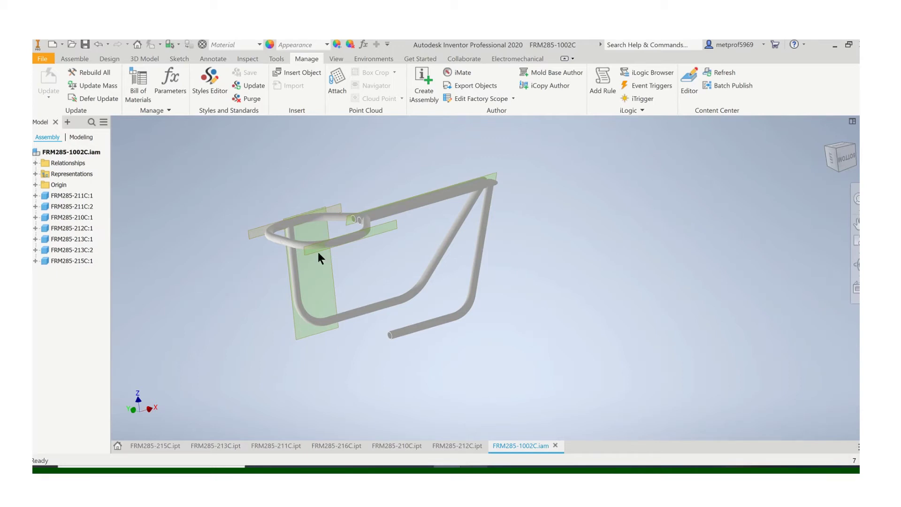
Start placing a second FRM285-215C part in the FRM285-1002C assembly
middle_click_drag(347, 329, 327, 325, "shift")
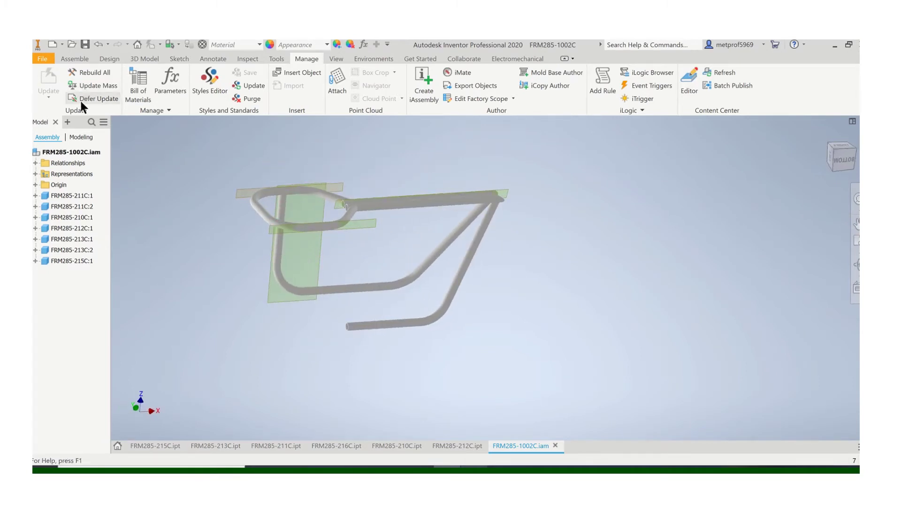
left_click(75, 57)
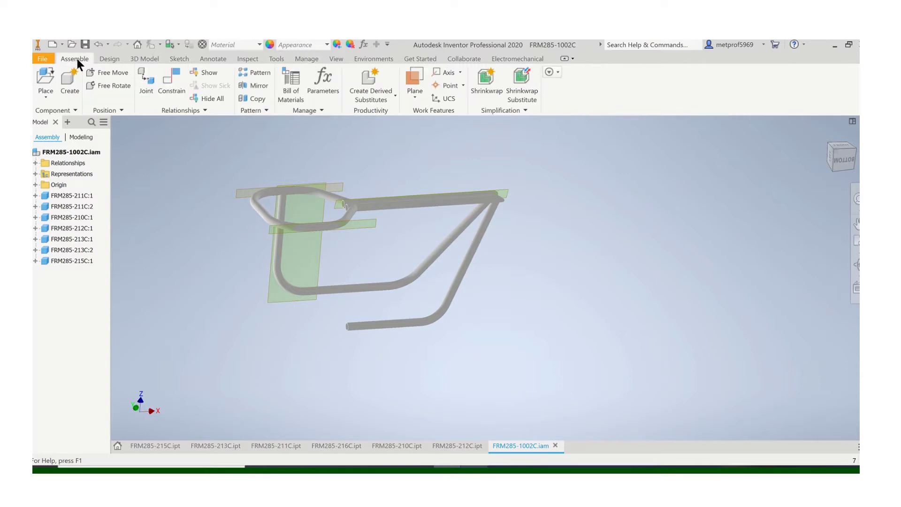
left_click(50, 79)
left_click(422, 239)
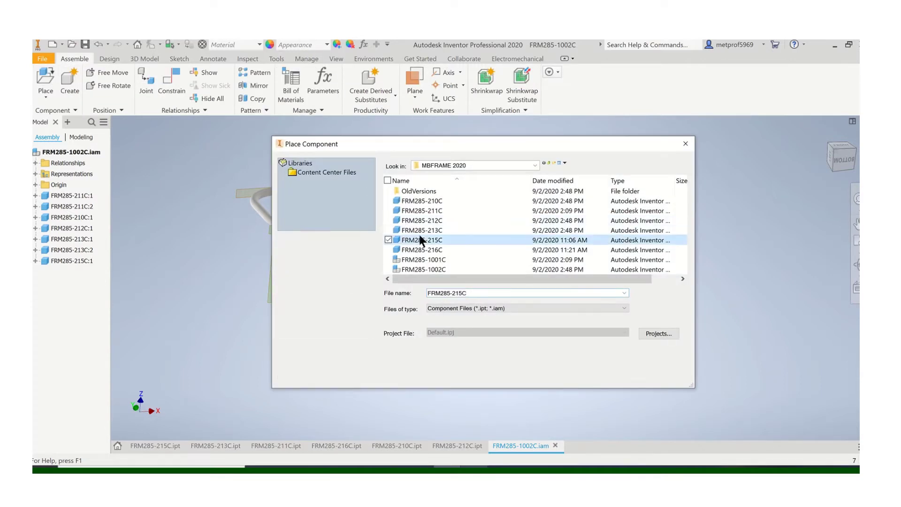
left_click(627, 374)
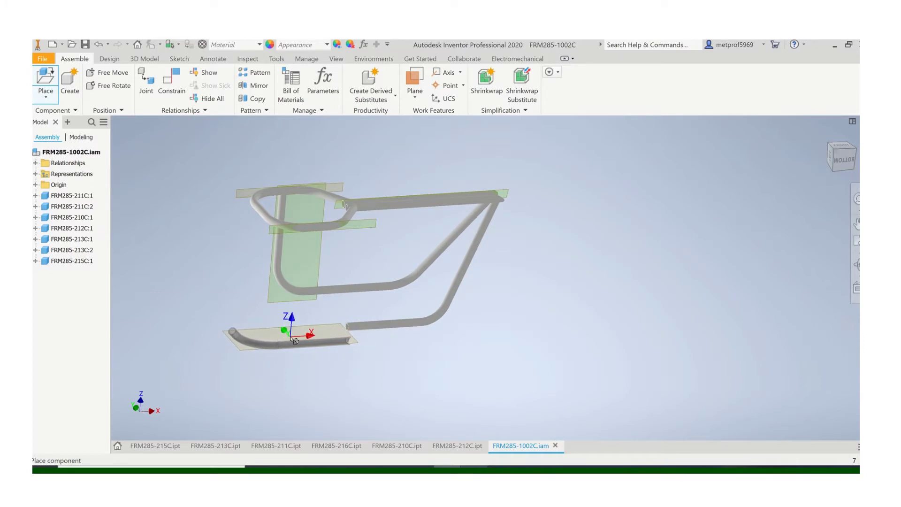
Rotate the tube 90° about Y and X until upright, and drop it left of the frame
right_click(283, 334)
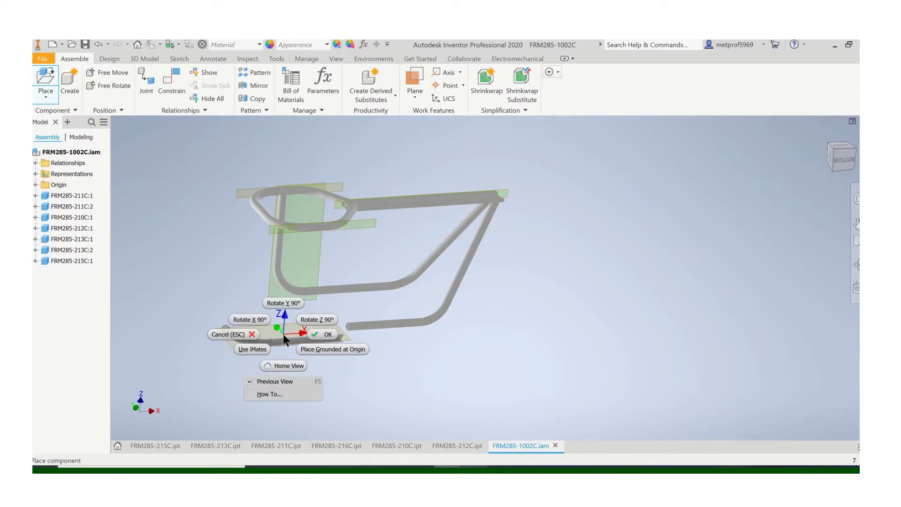
left_click(292, 304)
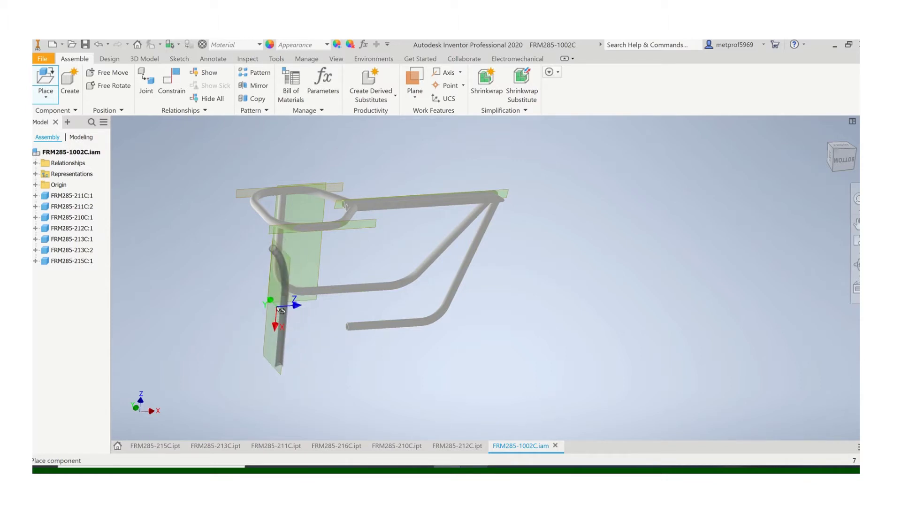
right_click(281, 310)
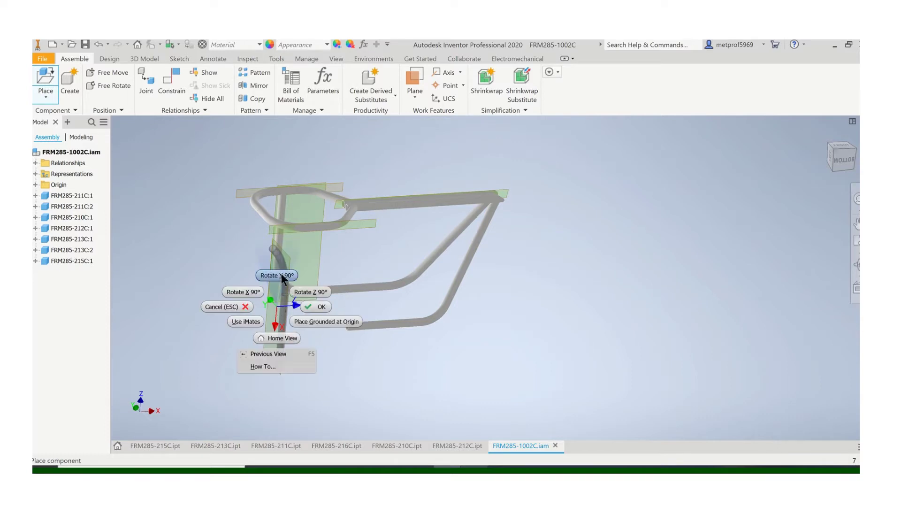
left_click(265, 272)
right_click(278, 291)
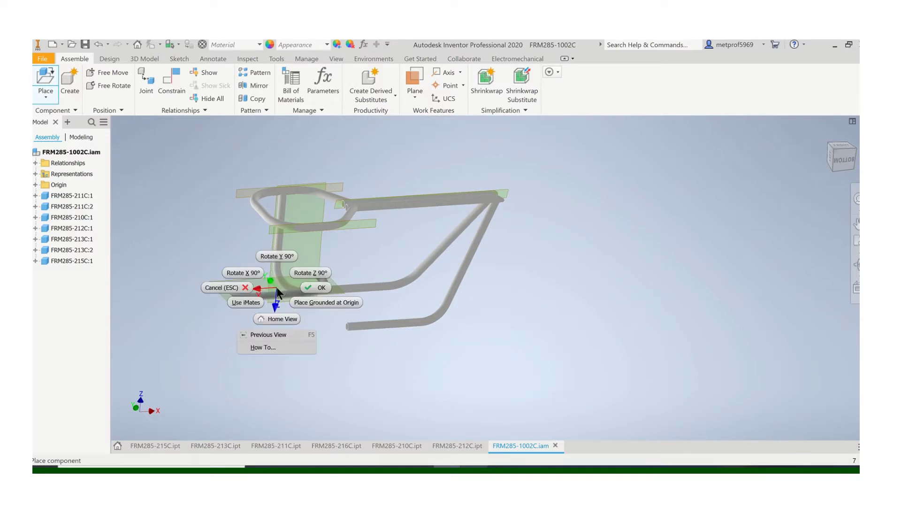
left_click(278, 258)
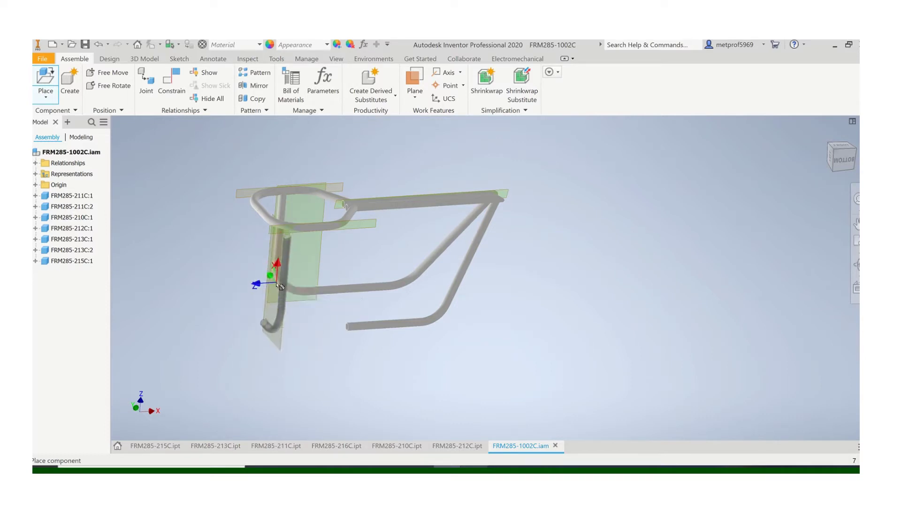
right_click(280, 288)
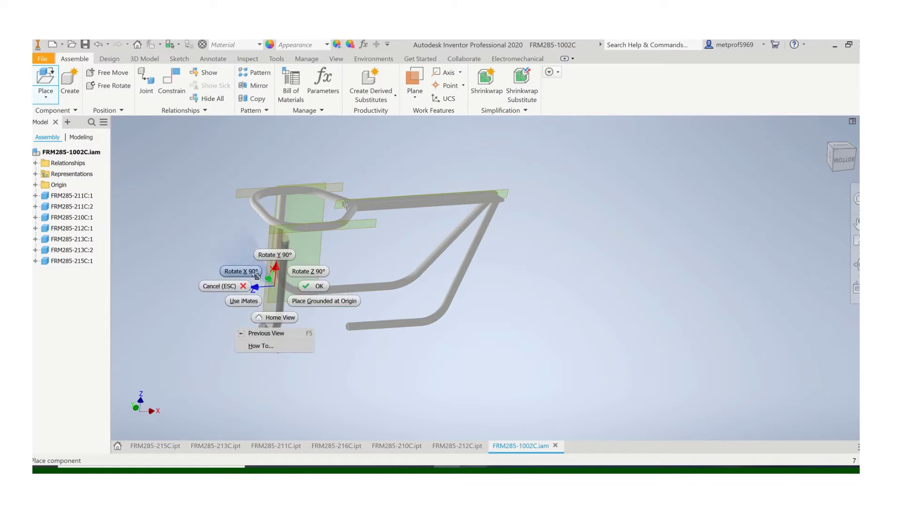
left_click(256, 276)
right_click(255, 280)
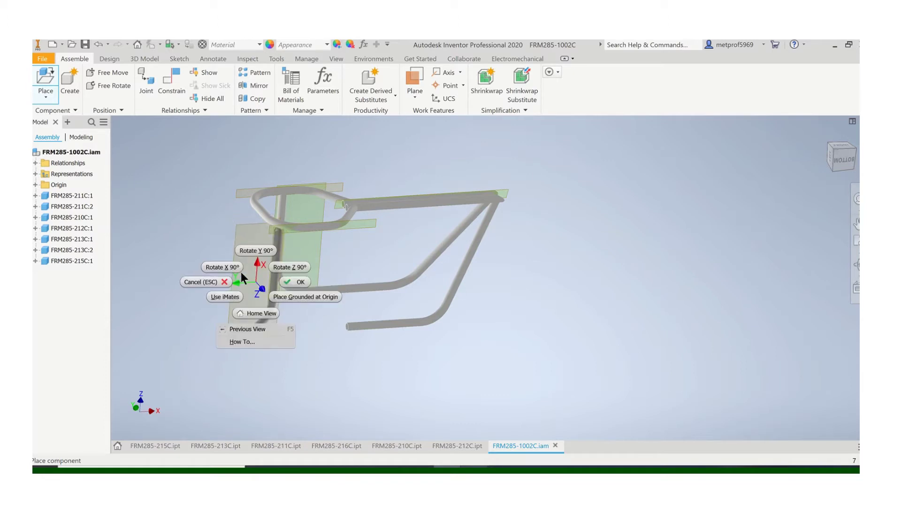
left_click(235, 270)
right_click(259, 291)
left_click(237, 281)
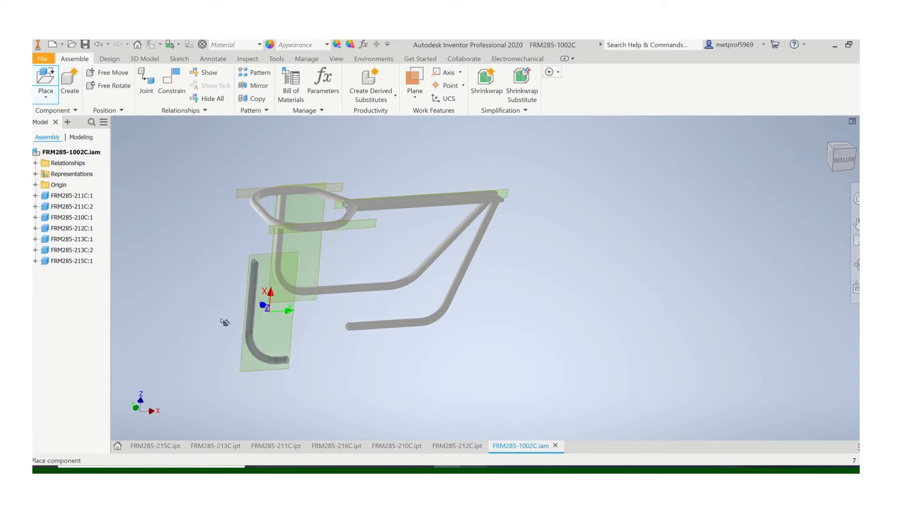
left_click(224, 320)
Start a Mate constraint and select the new tube's cut end as the first target
key("Escape")
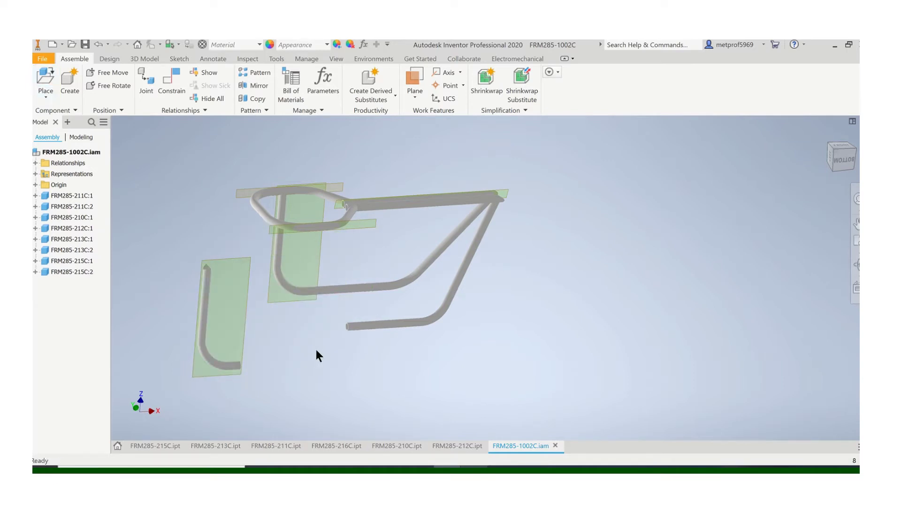
middle_click_drag(316, 349, 366, 351)
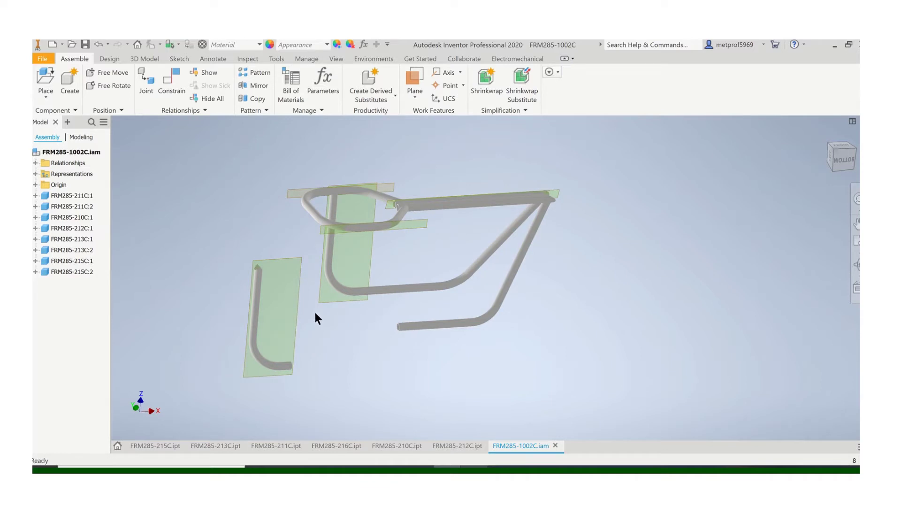
scroll(314, 313, "down", 2)
scroll(303, 351, "down", 3)
left_click(176, 86)
scroll(183, 247, "down", 3)
scroll(210, 246, "down", 2)
middle_click_drag(209, 245, 336, 269)
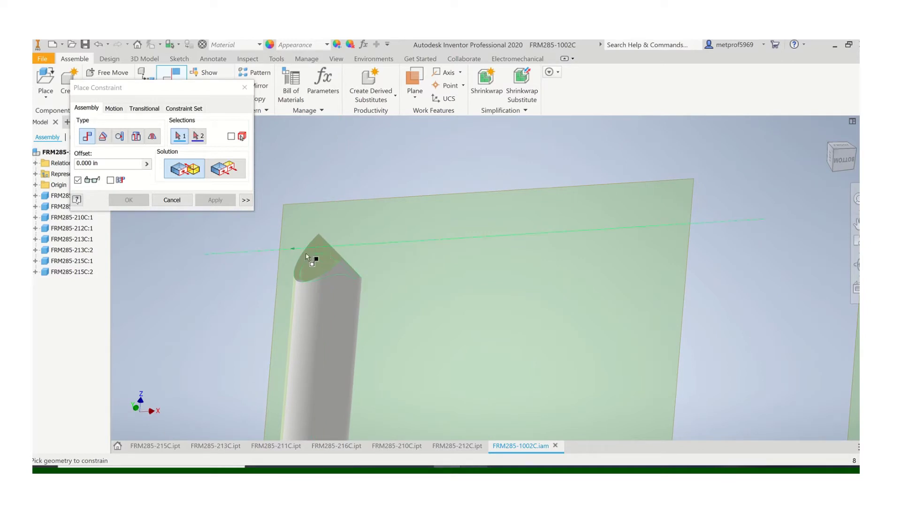
left_click(313, 259)
Mate it to the frame's tube joint and drag the tube into place
scroll(697, 202, "up", 5)
middle_click_drag(696, 202, 432, 342)
scroll(305, 276, "down", 5)
scroll(305, 277, "up", 3)
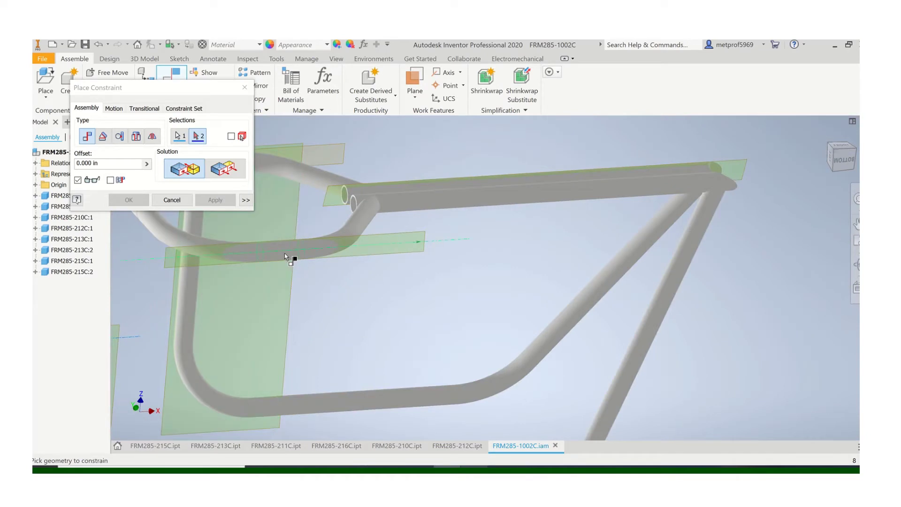
left_click(283, 252)
left_click(129, 200)
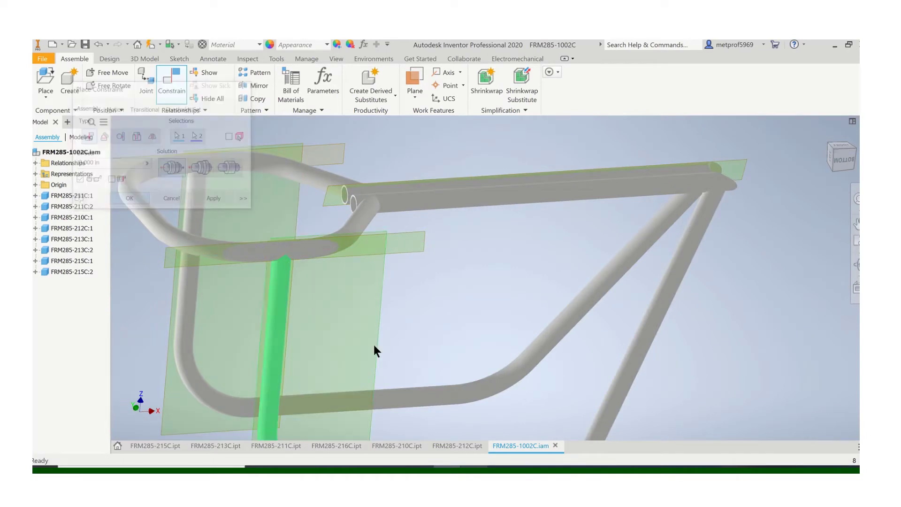
scroll(374, 345, "up", 5)
mouse_move(364, 310)
left_mouse_down()
mouse_move(332, 305)
mouse_move(360, 308)
left_mouse_up()
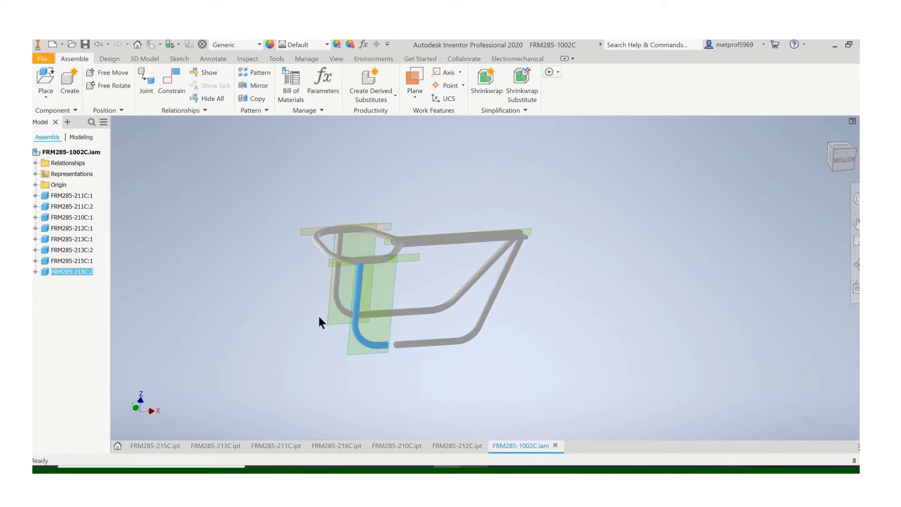
key("F2")
left_click_drag(370, 370, 412, 316)
key("F4")
key("Escape")
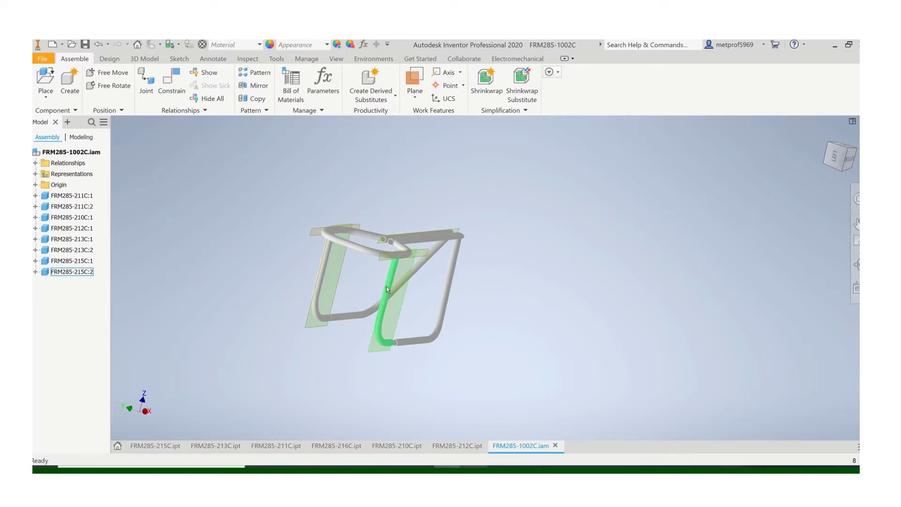
scroll(398, 321, "up", 3)
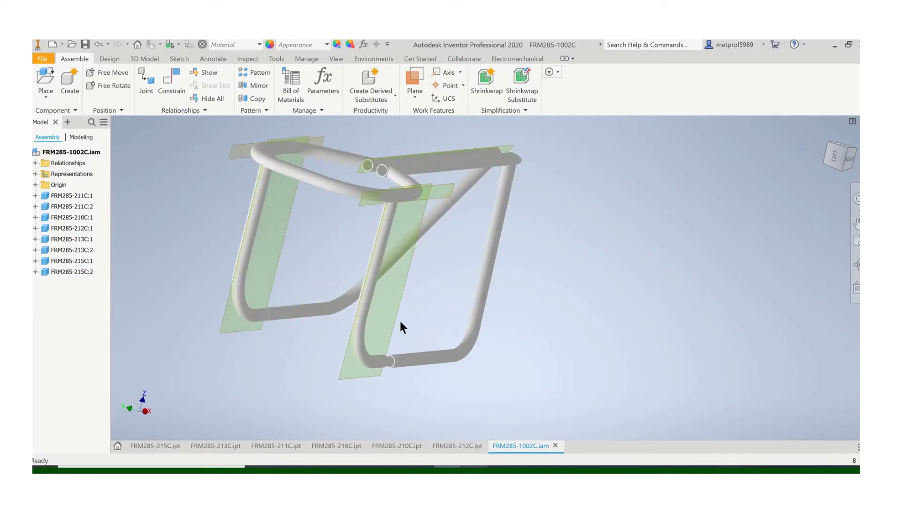
scroll(401, 318, "down", 2)
scroll(411, 298, "up", 3)
scroll(401, 305, "down", 3)
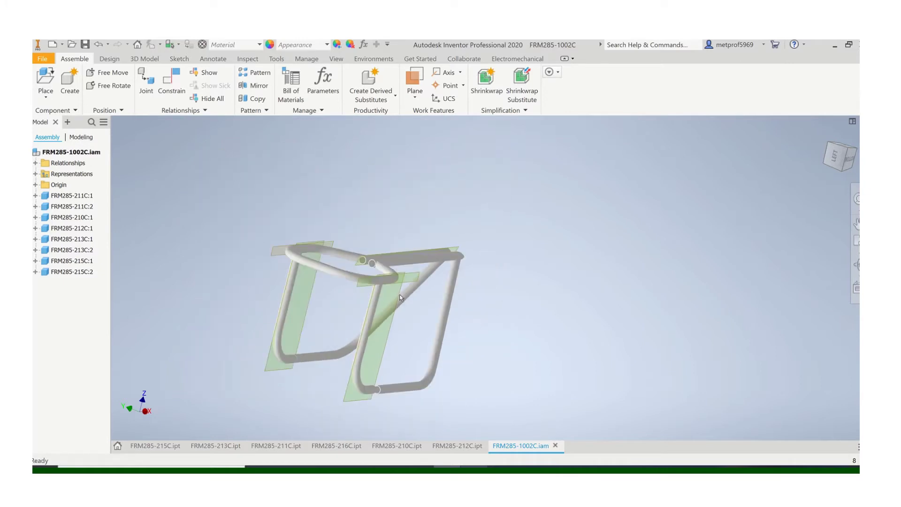
scroll(399, 294, "up", 1)
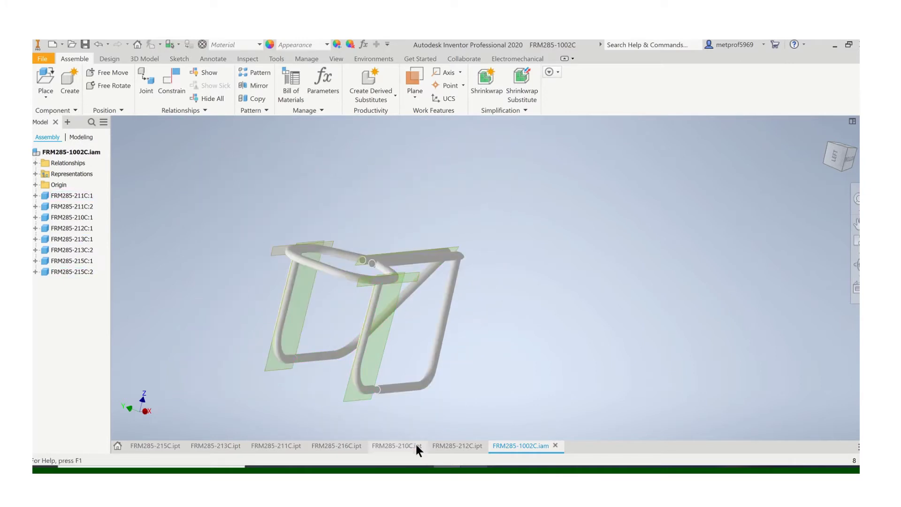
left_click(173, 446)
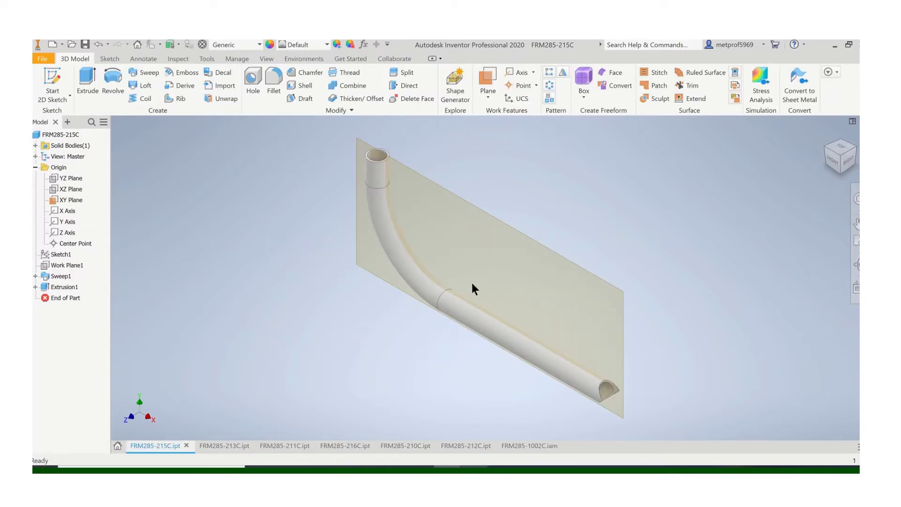
left_click(544, 446)
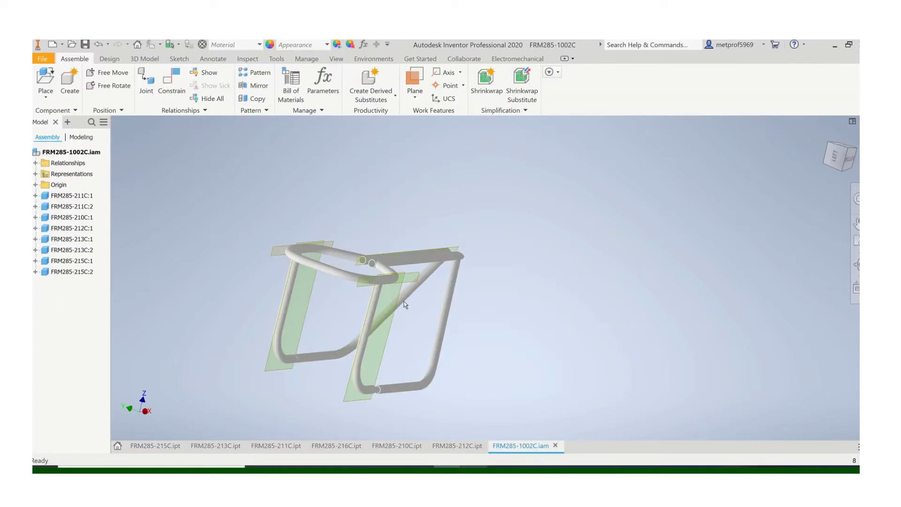
left_click_drag(407, 278, 427, 288)
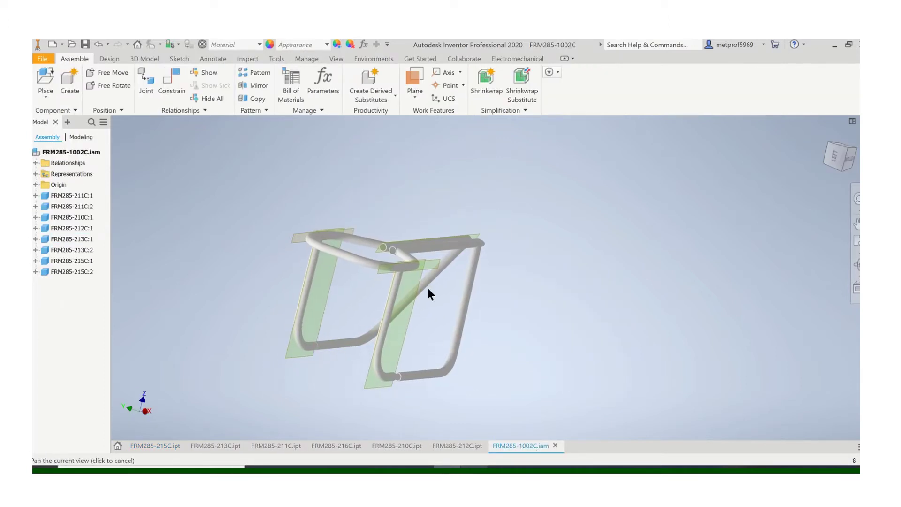
Mate the new tube's plane to the matching frame face, flipped to the opposite side
left_click(182, 78)
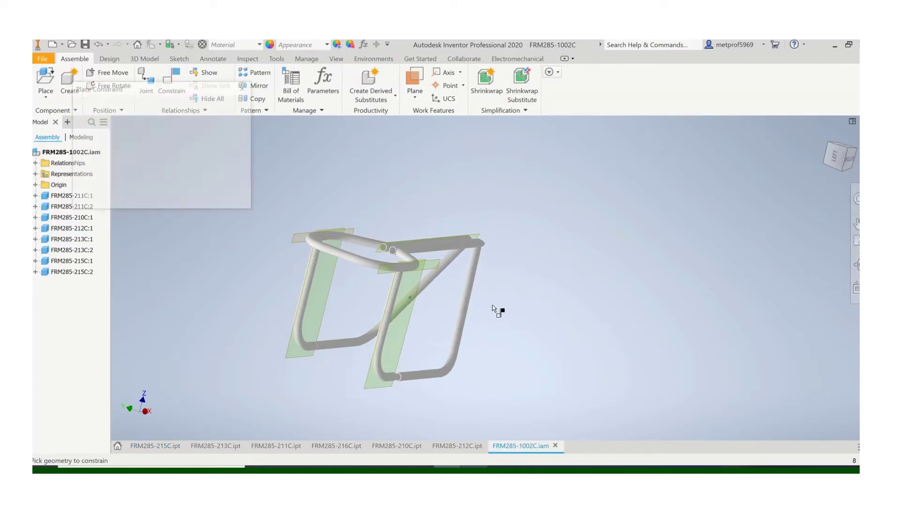
left_click(413, 313)
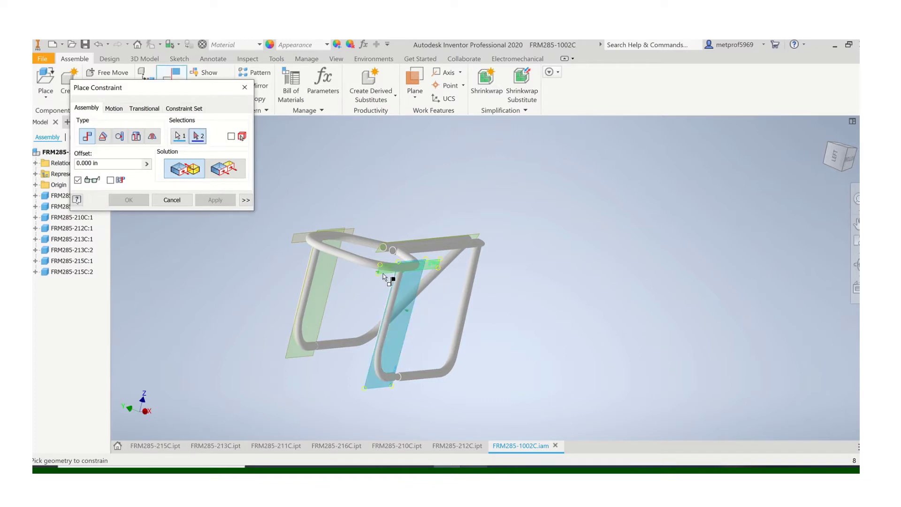
left_click(382, 272)
left_click(218, 170)
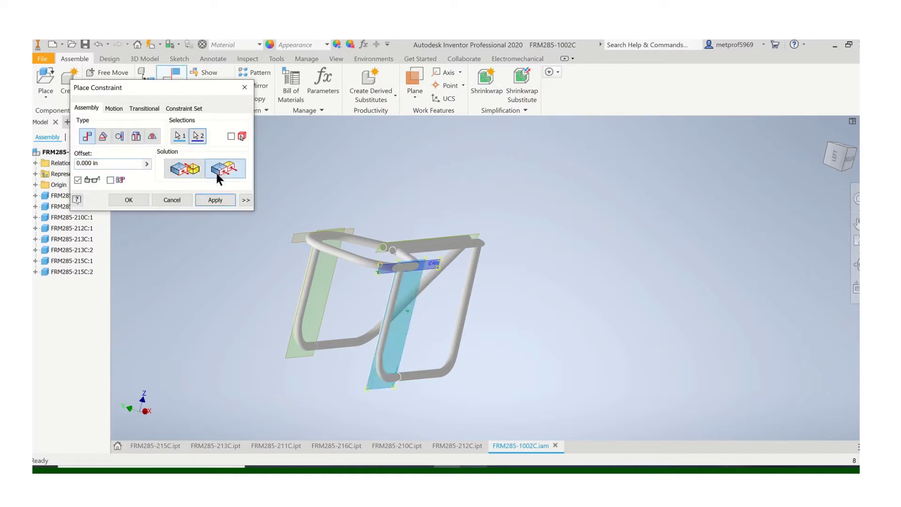
left_click(129, 200)
left_click_drag(347, 337, 388, 362)
scroll(371, 359, "down", 5)
scroll(353, 354, "up", 5)
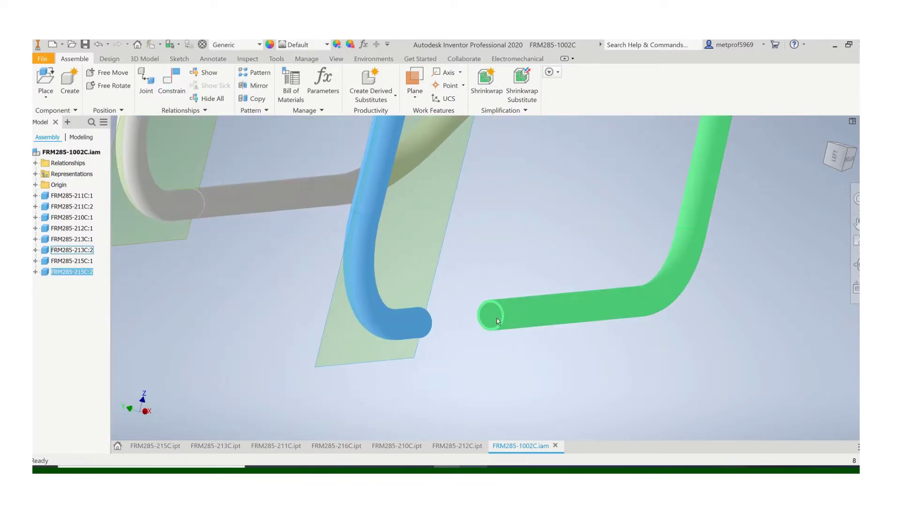
scroll(381, 254, "down", 4)
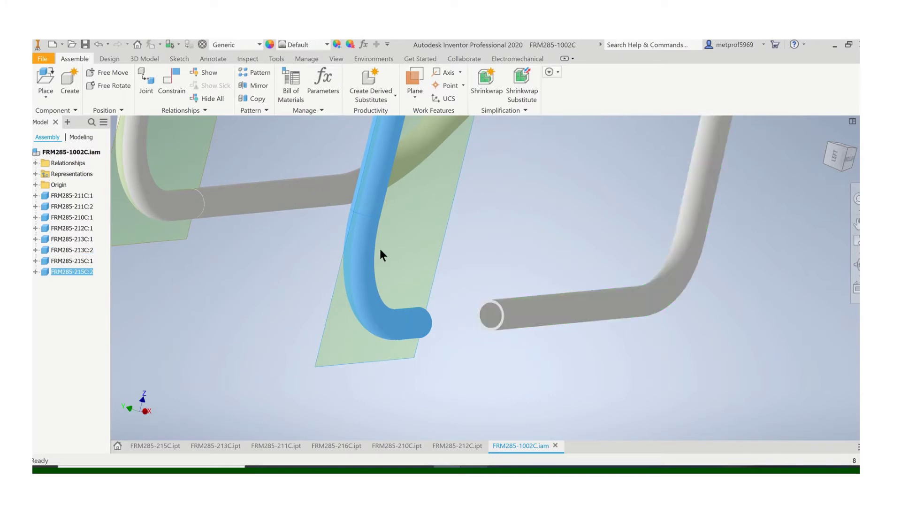
Mate the bent tube's open end to the adjoining straight tube's end with 0.000 in offset
left_click(173, 81)
scroll(488, 300, "down", 3)
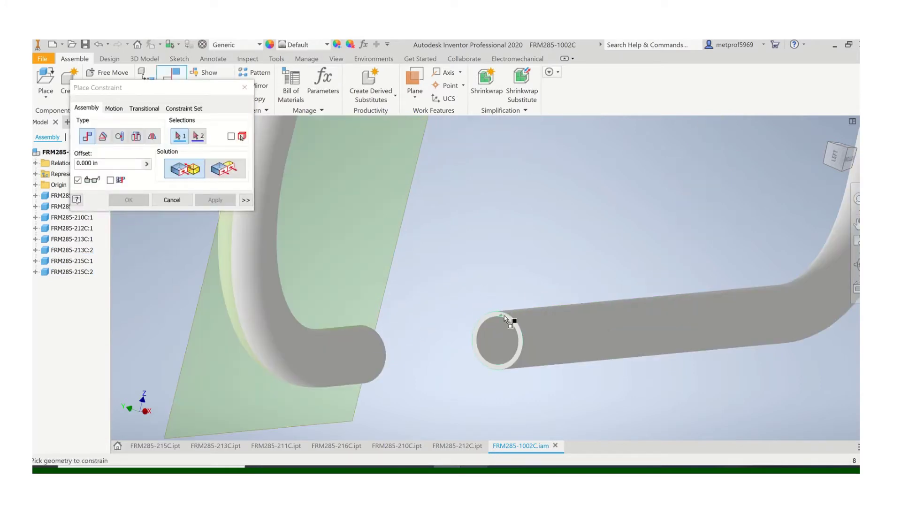
left_click(511, 318)
middle_click_drag(432, 316, 305, 253, "shift")
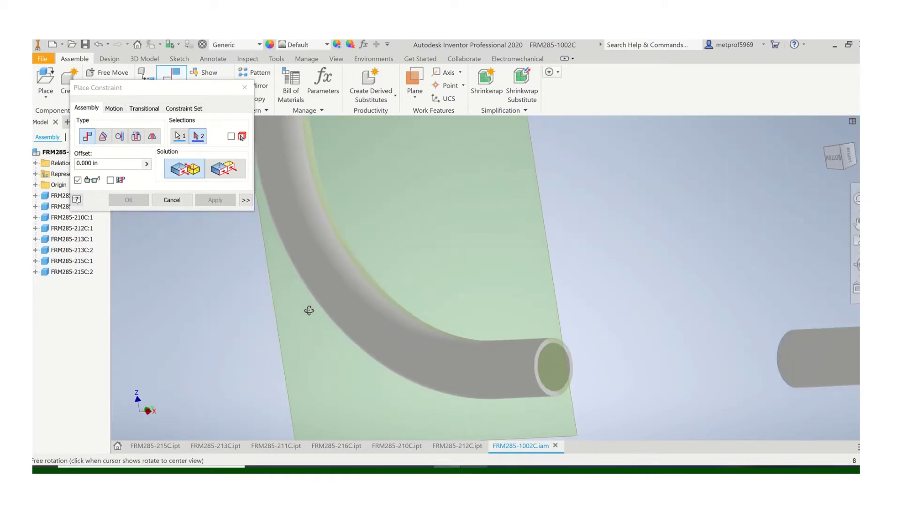
left_click(541, 351)
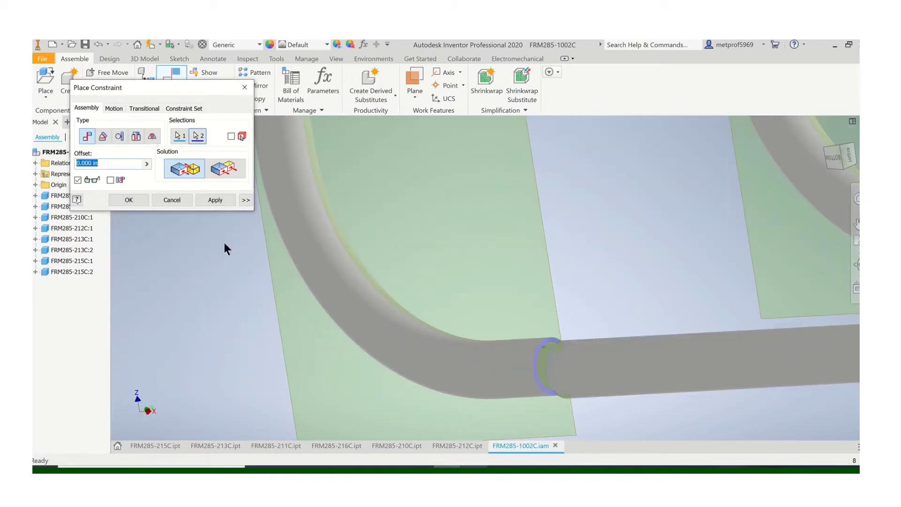
left_click(125, 201)
scroll(489, 351, "up", 5)
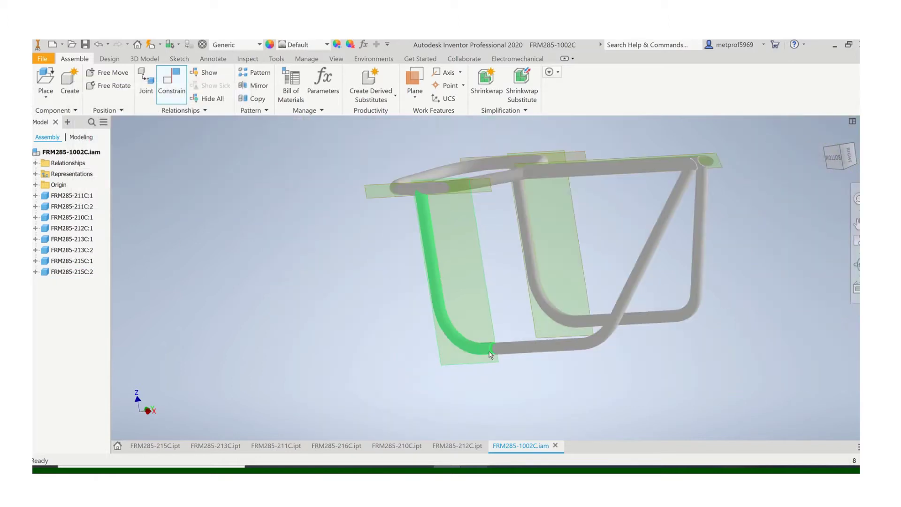
Hide the XY Plane in the FRM285-215C part
scroll(489, 351, "up", 3)
middle_click_drag(489, 350, 458, 328)
left_click(161, 443)
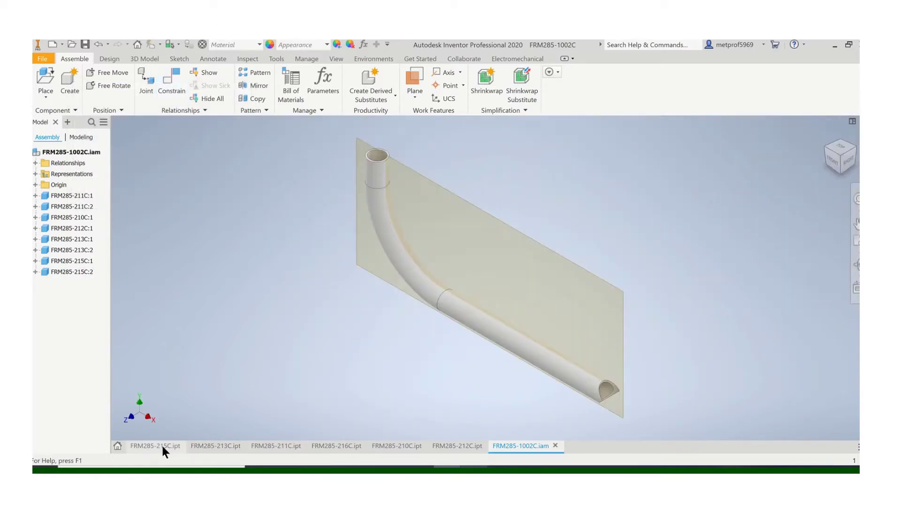
right_click(72, 198)
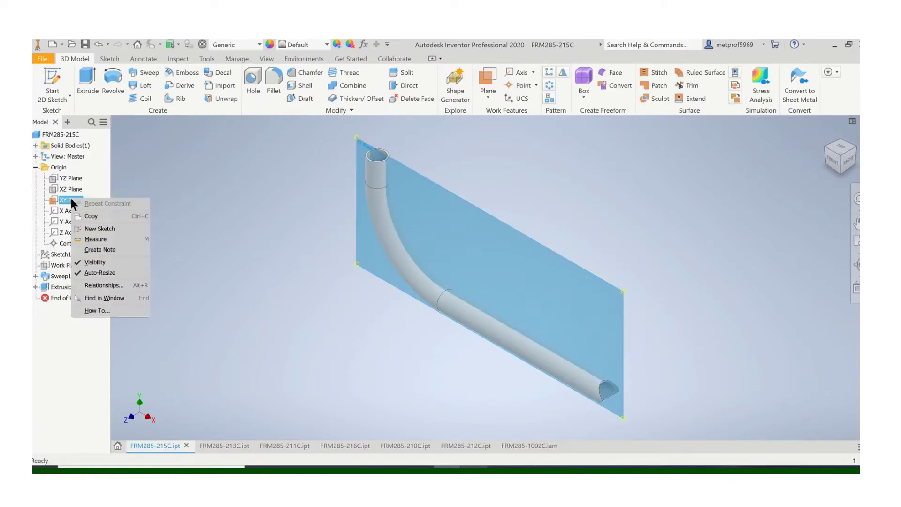
left_click(93, 260)
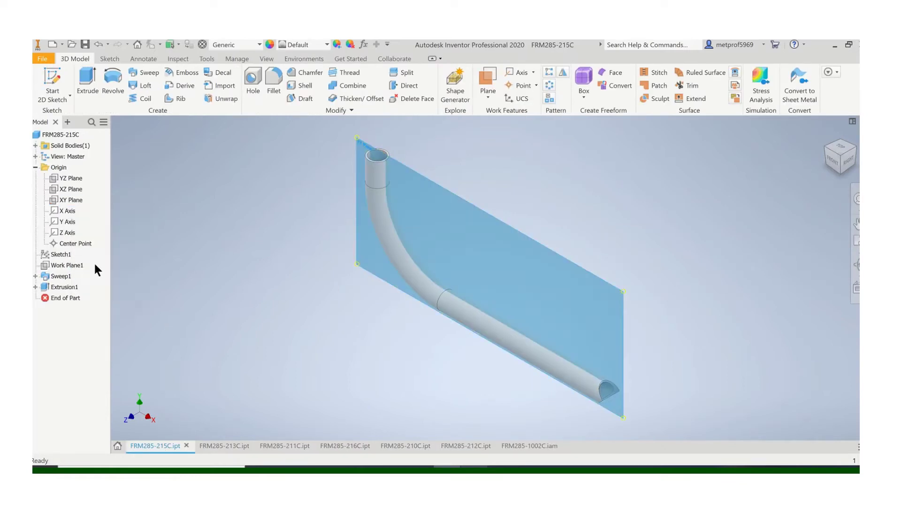
Back in FRM285-1002C.iam, orbit the frame to inspect both mated FRM285-215C tubes
left_click(513, 447)
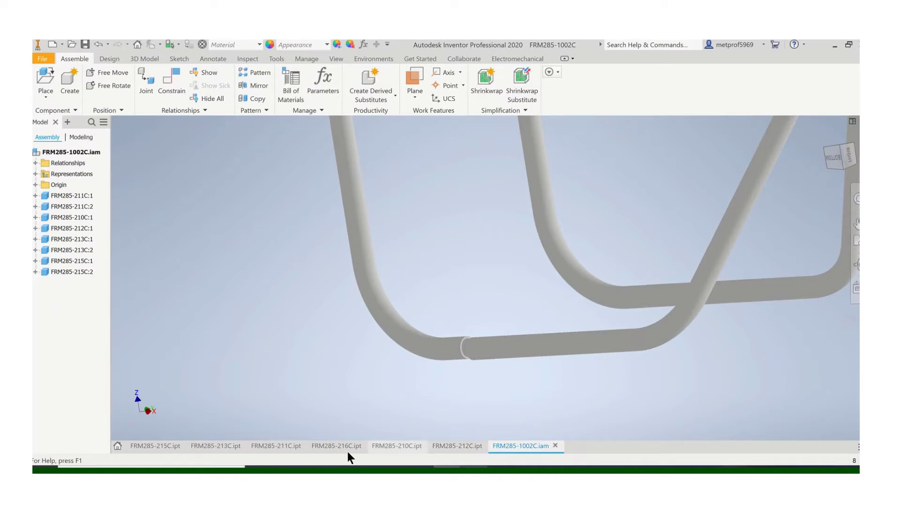
scroll(522, 422, "down", 5)
scroll(535, 401, "up", 5)
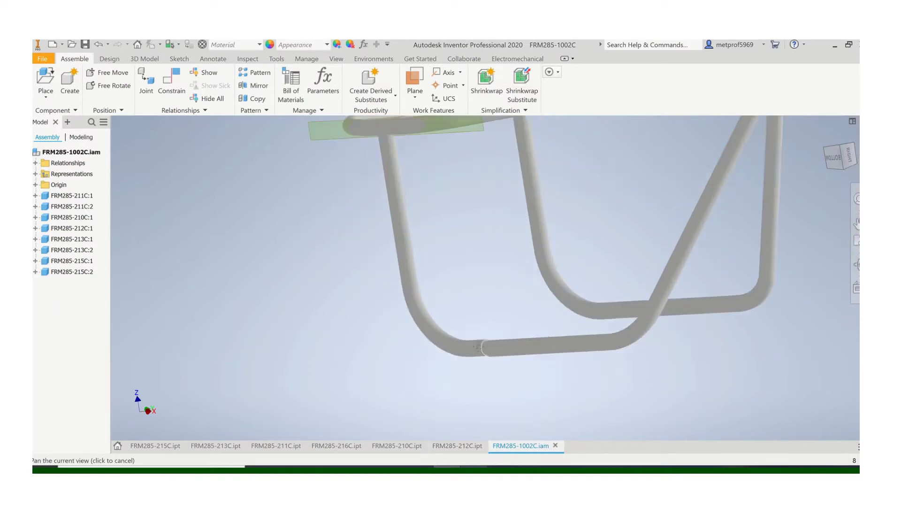
left_click_drag(534, 401, 375, 365)
middle_click_drag(377, 409, 560, 397, "shift")
middle_click_drag(370, 384, 474, 380)
scroll(475, 381, "down", 2)
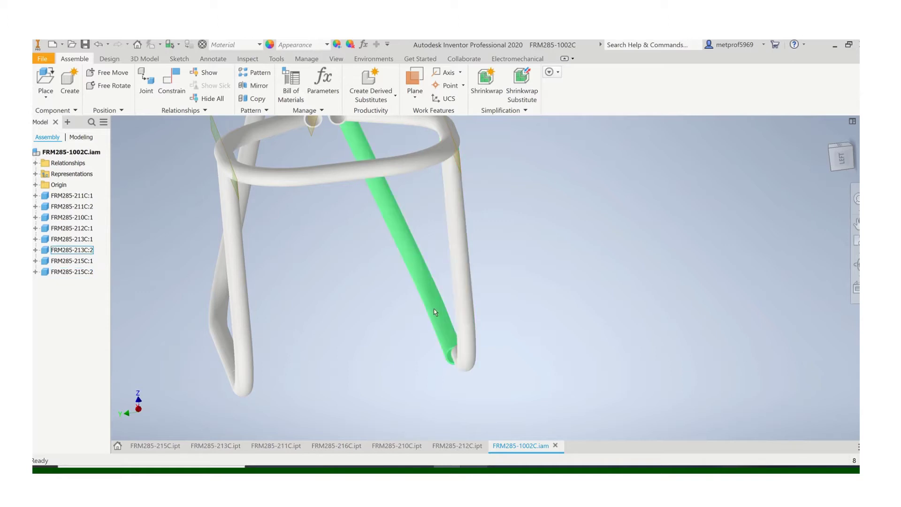
middle_click_drag(421, 291, 358, 320, "shift")
scroll(486, 279, "down", 3)
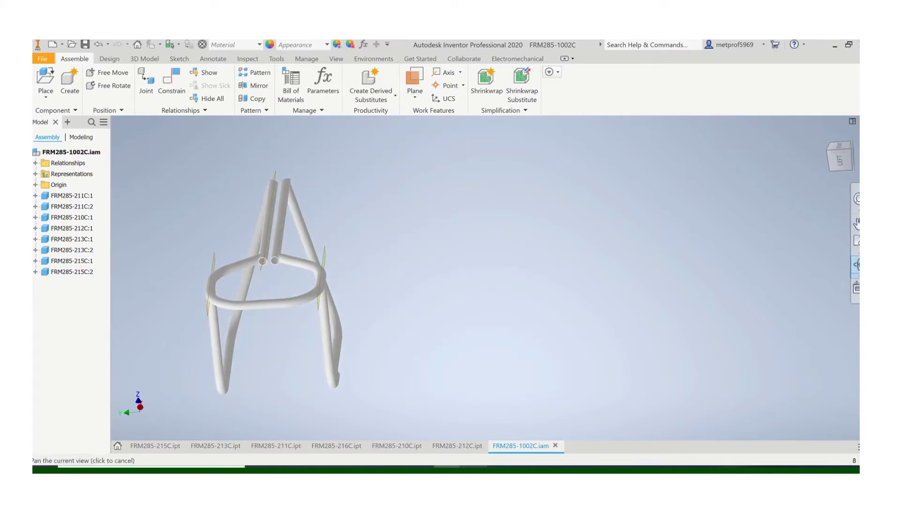
left_click(857, 266)
left_click_drag(490, 307, 388, 328)
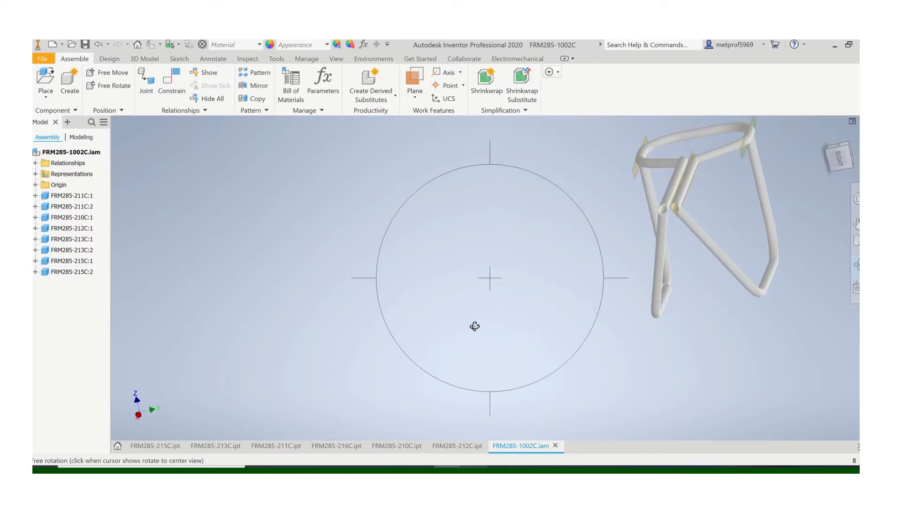
key("Escape")
middle_click_drag(486, 304, 165, 347)
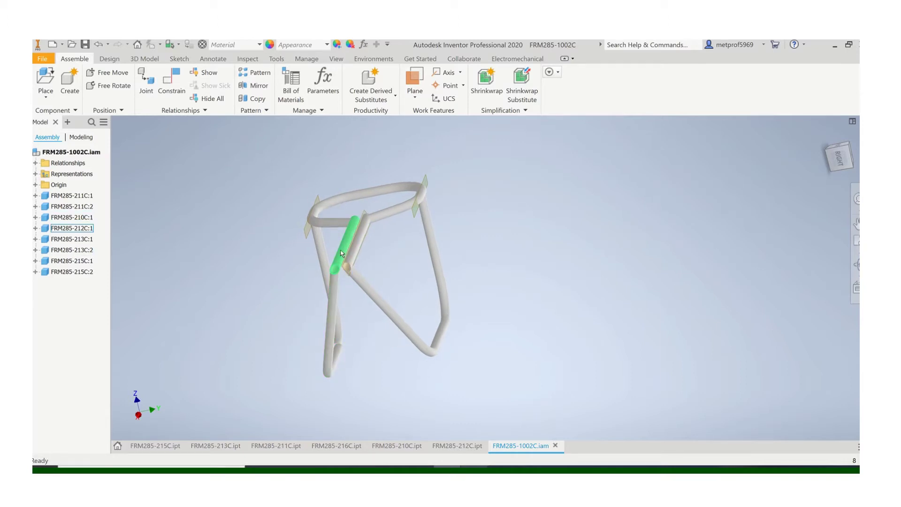
Select FRM285-212C:1 and open its part document
scroll(337, 250, "up", 2)
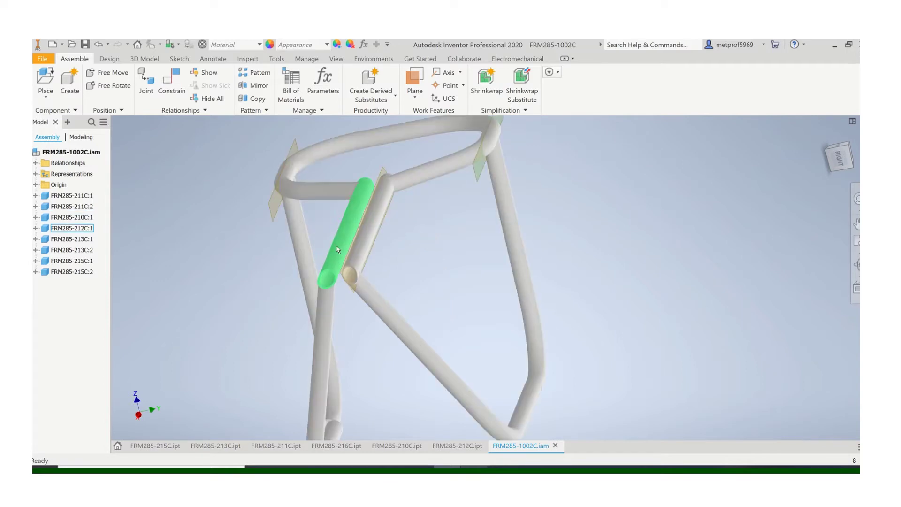
left_click(72, 228)
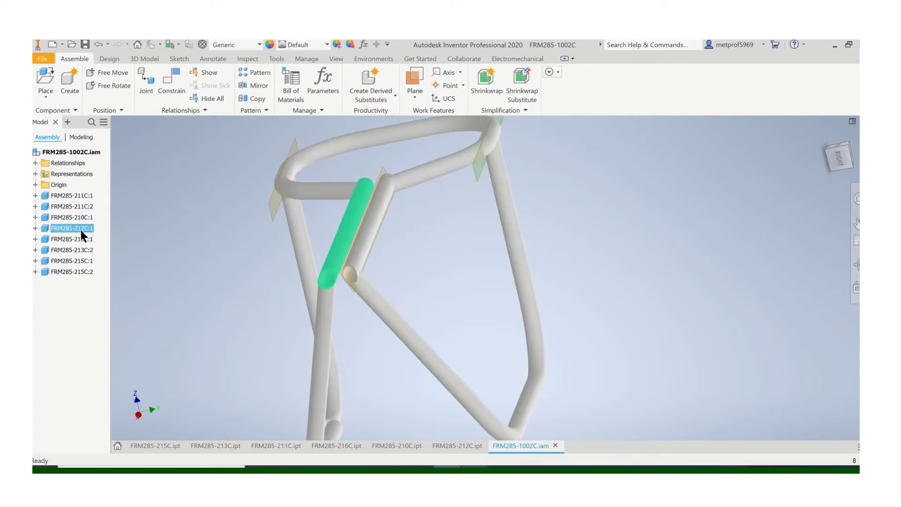
left_click(466, 445)
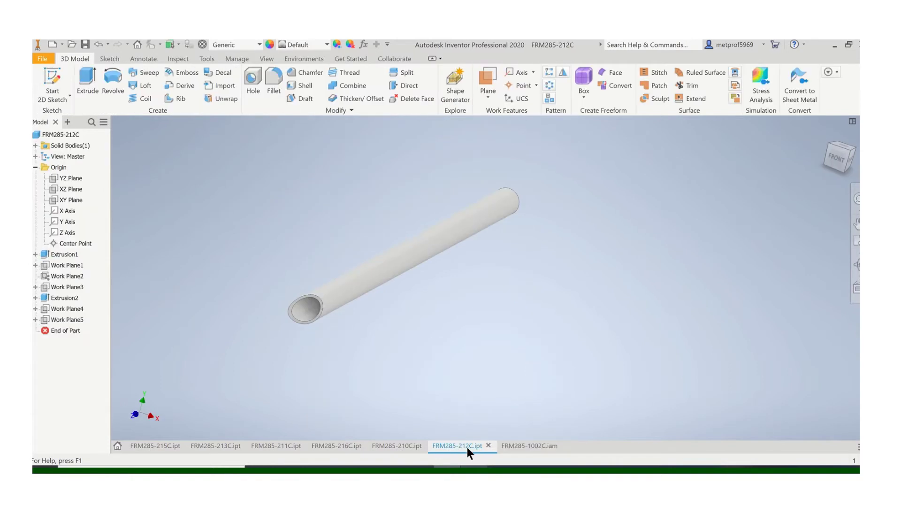
right_click(71, 319)
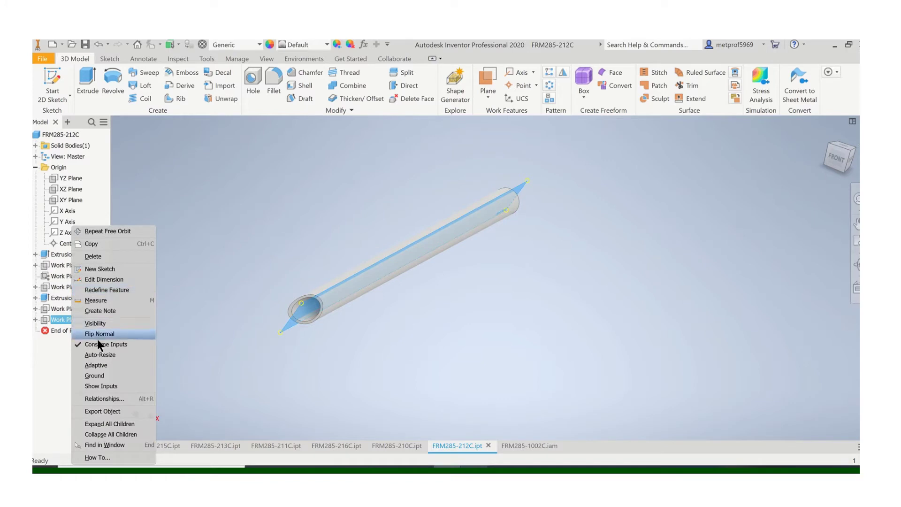
key("Escape")
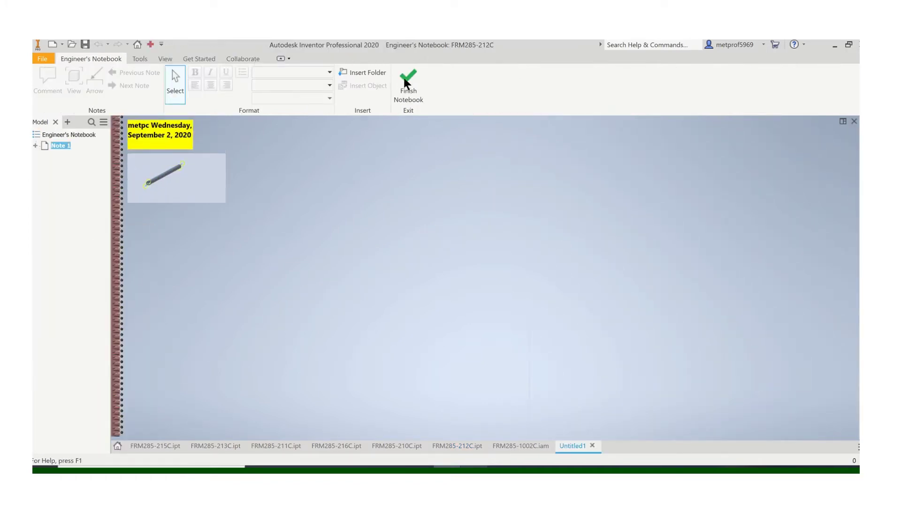
left_click(400, 101)
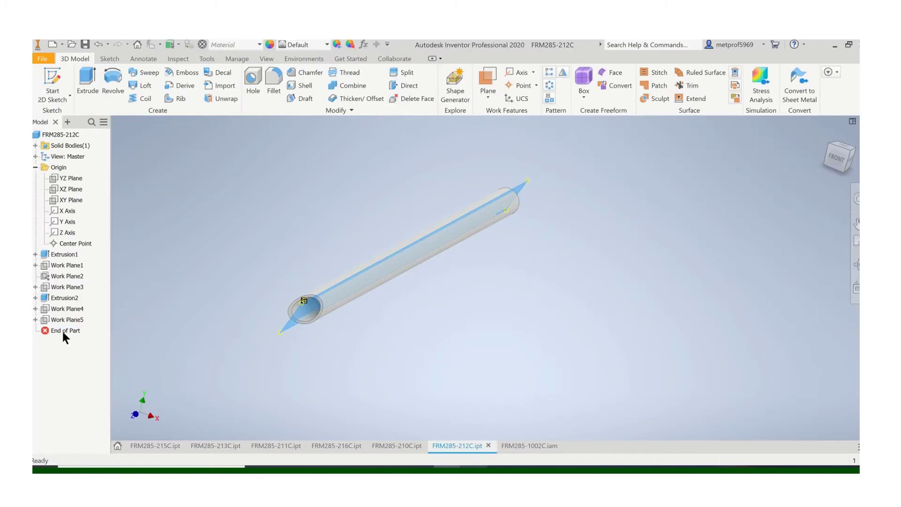
Change Work Plane5's angle from -20 to -21.3 degrees
right_click(68, 319)
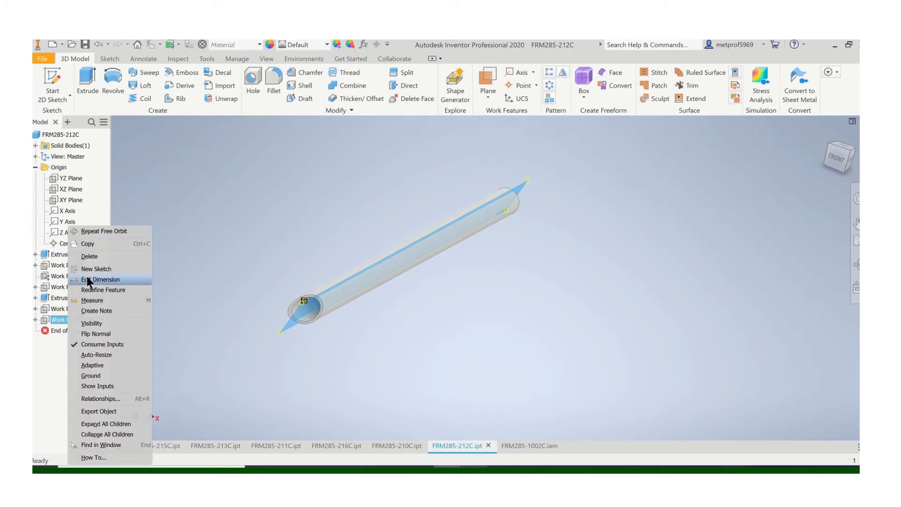
left_click(90, 283)
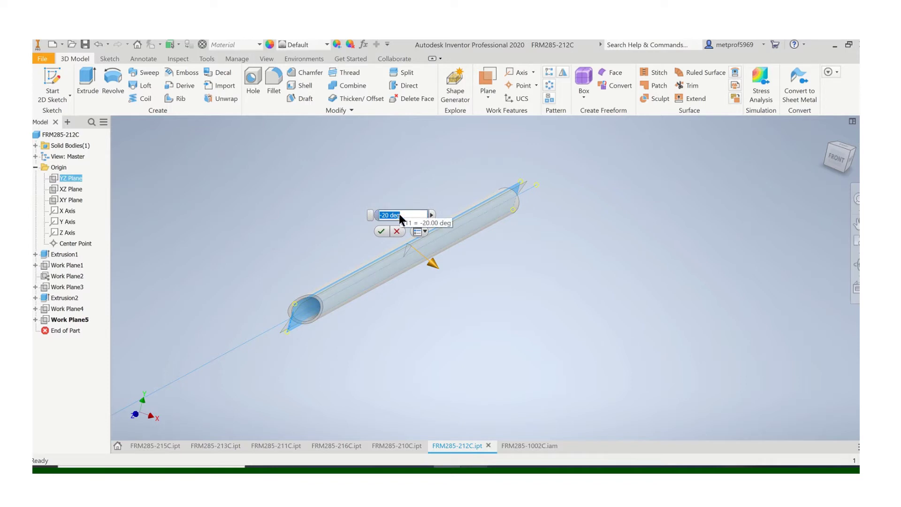
key("BackSpace")
type("-21.")
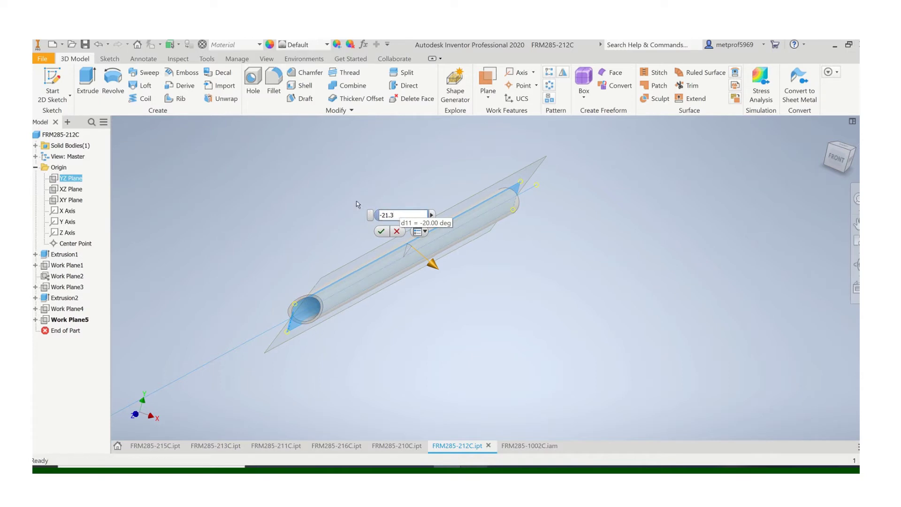
type("3")
left_click(381, 231)
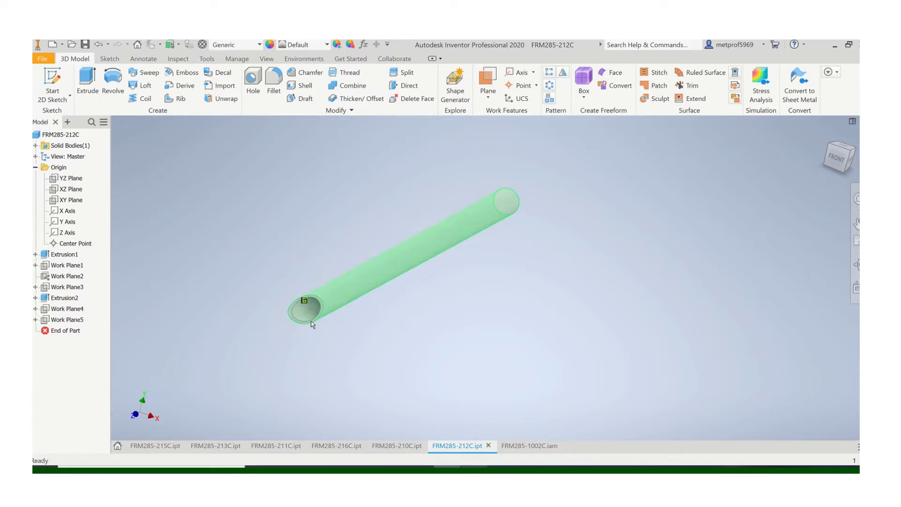
mouse_move(400, 36)
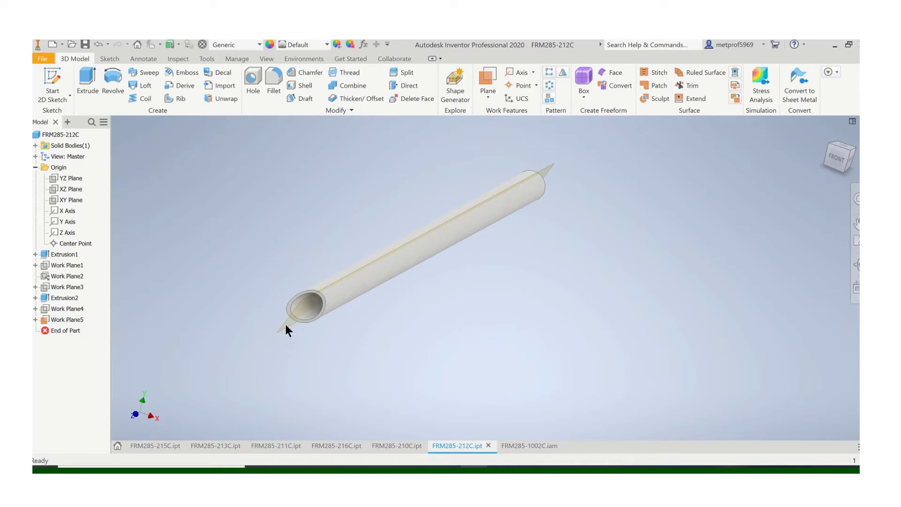
Return to the frame assembly and rebuild all of its parts
left_click(516, 446)
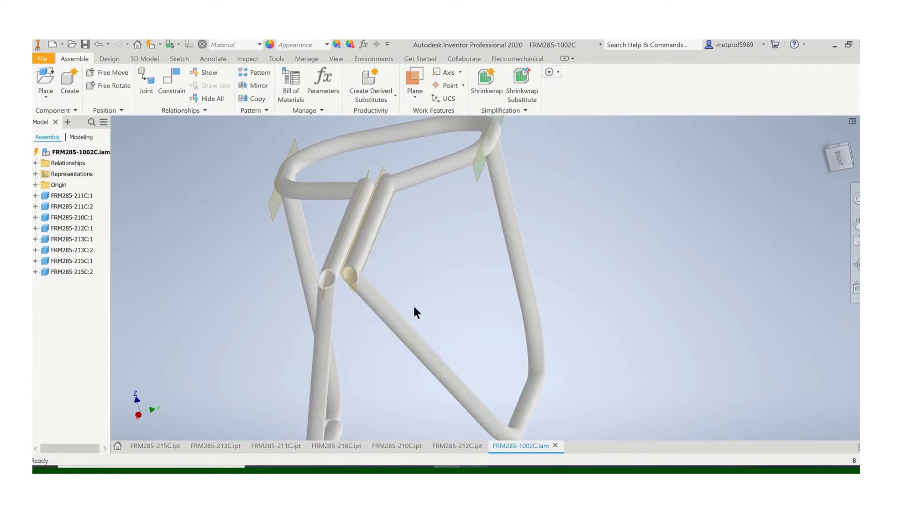
middle_click_drag(444, 352, 429, 316)
middle_click_drag(370, 371, 396, 373, "shift")
scroll(331, 380, "up", 2)
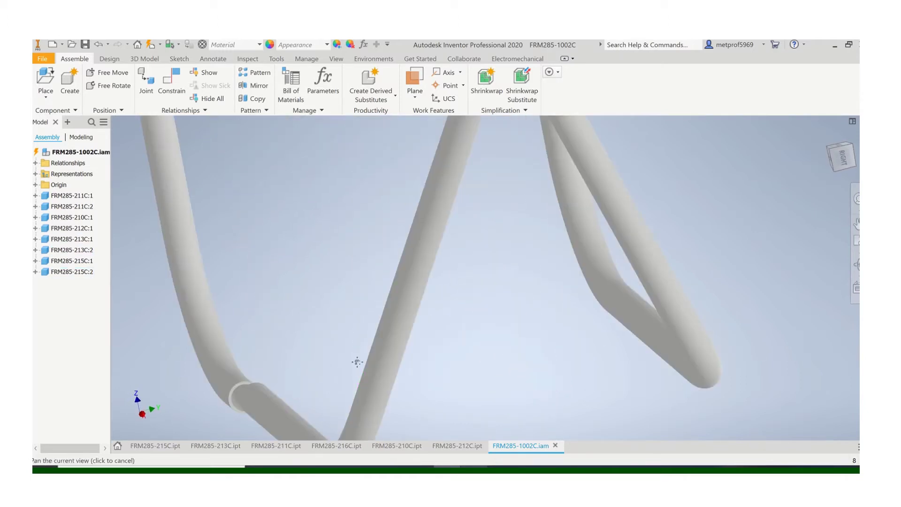
scroll(387, 344, "down", 4)
middle_click_drag(388, 347, 362, 346)
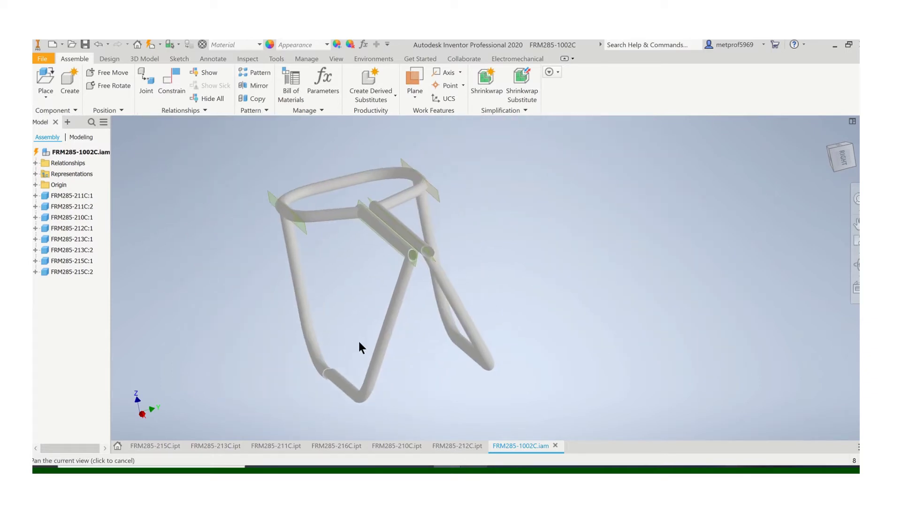
left_click(305, 58)
left_click(84, 75)
Orbit the assembly through a flat front view to a tilted oblique top view
scroll(351, 347, "down", 5)
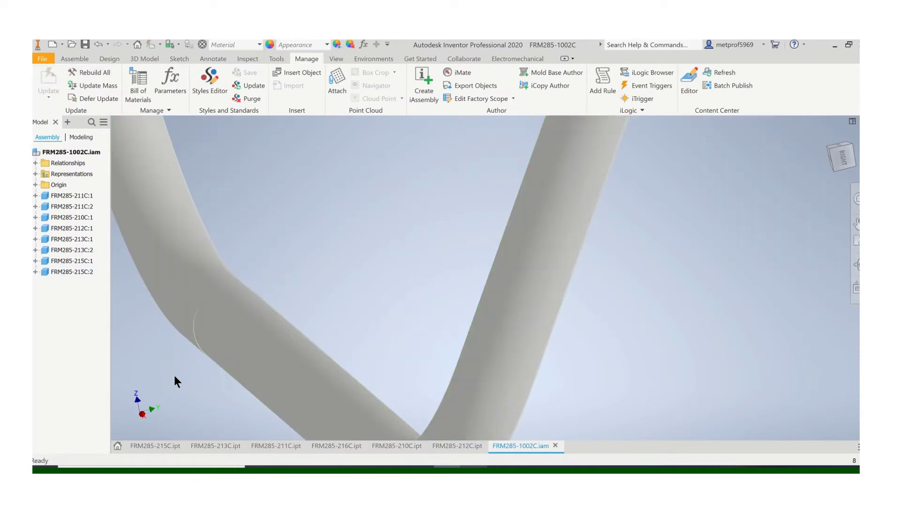
scroll(187, 369, "up", 5)
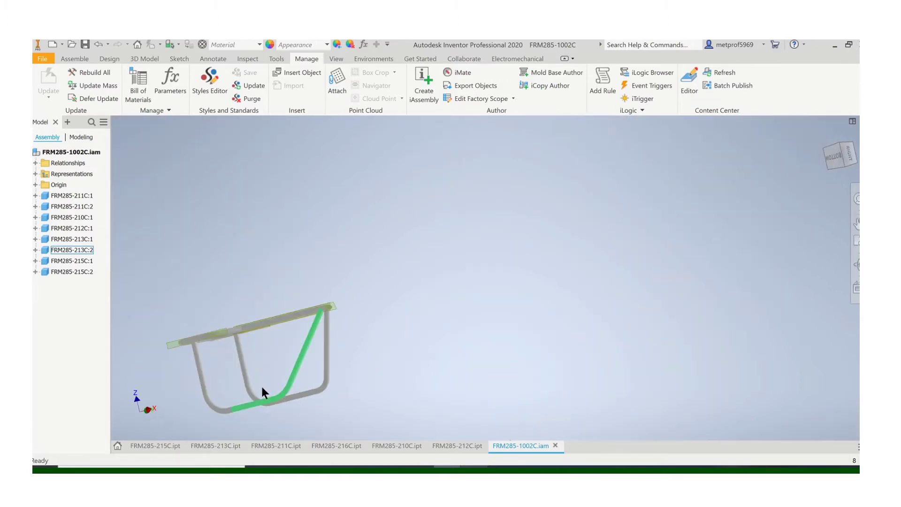
scroll(353, 363, "down", 4)
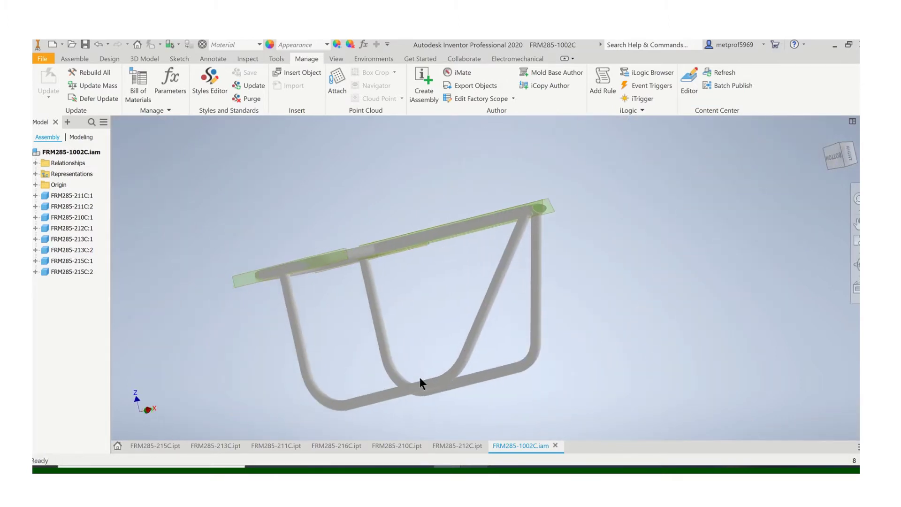
middle_click_drag(419, 383, 415, 318)
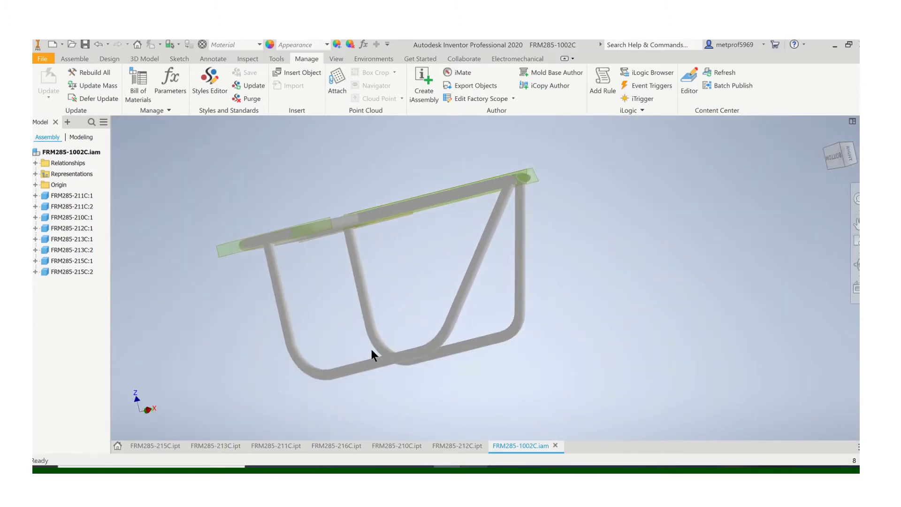
key("F2")
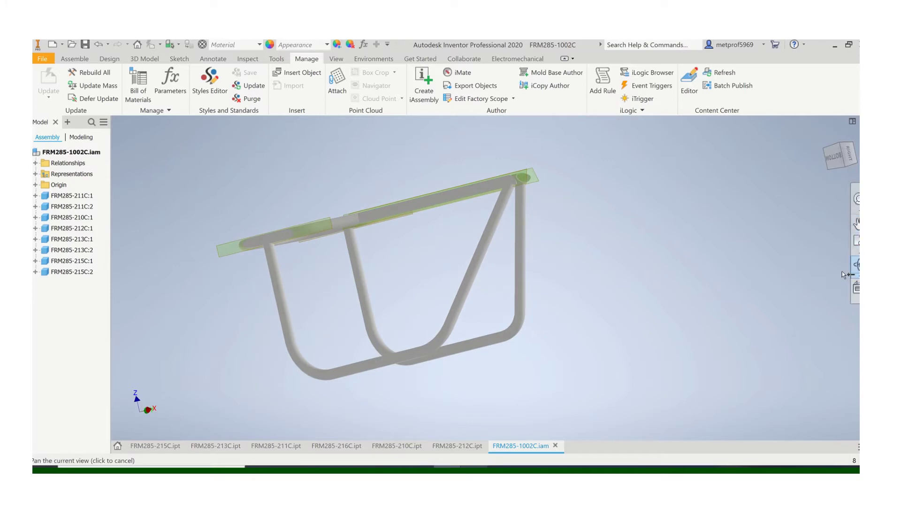
left_click(855, 264)
left_click_drag(478, 308, 499, 312)
middle_click_drag(383, 315, 282, 345)
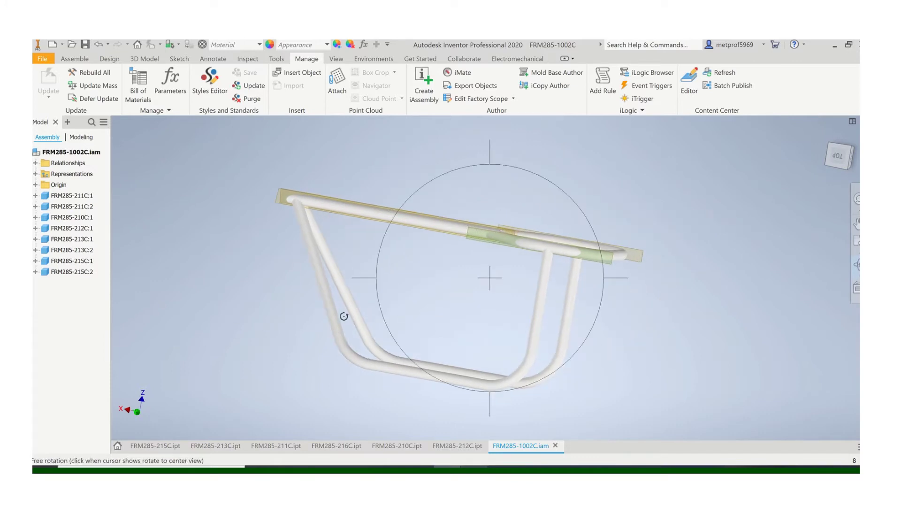
left_click_drag(343, 317, 277, 346)
key("Escape")
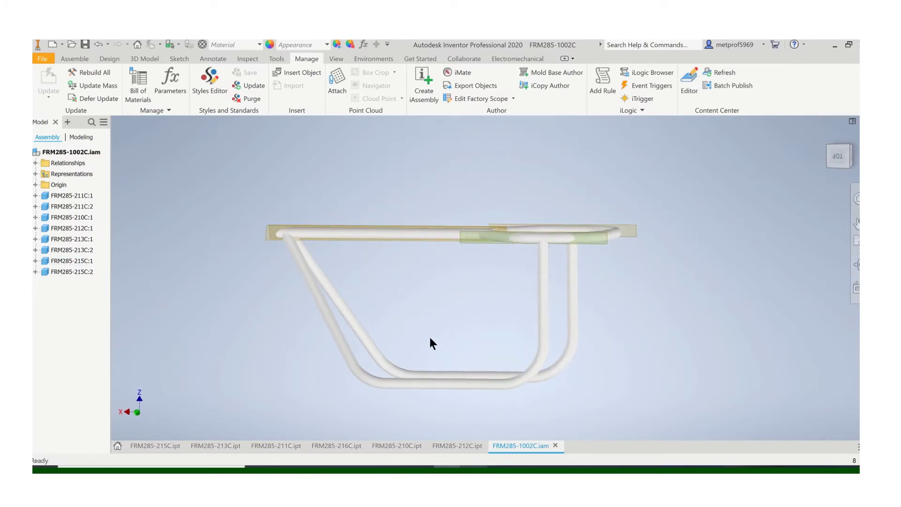
middle_click_drag(407, 340, 367, 404, "shift")
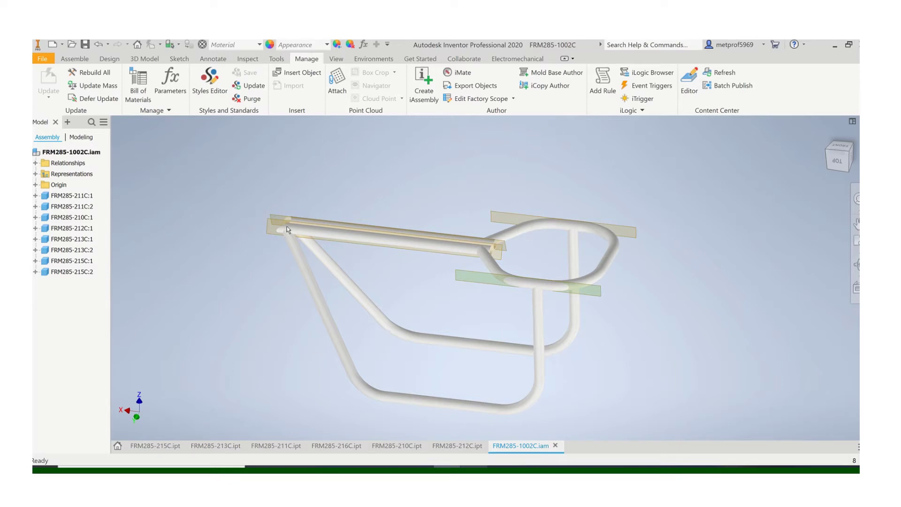
Hide Work Plane5 in both the FRM285-212C and FRM285-210C parts
left_click(453, 443)
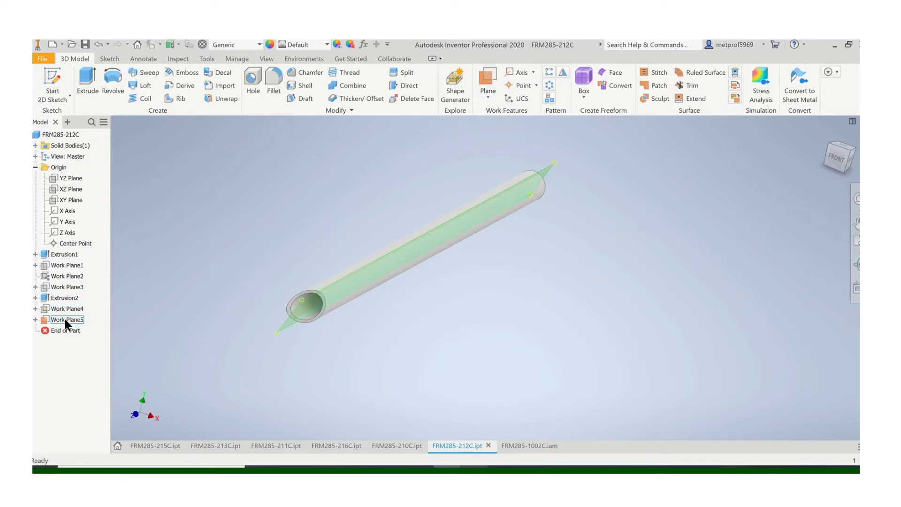
right_click(65, 319)
left_click(65, 325)
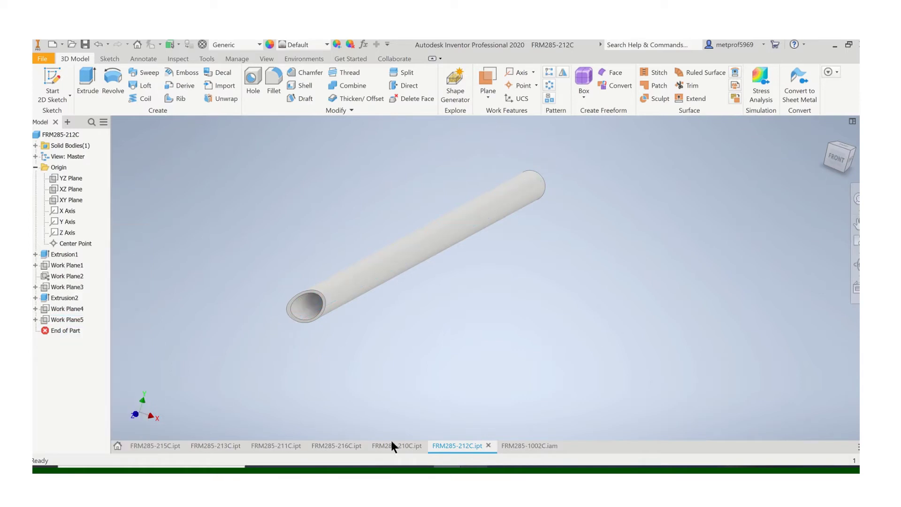
left_click(393, 445)
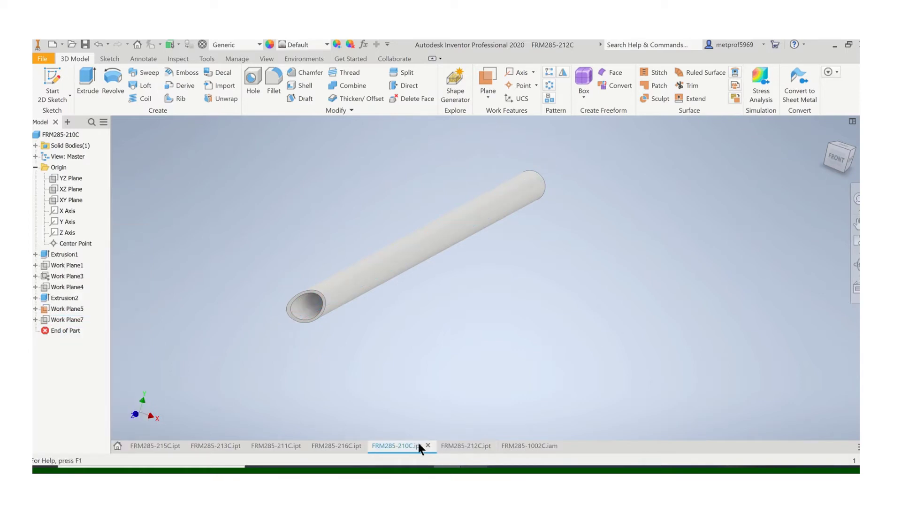
right_click(58, 307)
left_click(143, 412)
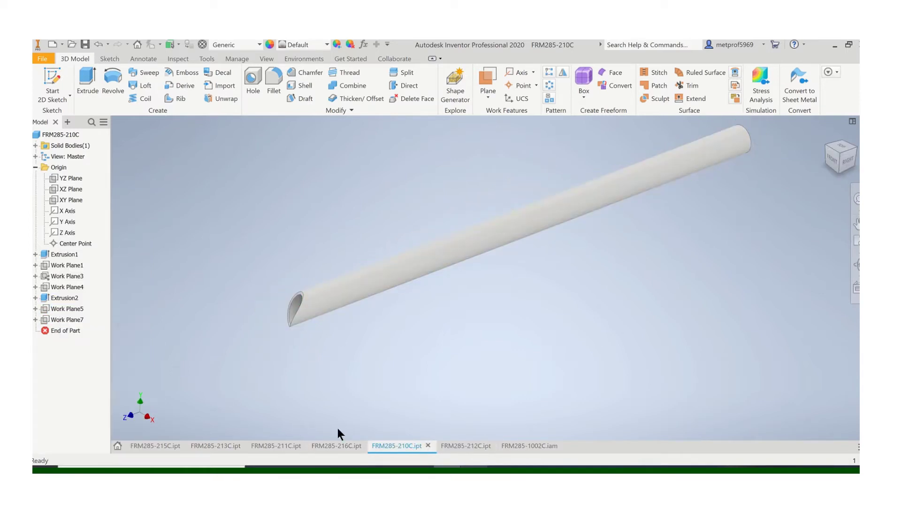
Hide the XZ Plane in FRM285-211C, ending on the FRM285-210C part
left_click(341, 445)
left_click(281, 444)
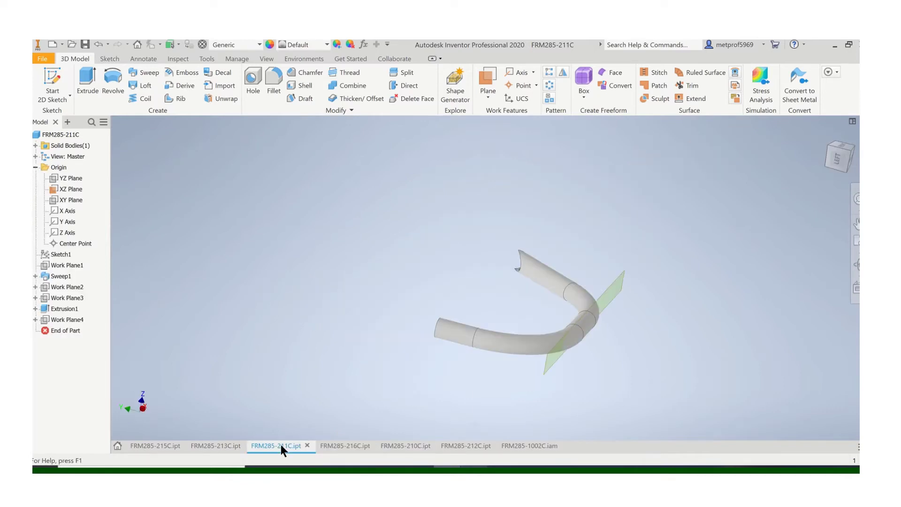
right_click(55, 189)
left_click(76, 256)
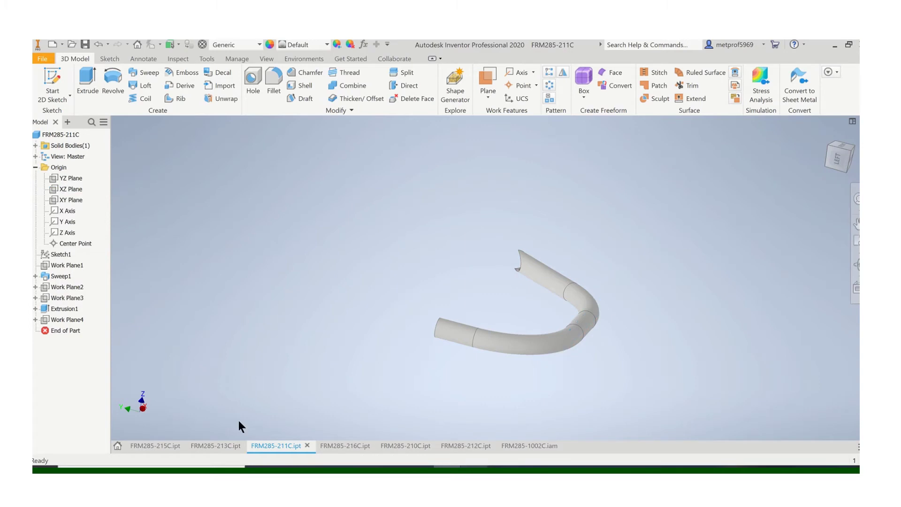
left_click(224, 446)
left_click(172, 444)
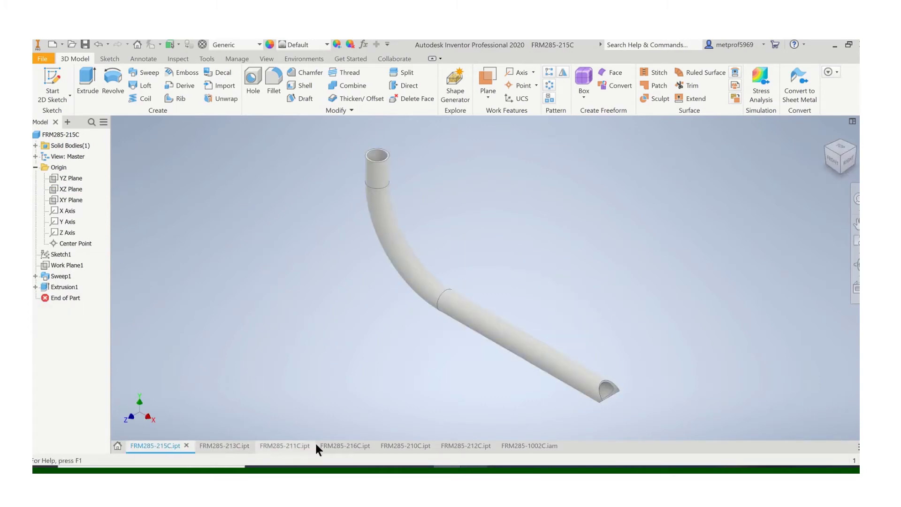
left_click(297, 445)
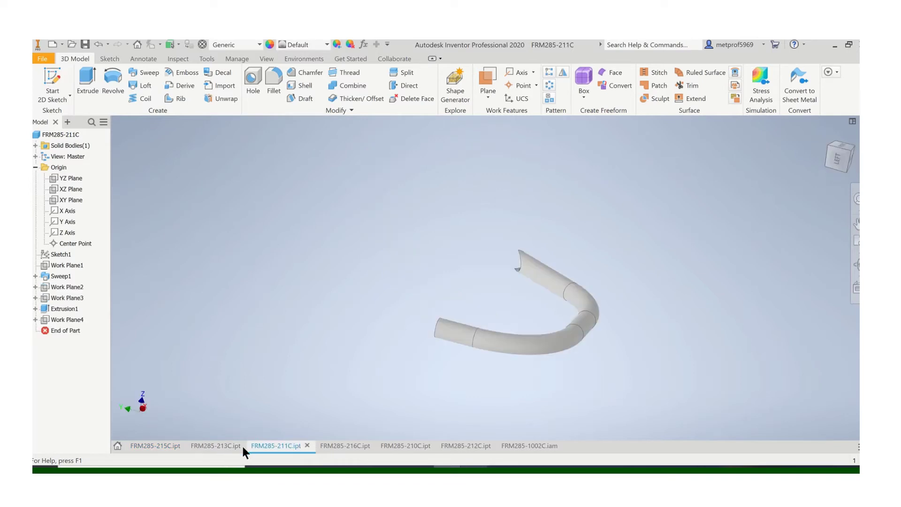
left_click(385, 444)
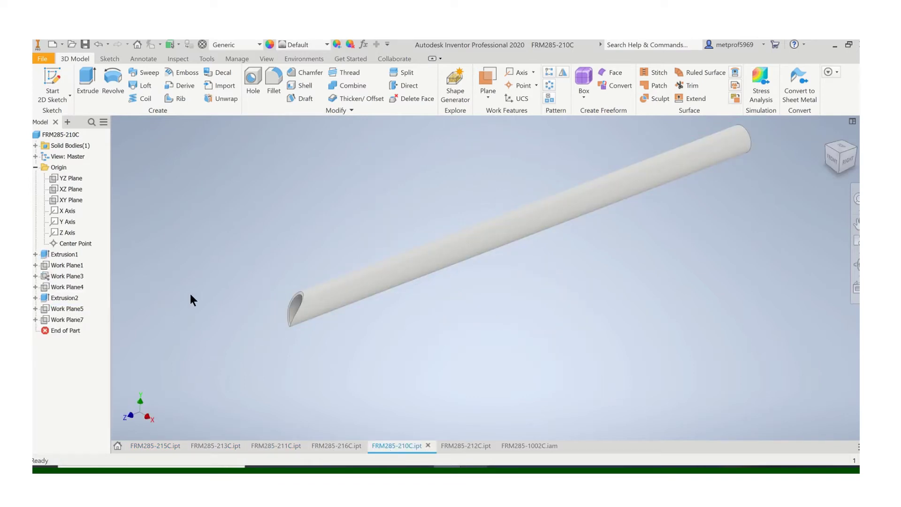
Hide Work Plane1 in the FRM285-210C part, leaving its -0.50 in offset unchanged
middle_click_drag(192, 294, 227, 302, "shift")
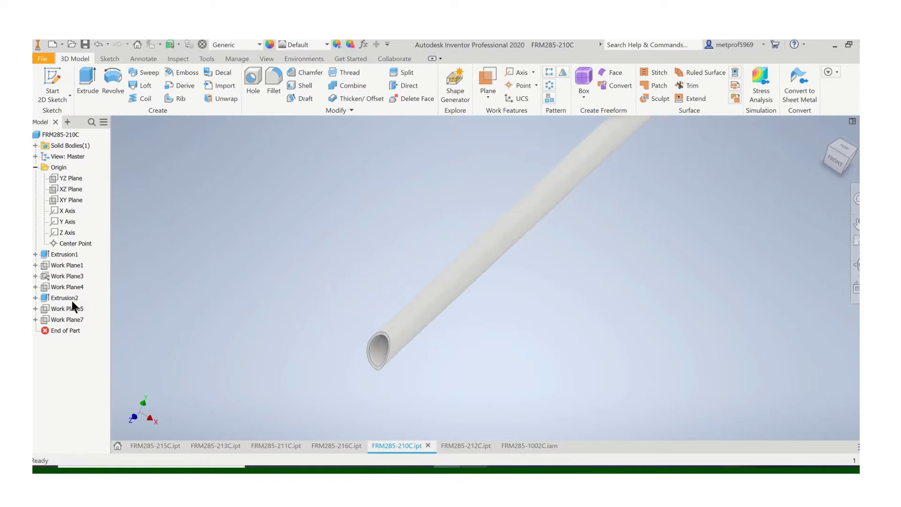
right_click(61, 266)
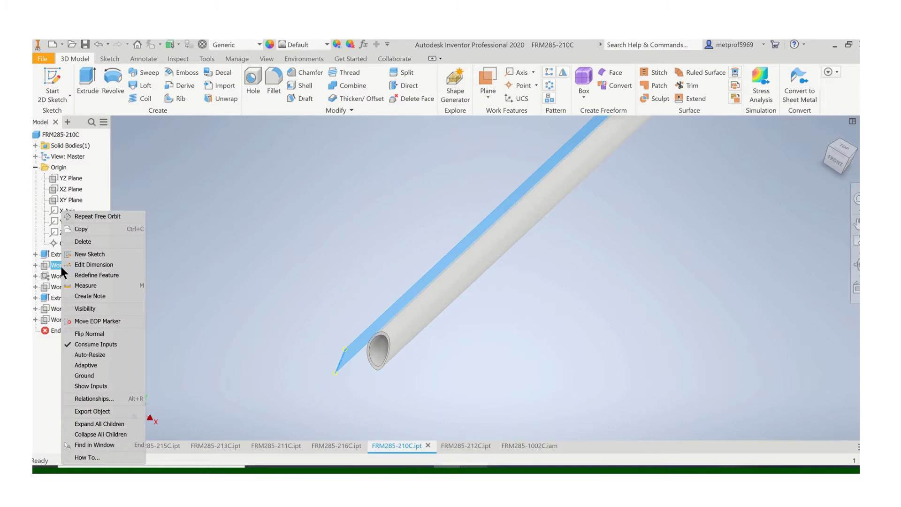
double_click(61, 266)
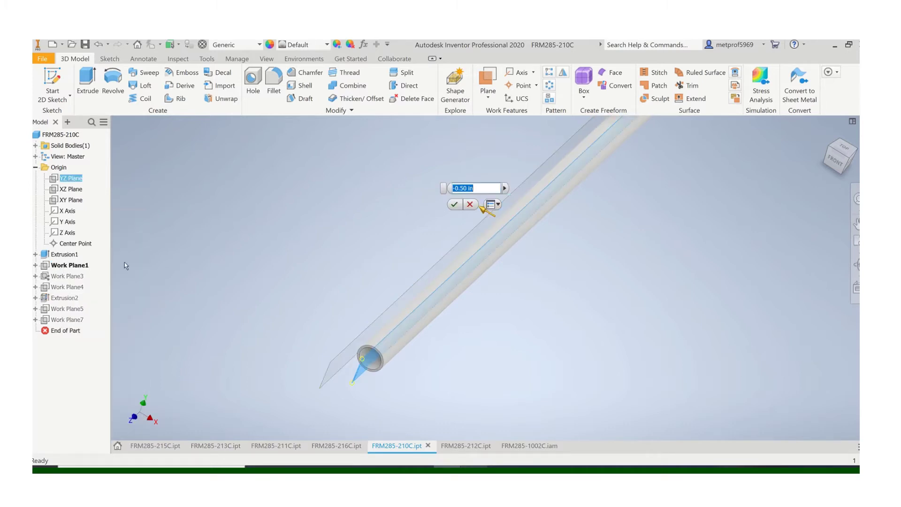
key("Escape")
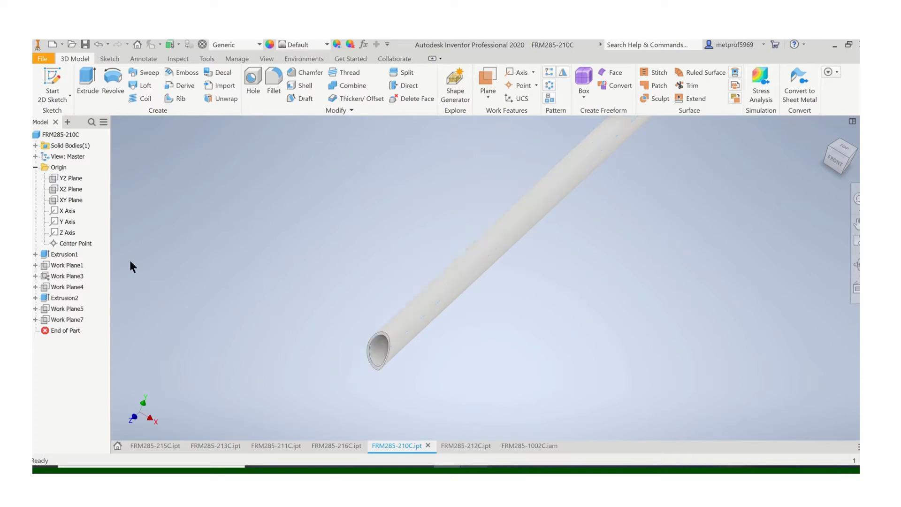
right_click(50, 264)
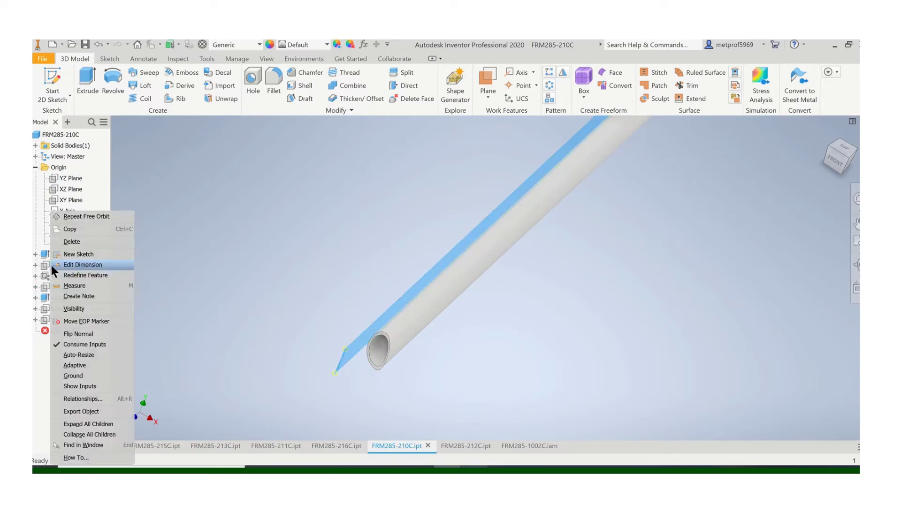
left_click(74, 309)
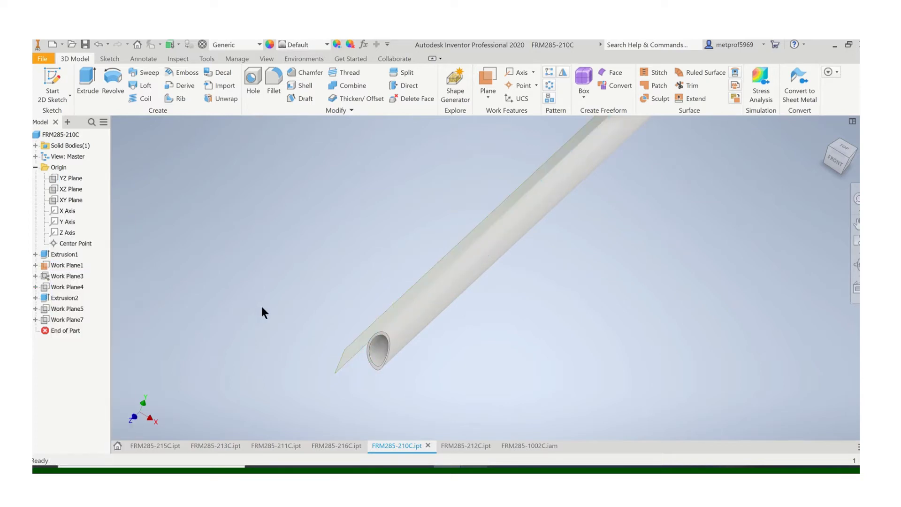
Return to the FRM285-1002C assembly, then flip through the 212C and 210C part tabs
left_click(512, 444)
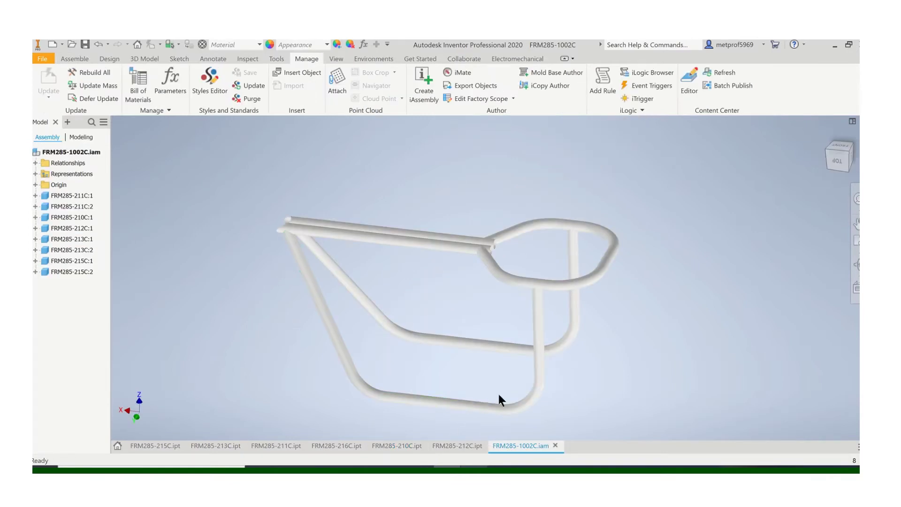
left_click(460, 440)
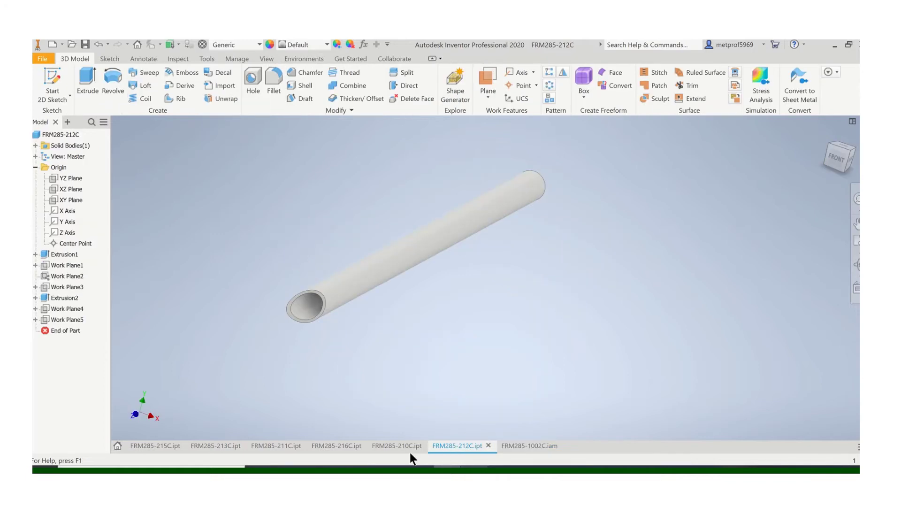
left_click(398, 445)
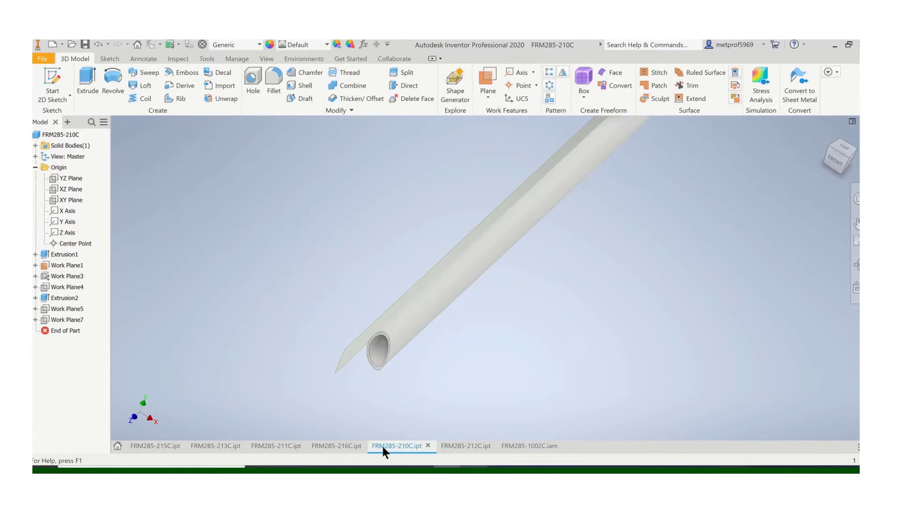
left_click(444, 444)
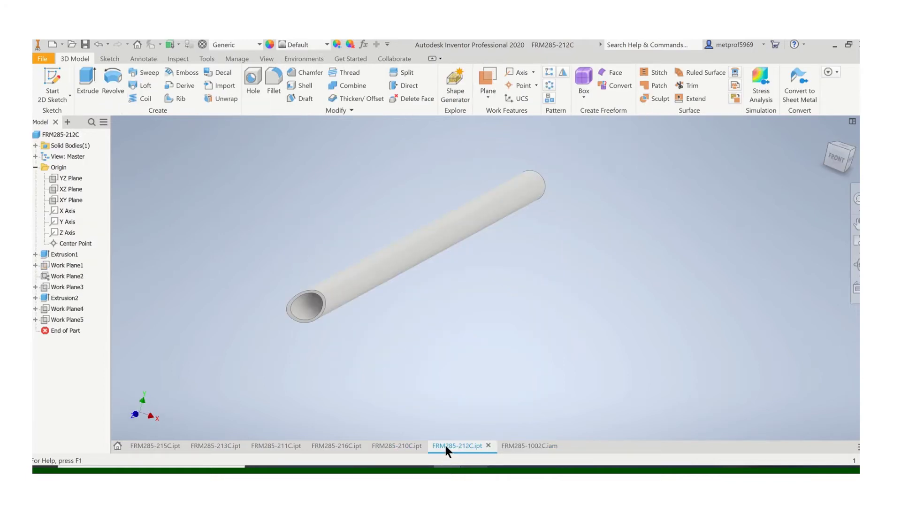
Orbit the frame assembly and briefly check the 210C part before returning
left_click(522, 446)
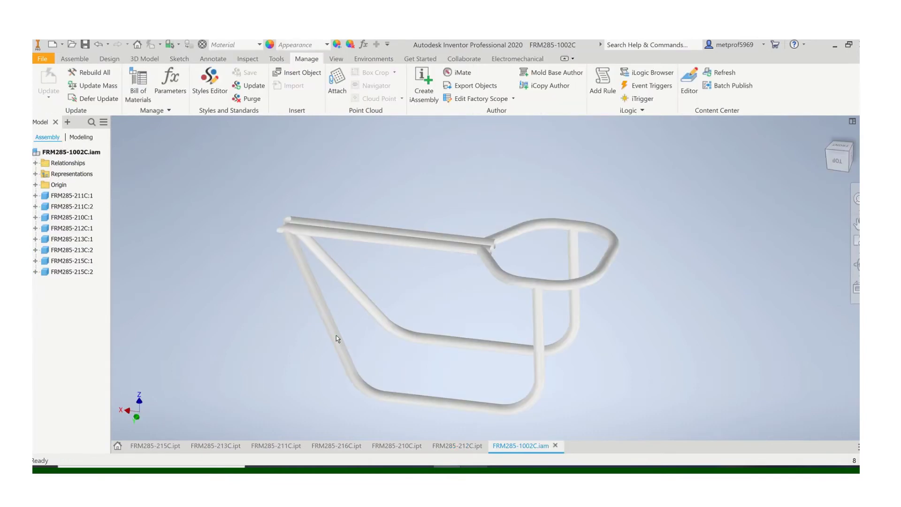
middle_click_drag(343, 317, 401, 383, "shift")
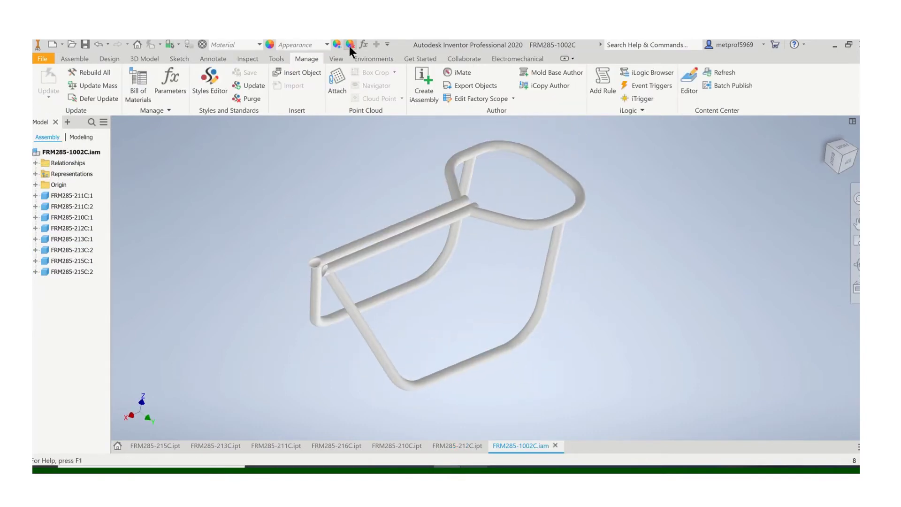
left_click(349, 46)
key("ctrl+Tab")
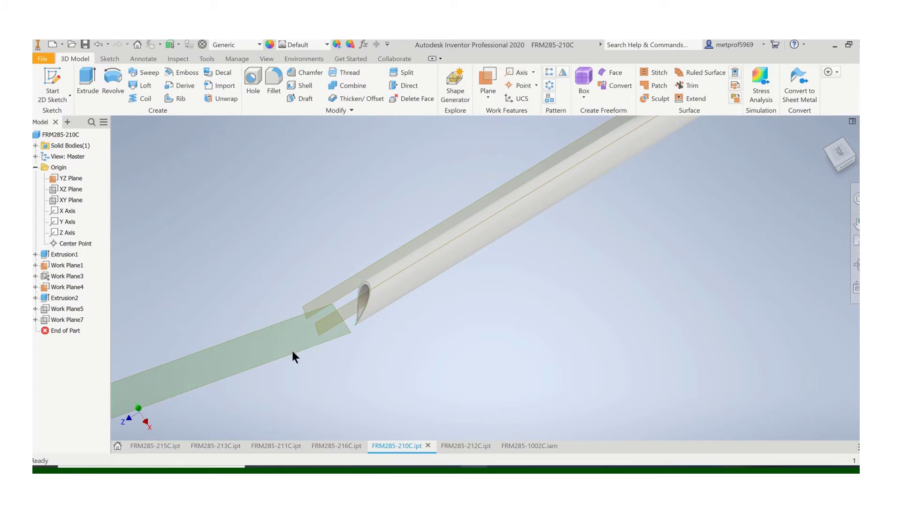
scroll(292, 355, "down", 1)
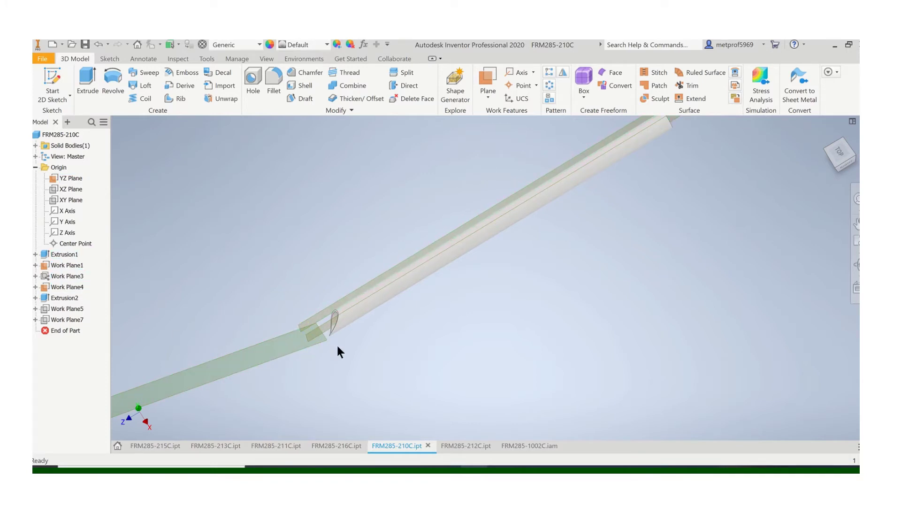
left_click(519, 442)
Zoom, free-orbit and pan to a close view of the 210C tube joint
scroll(388, 269, "down", 5)
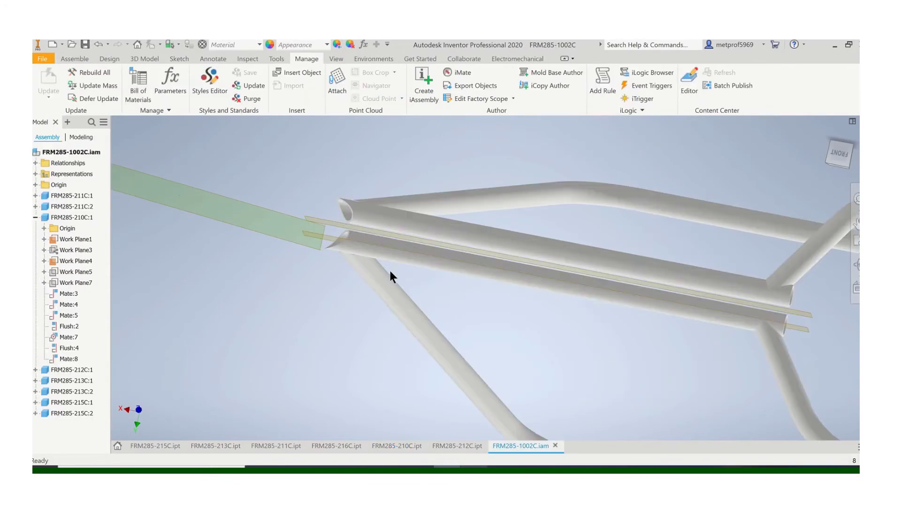
scroll(388, 268, "down", 3)
mouse_move(389, 268)
middle_mouse_down()
mouse_move(483, 281)
mouse_move(492, 294)
mouse_move(488, 282)
mouse_move(483, 305)
mouse_move(486, 266)
mouse_move(535, 281)
middle_mouse_up()
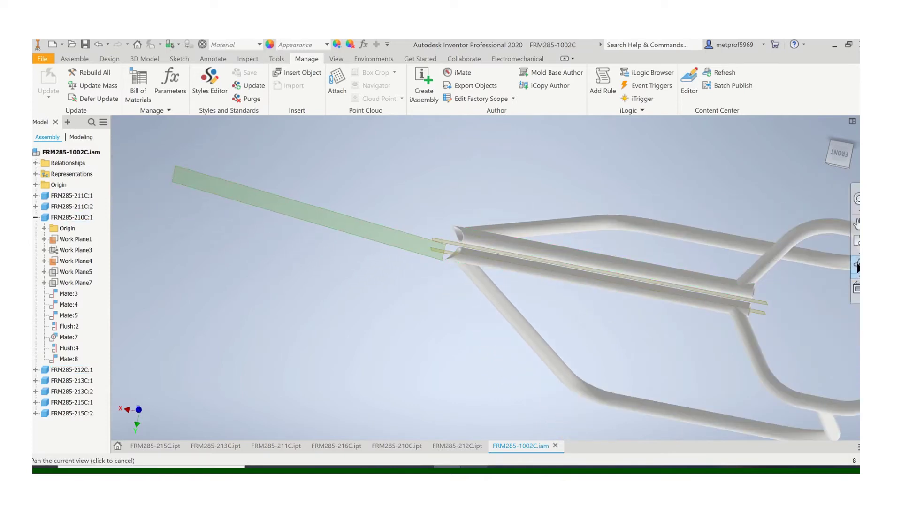
left_click(857, 265)
left_click_drag(458, 287, 454, 268)
left_click_drag(382, 266, 473, 270)
key("Escape")
middle_click_drag(470, 258, 325, 290)
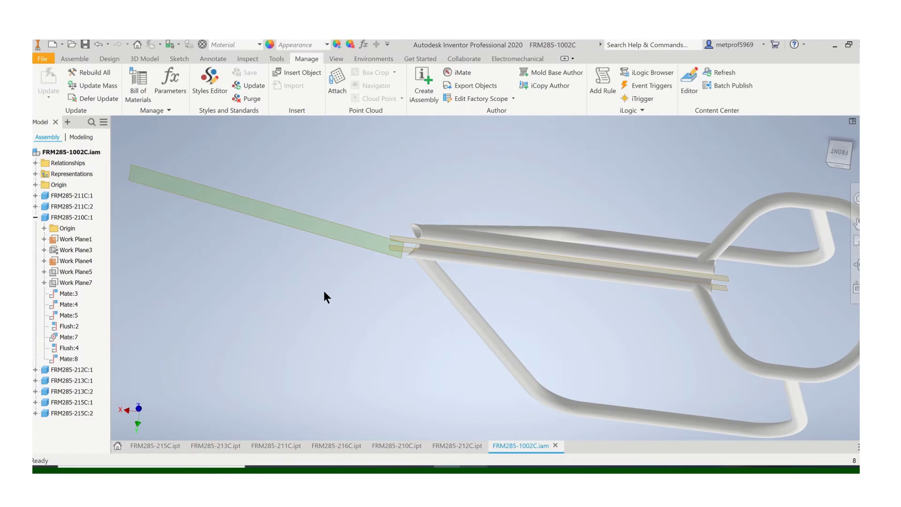
Place one FRM285-216C cylinder in the assembly, rotated 90° about X beside the tube joint
left_click(71, 57)
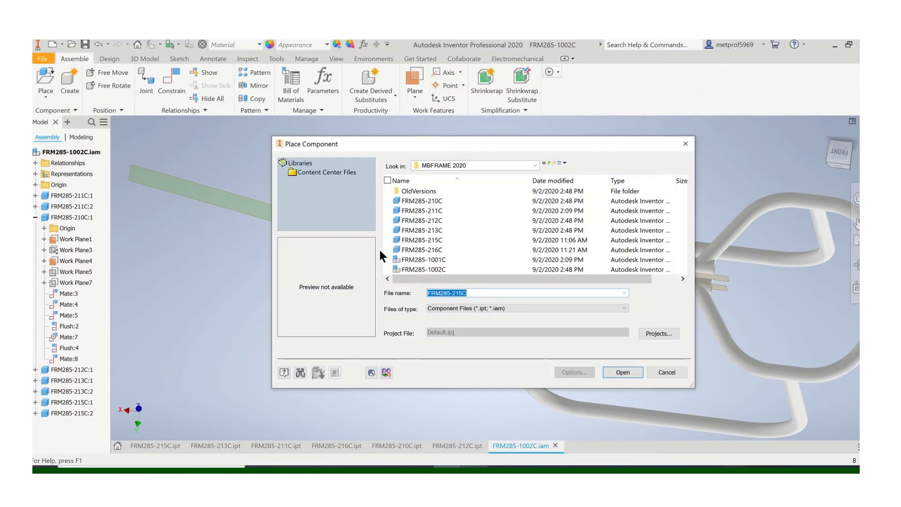
left_click(409, 250)
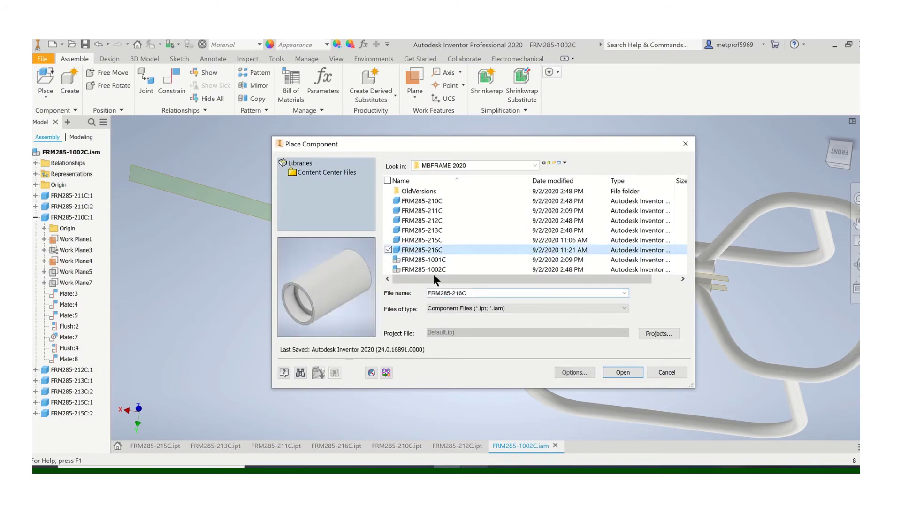
left_click(610, 368)
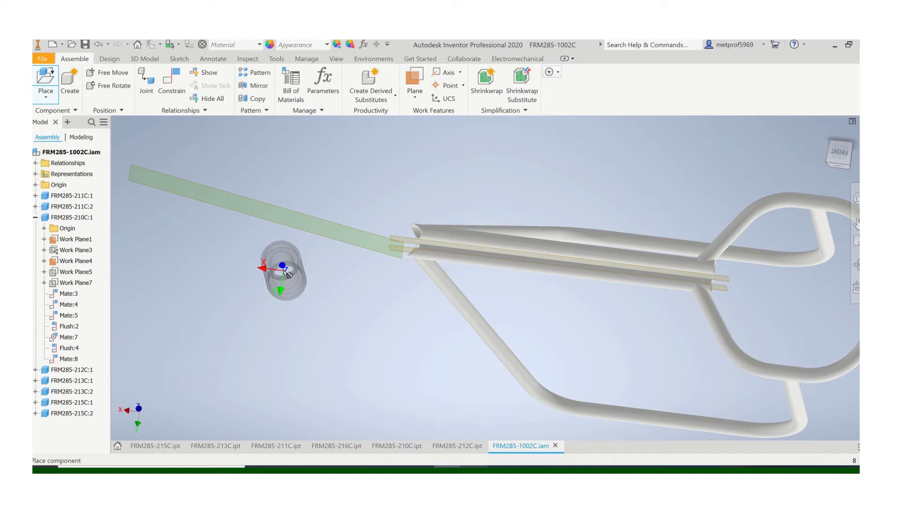
right_click(285, 271)
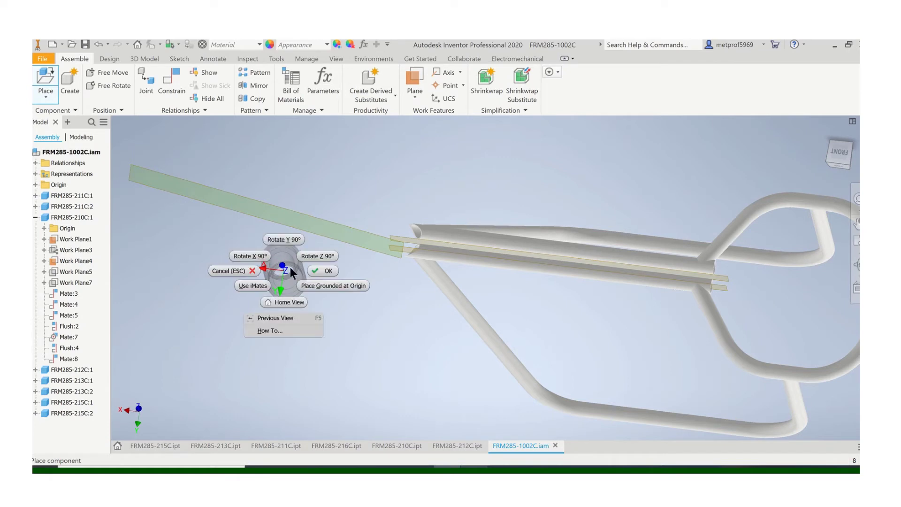
left_click(252, 256)
left_click(261, 265)
key("Escape")
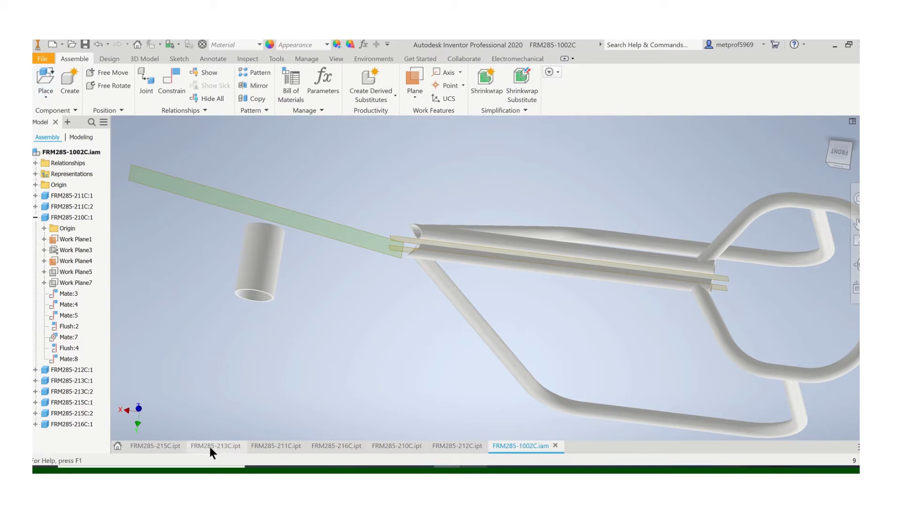
Turn on visibility of FRM285-216C's YZ, XZ and XY planes, then go back to FRM285-1002C.iam
left_click(322, 446)
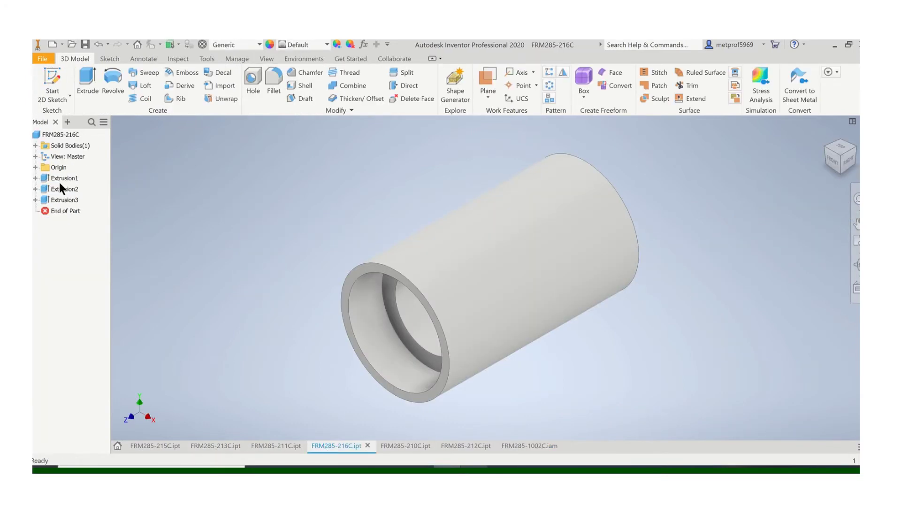
left_click(35, 167)
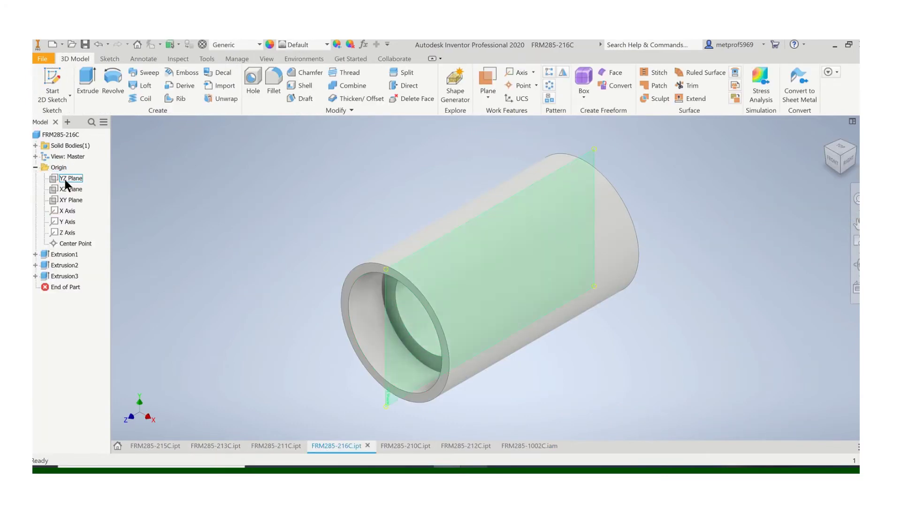
right_click(64, 179)
left_click(93, 244)
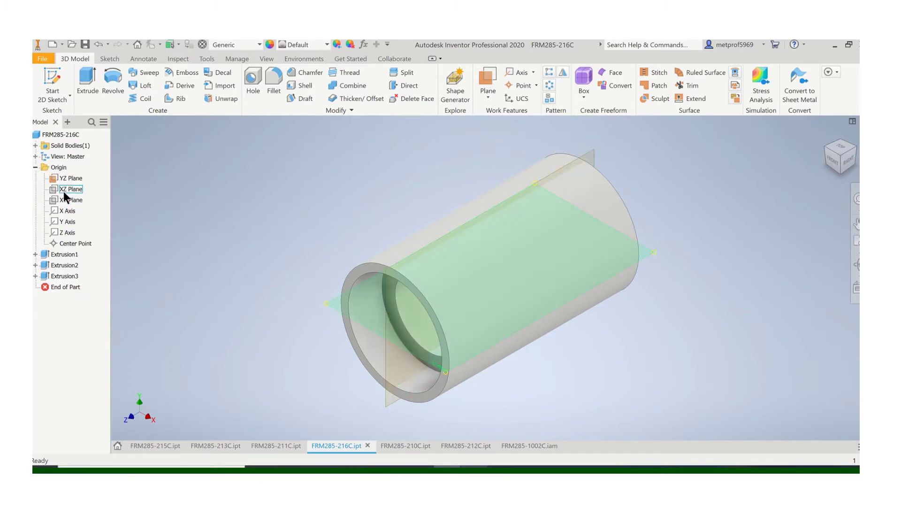
right_click(63, 190)
left_click(94, 255)
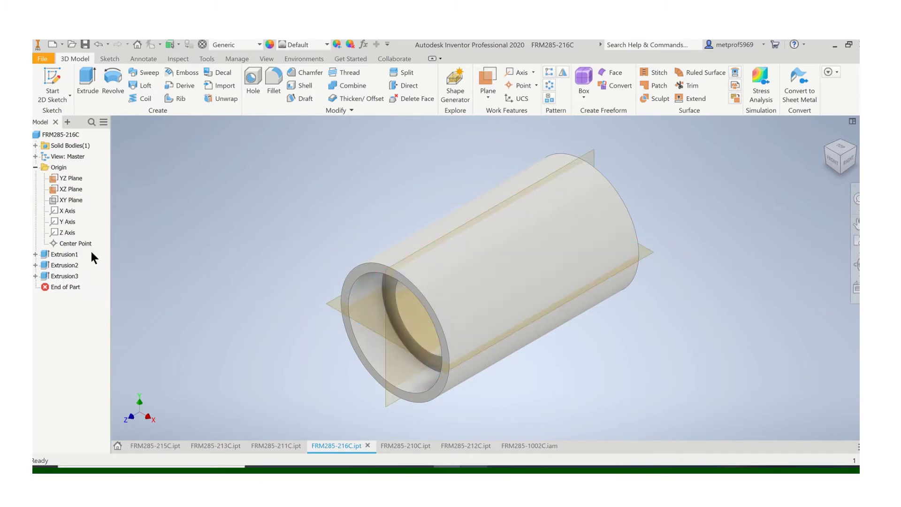
right_click(68, 200)
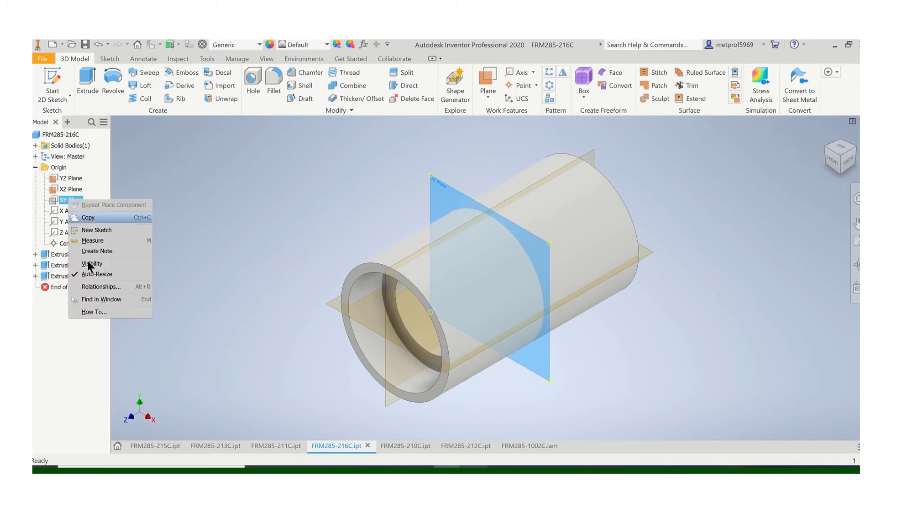
left_click(103, 262)
left_click(511, 445)
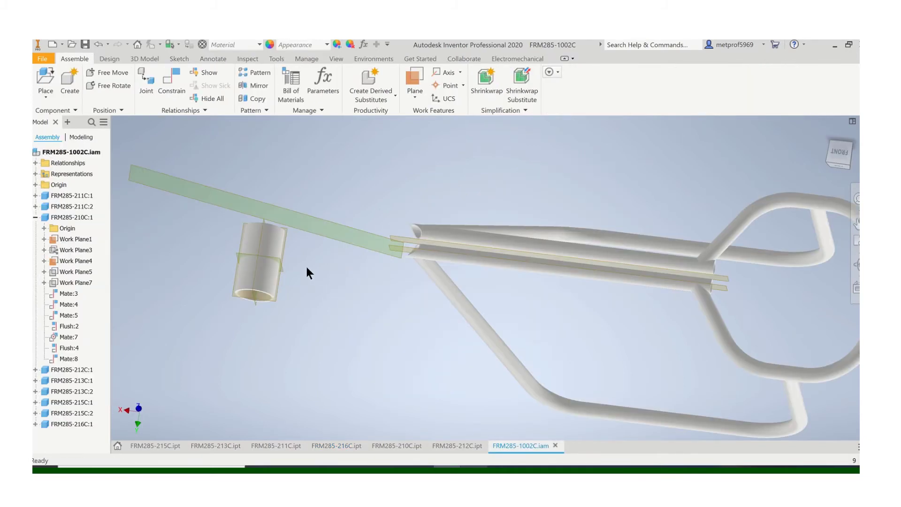
Recentre the view and free-move the cylinder down onto the slanted green work plane
scroll(305, 265, "up", 3)
scroll(305, 277, "down", 4)
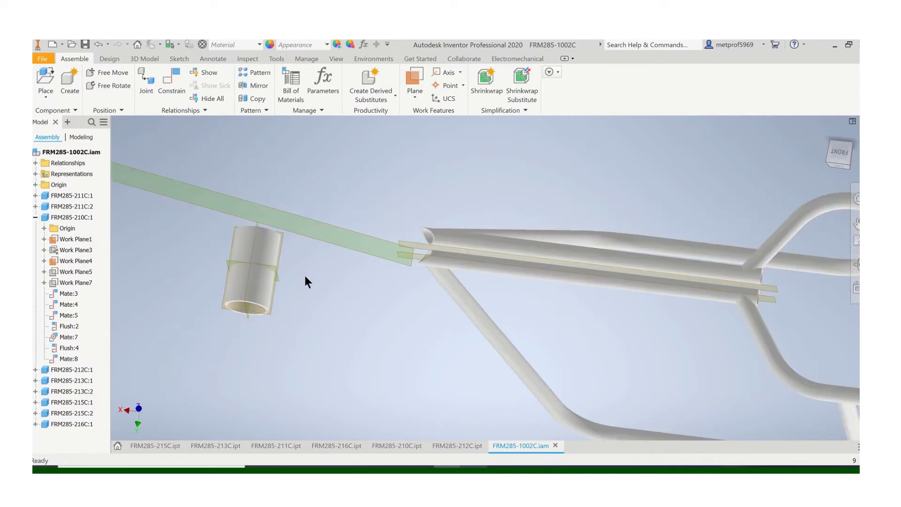
middle_click_drag(309, 274, 364, 276)
left_click(851, 266)
mouse_move(473, 261)
left_mouse_down()
mouse_move(474, 246)
mouse_move(472, 253)
left_mouse_up()
key("Escape")
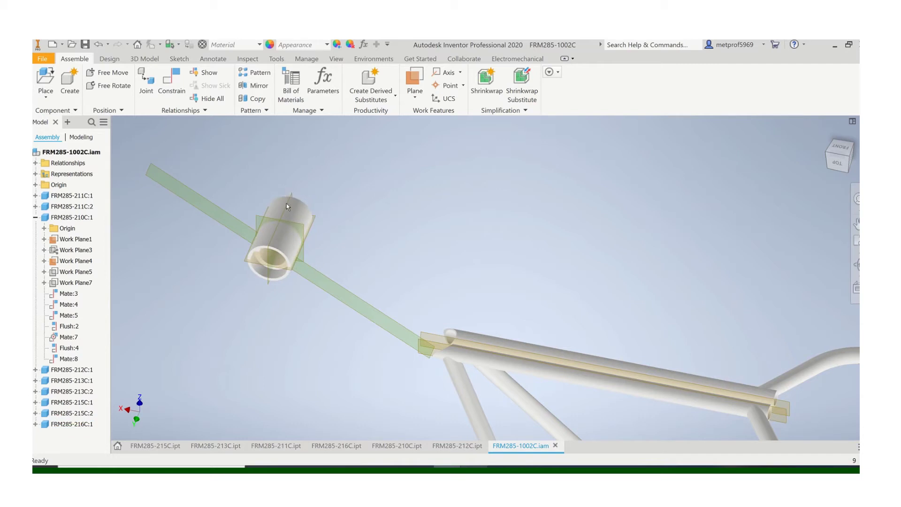
left_click(110, 71)
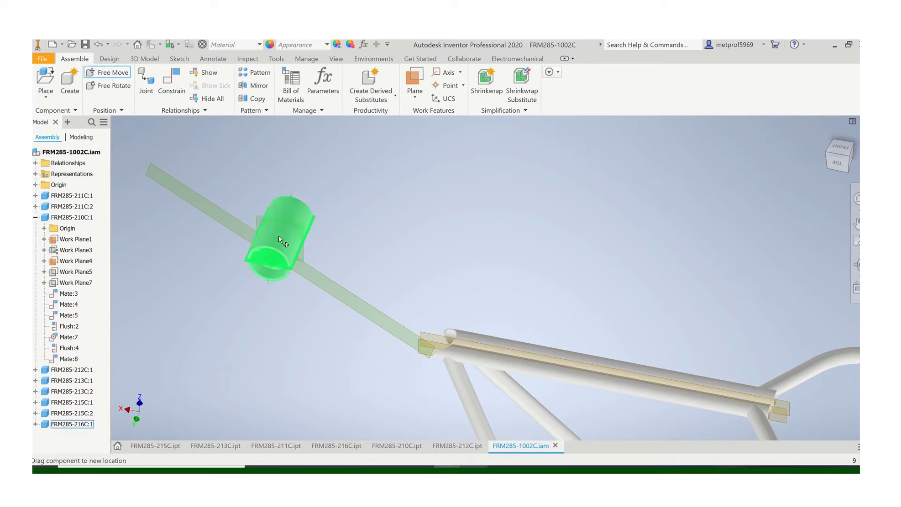
left_click_drag(262, 226, 245, 271)
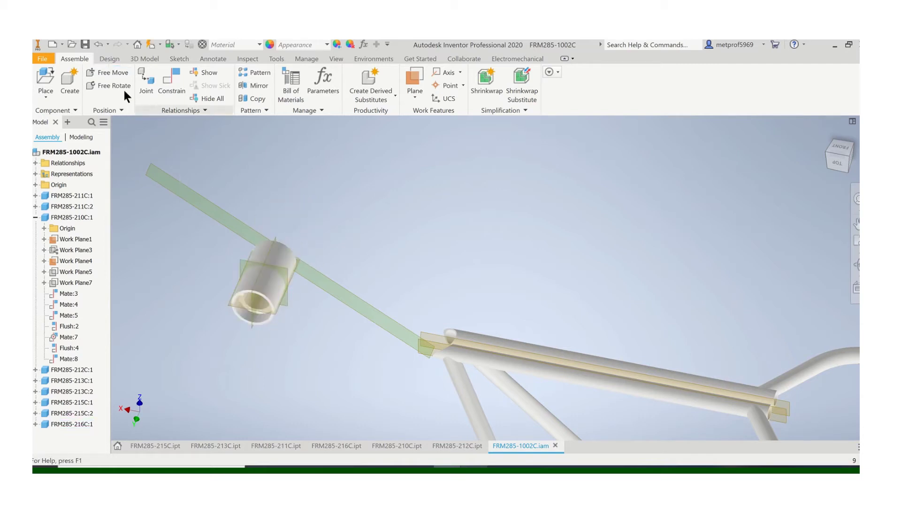
Free-rotate the cylinder so it stands roughly upright
left_click(113, 85)
left_click(269, 292)
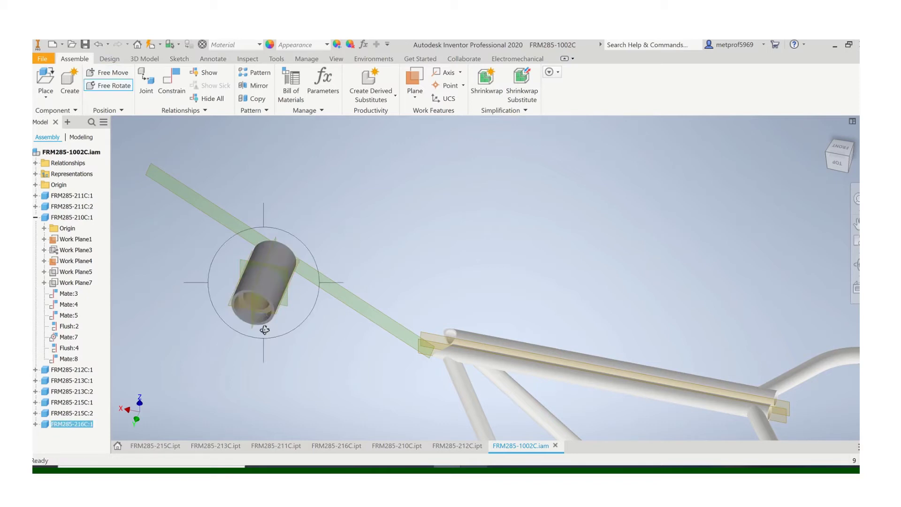
left_click_drag(265, 330, 213, 296)
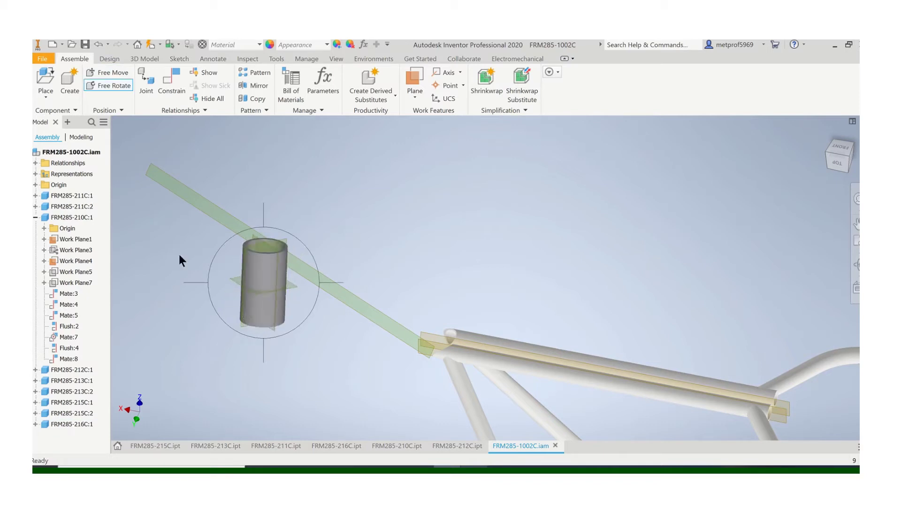
Mate the cylinder's middle plane to the slanted work plane (Mate:16)
key("Escape")
left_click(173, 80)
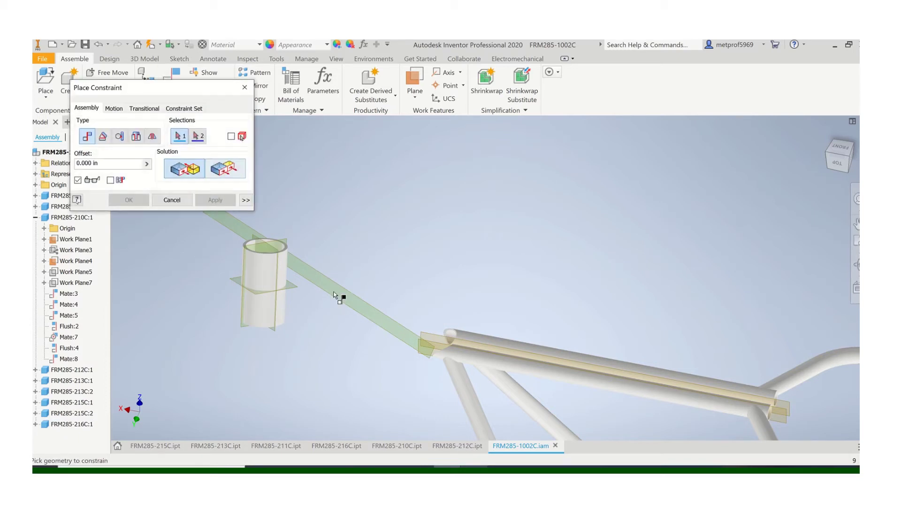
left_click(290, 288)
left_click(403, 343)
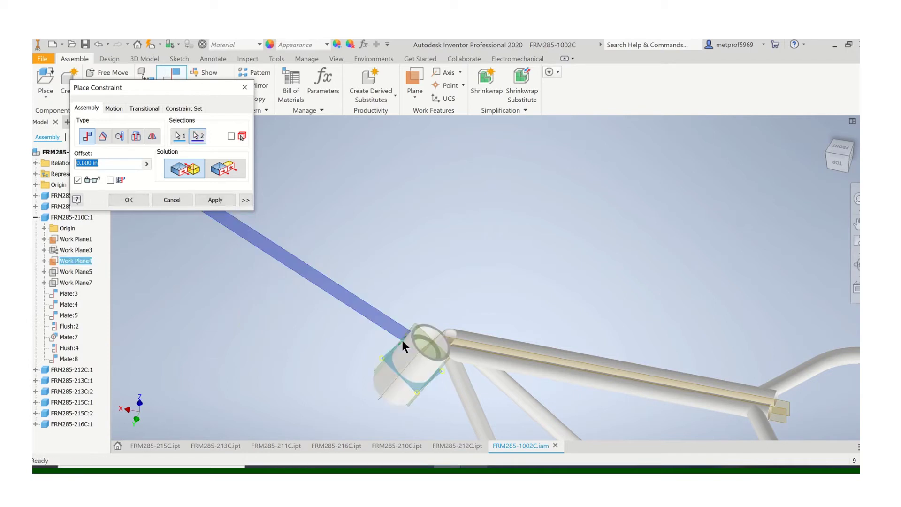
left_click(215, 199)
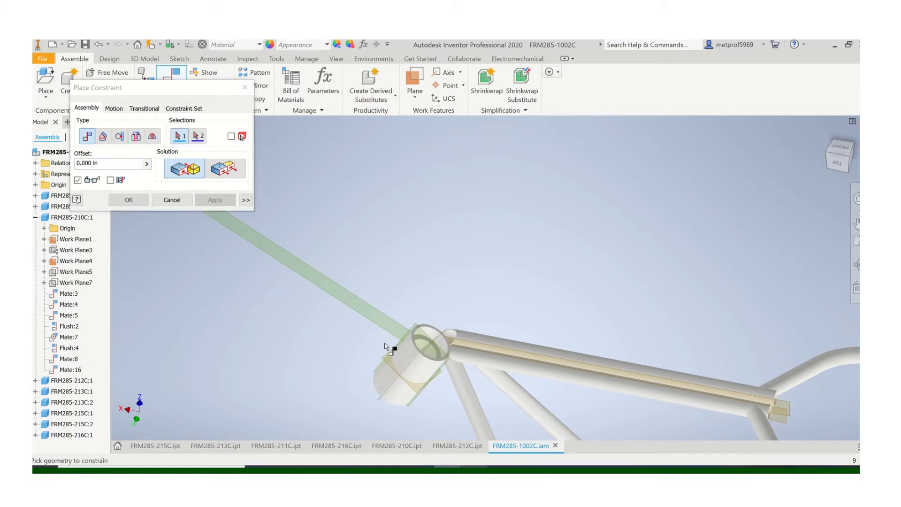
Mate another cylinder plane to the tube's face (Mate:17)
scroll(445, 364, "up", 2)
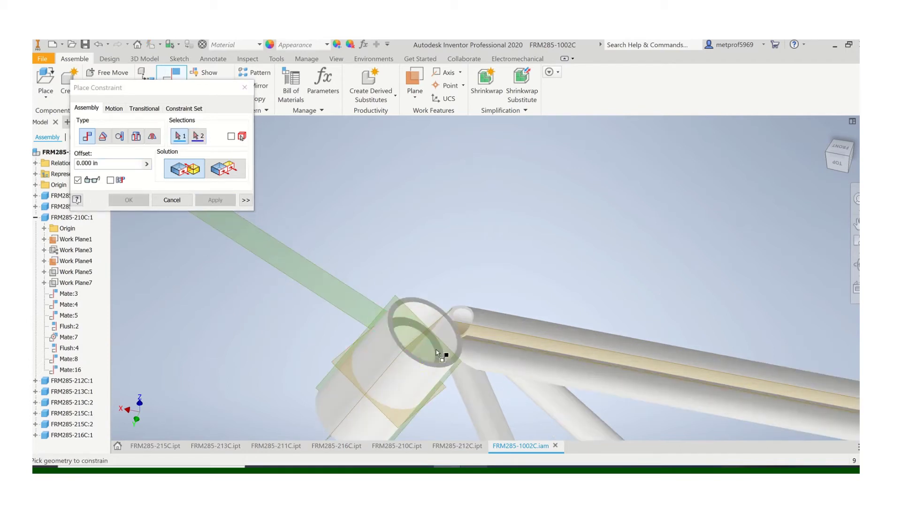
left_click(392, 301)
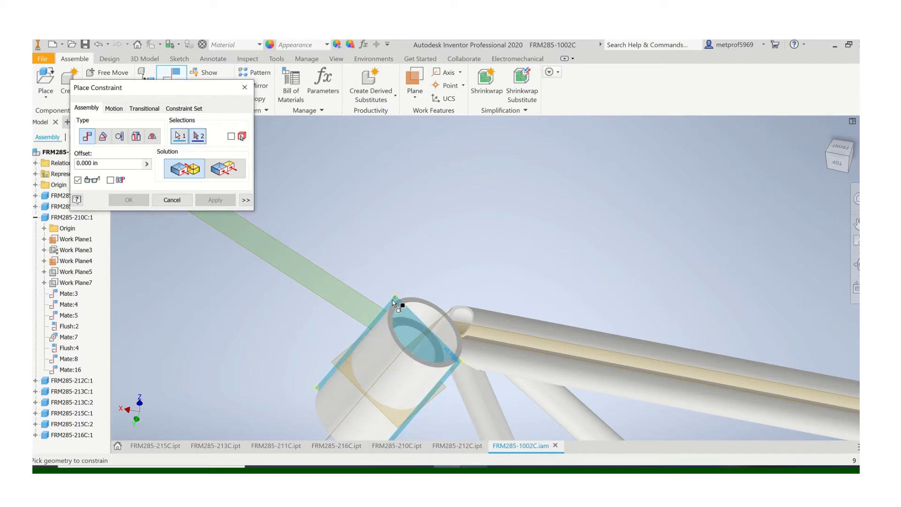
middle_click_drag(413, 331, 306, 281)
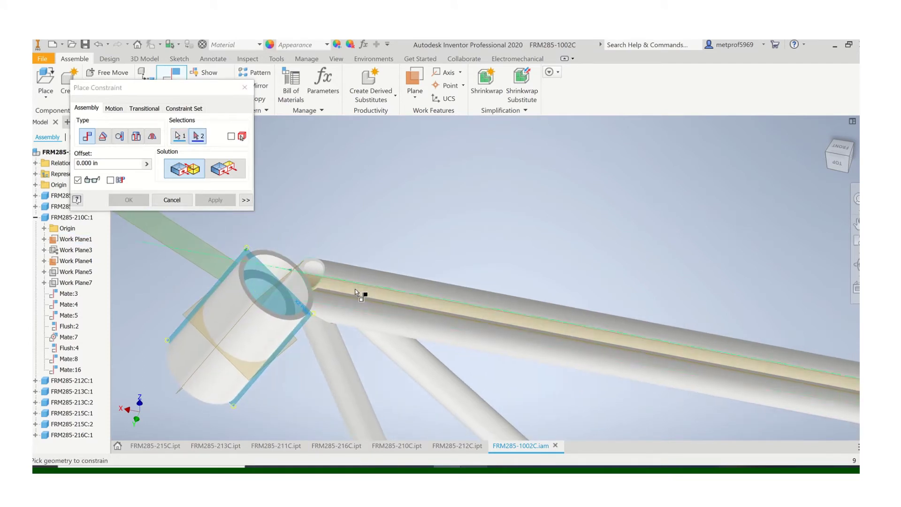
middle_click_drag(356, 293, 332, 302, "shift")
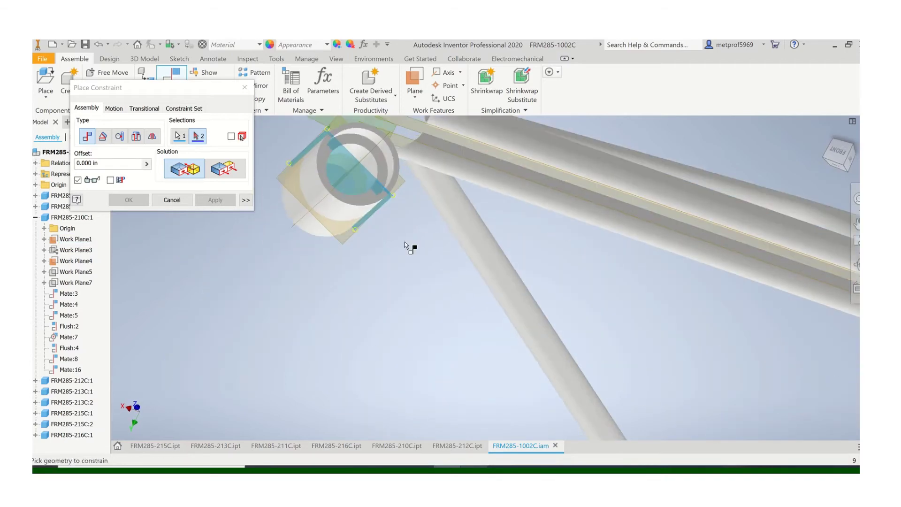
middle_click_drag(394, 242, 353, 315)
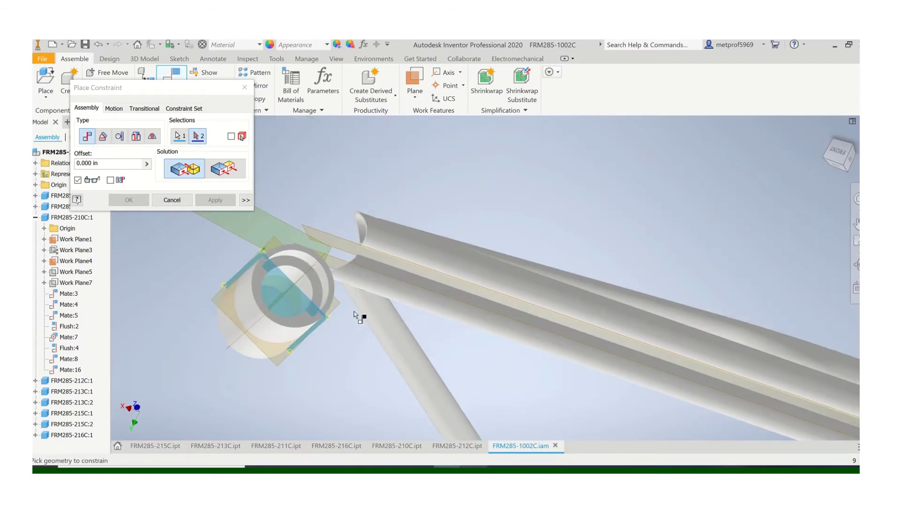
left_click(345, 243)
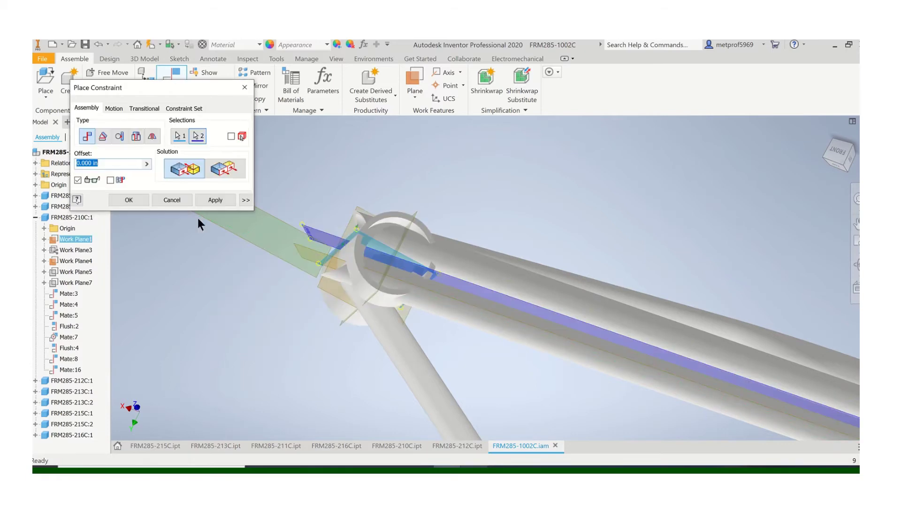
left_click(129, 200)
Drag the cylinder up-left to check its remaining freedom of movement
left_click_drag(384, 216, 210, 164)
left_click(283, 316)
middle_click_drag(283, 309, 358, 363)
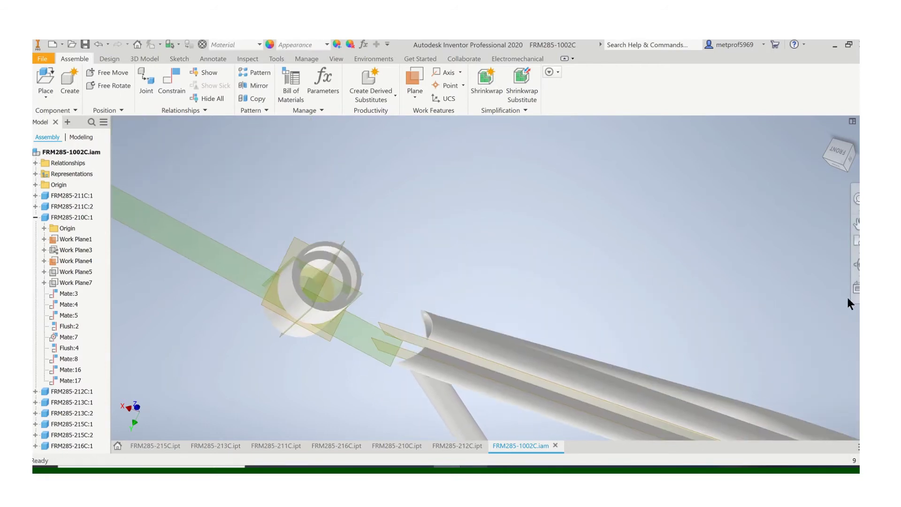
left_click(857, 264)
left_click_drag(492, 297, 422, 241)
key("Escape")
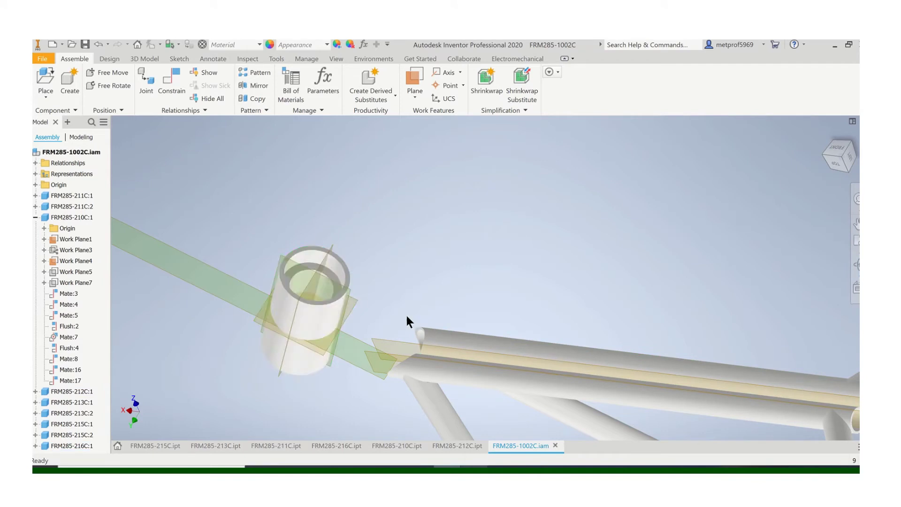
left_click(169, 77)
left_click(331, 316)
scroll(422, 333, "down", 5)
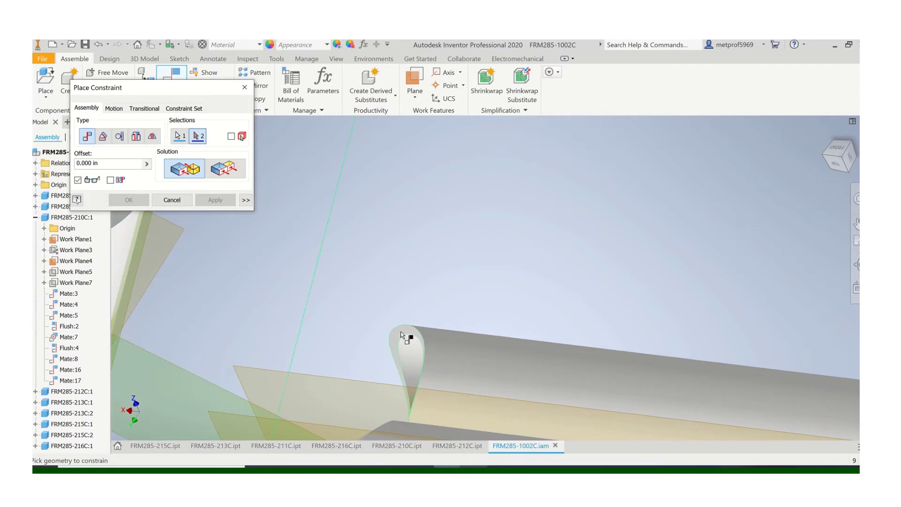
left_click(401, 333)
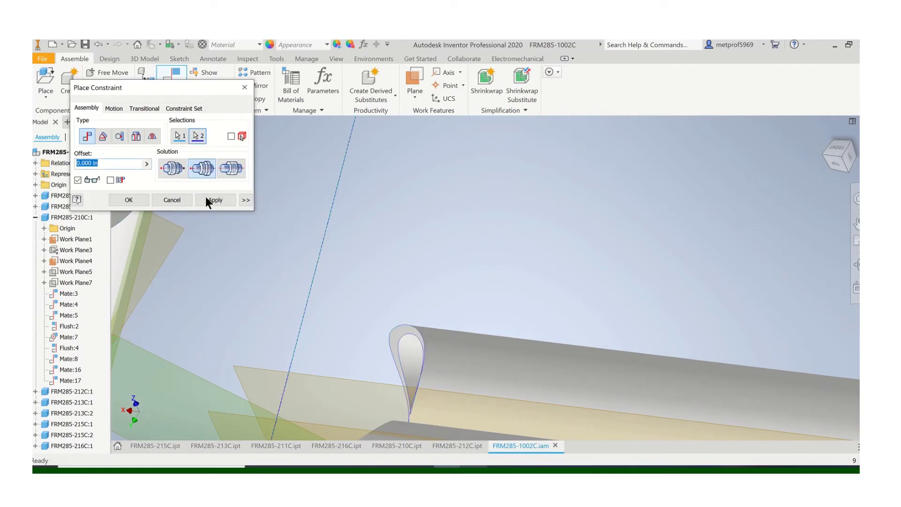
left_click(179, 170)
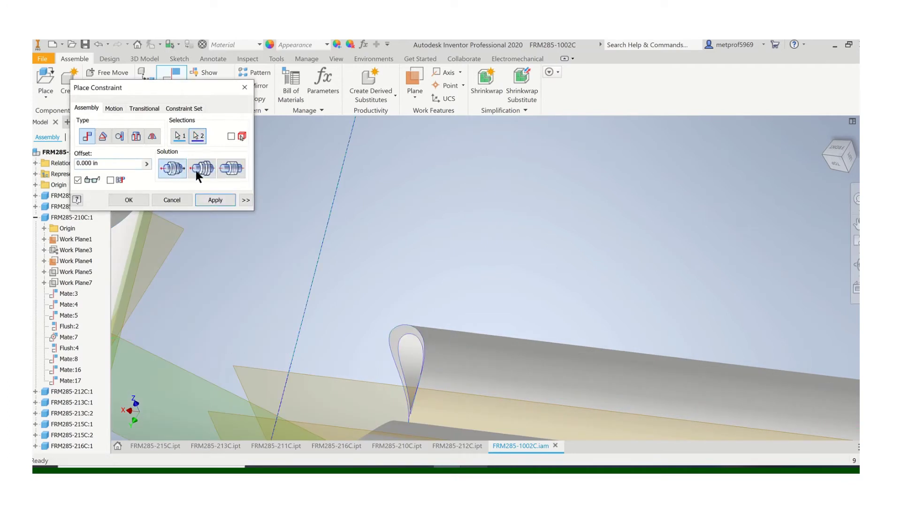
left_click(224, 168)
left_click(185, 197)
scroll(309, 277, "up", 5)
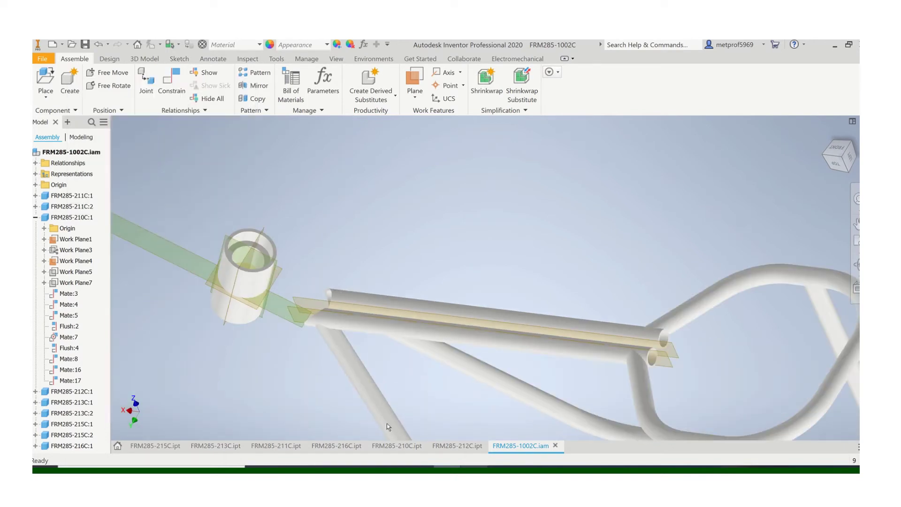
Hide the XY, XZ and YZ origin planes in the FRM285-216C bushing part
left_click(329, 451)
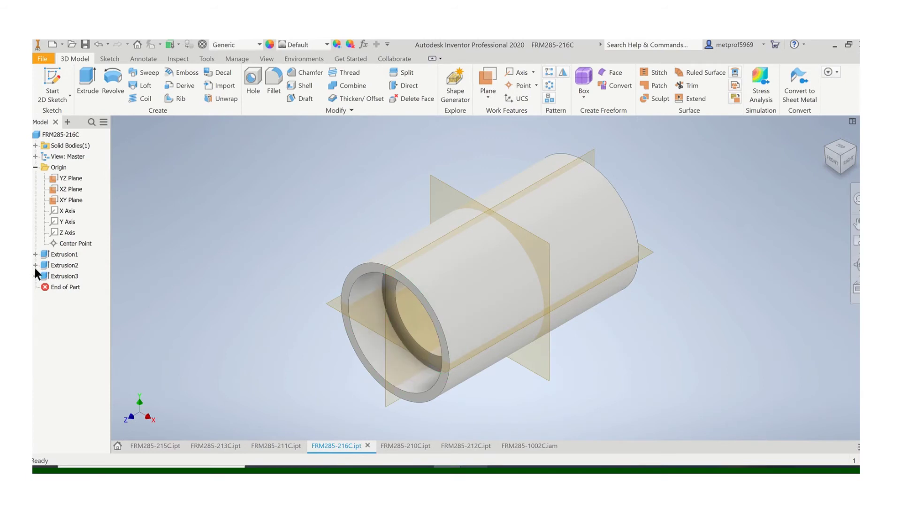
right_click(63, 201)
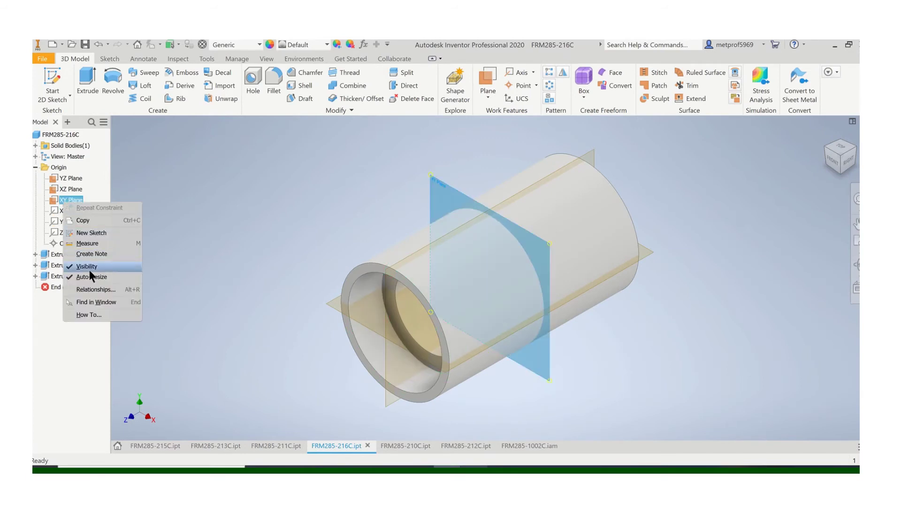
left_click(90, 269)
right_click(70, 189)
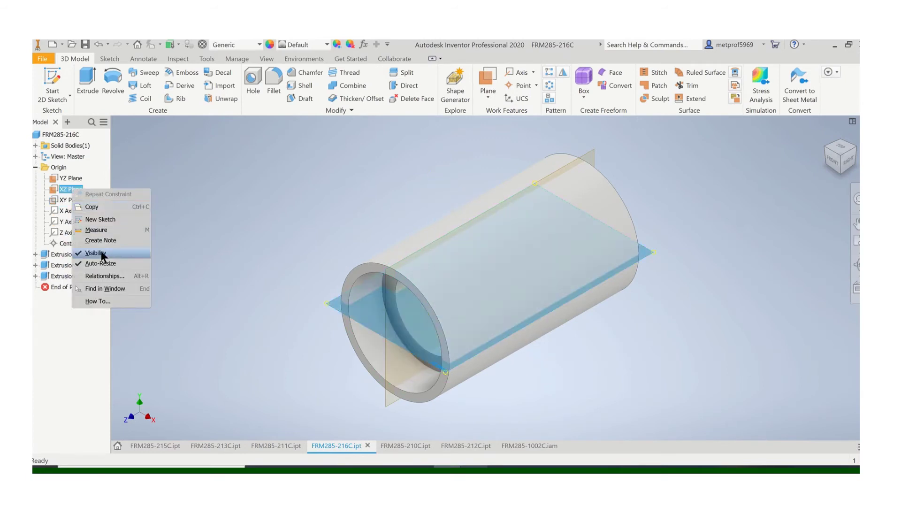
left_click(97, 258)
right_click(70, 178)
left_click(89, 245)
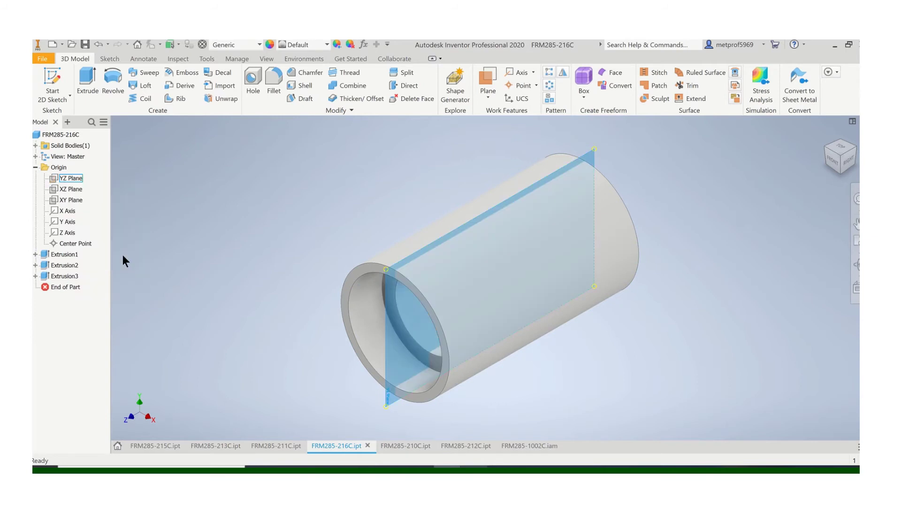
Hide Work Plane1 and Work Plane4 in the FRM285-210C tube part
left_click(294, 443)
left_click(236, 444)
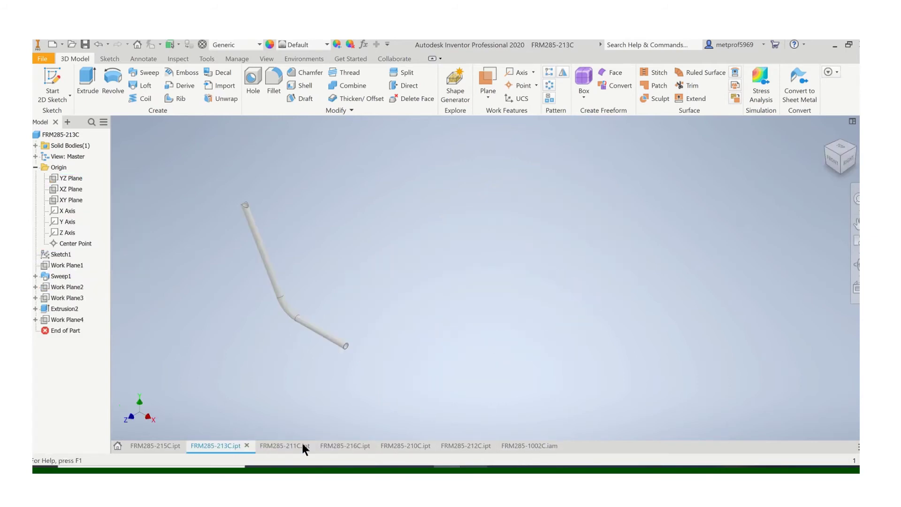
left_click(338, 443)
left_click(401, 444)
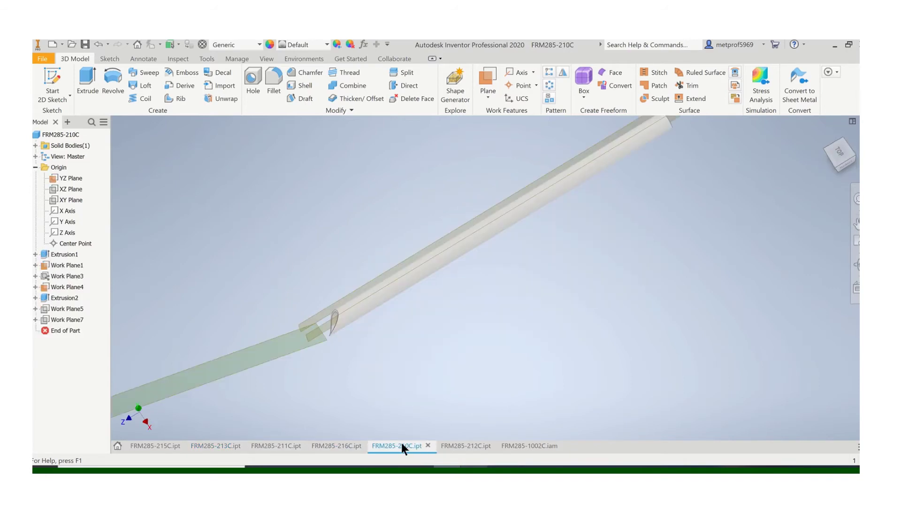
right_click(63, 264)
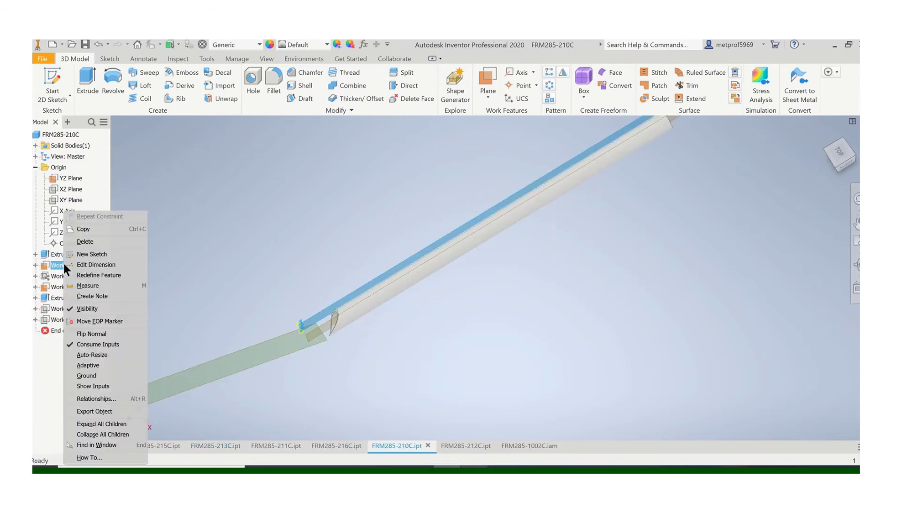
left_click(209, 279)
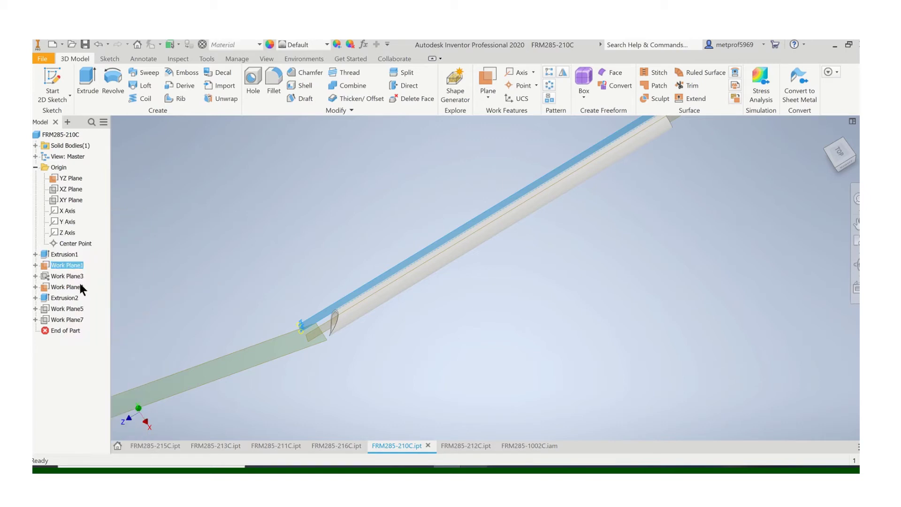
right_click(67, 177)
left_click(176, 257)
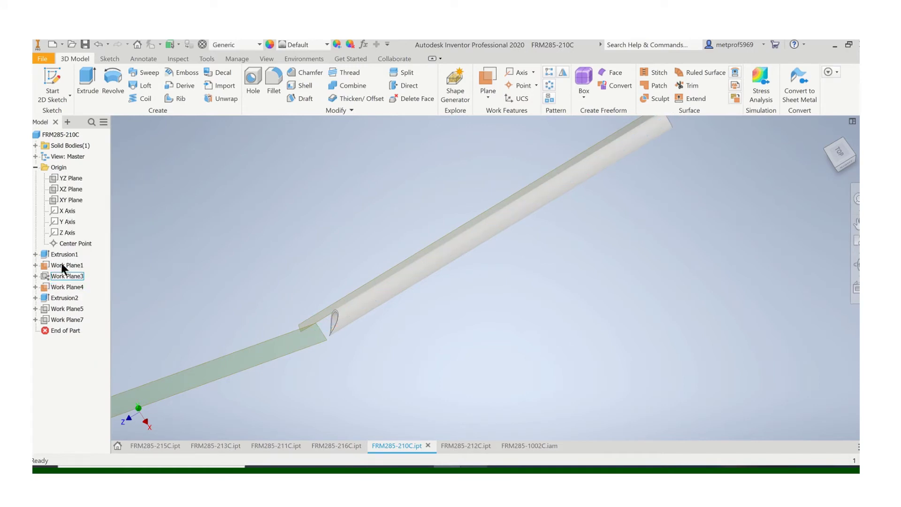
right_click(70, 284)
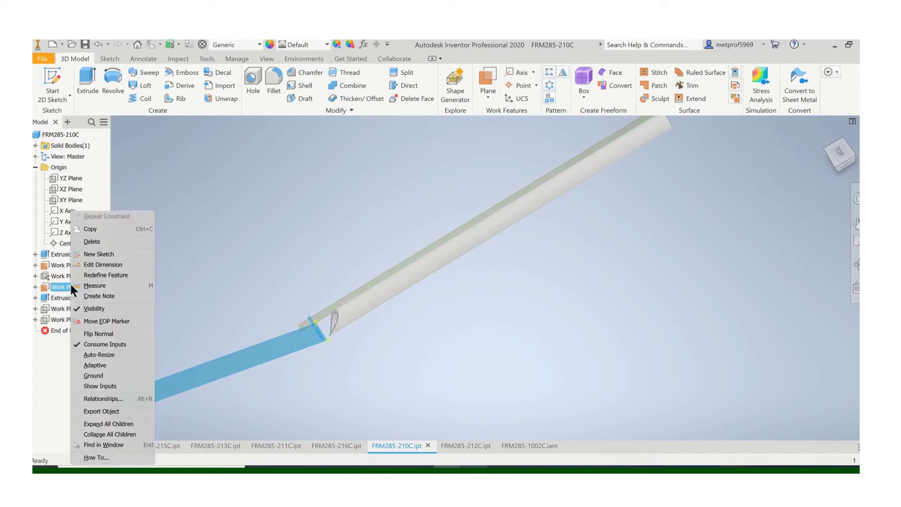
left_click(91, 311)
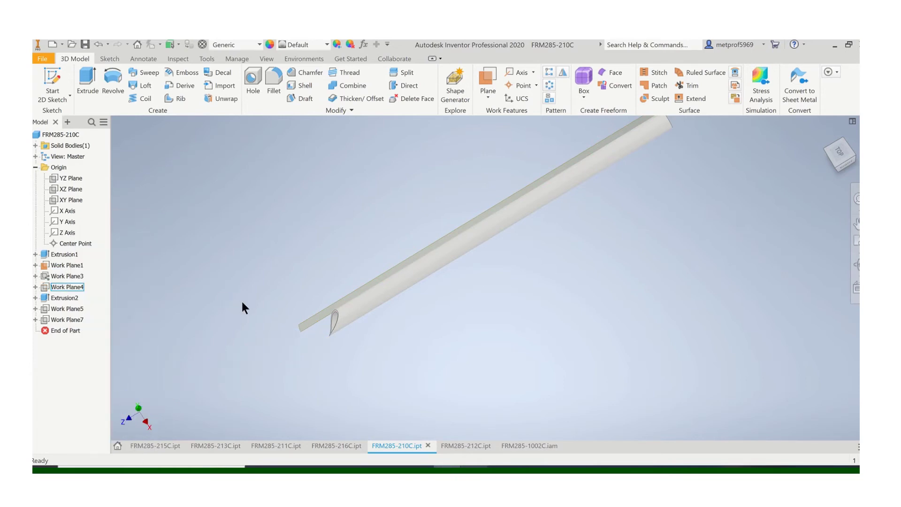
In FRM285-1002C.iam, pull the 216C bushing slightly off the frame
left_click(529, 446)
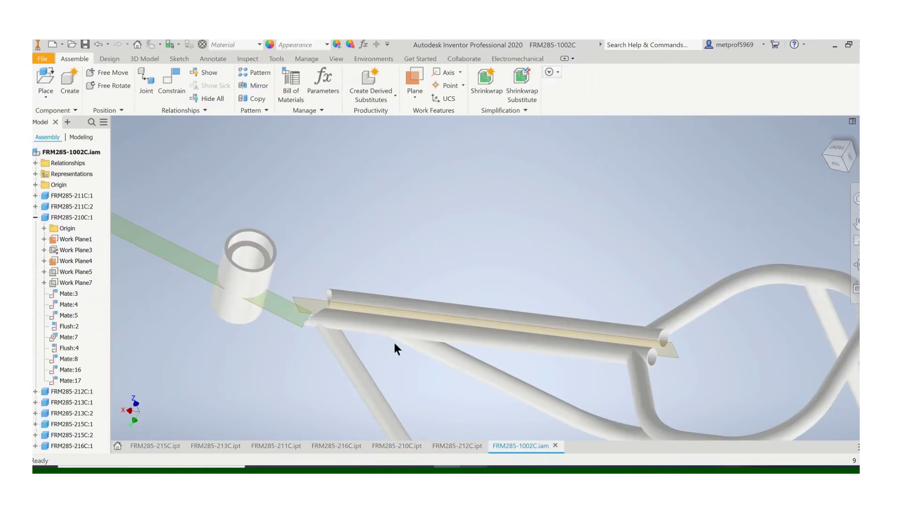
middle_click_drag(381, 342, 326, 296)
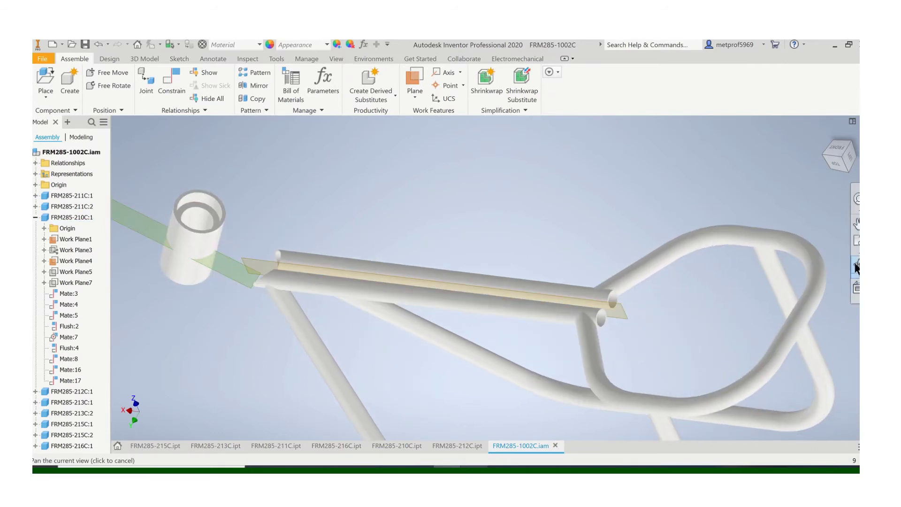
left_click(418, 281)
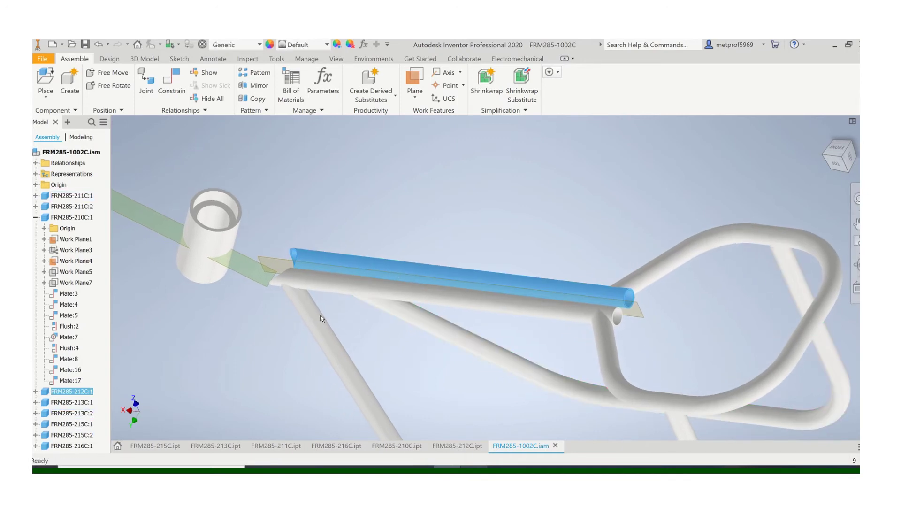
mouse_move(203, 271)
left_mouse_down()
mouse_move(255, 283)
mouse_move(207, 266)
mouse_move(208, 284)
left_mouse_up()
left_click(208, 341)
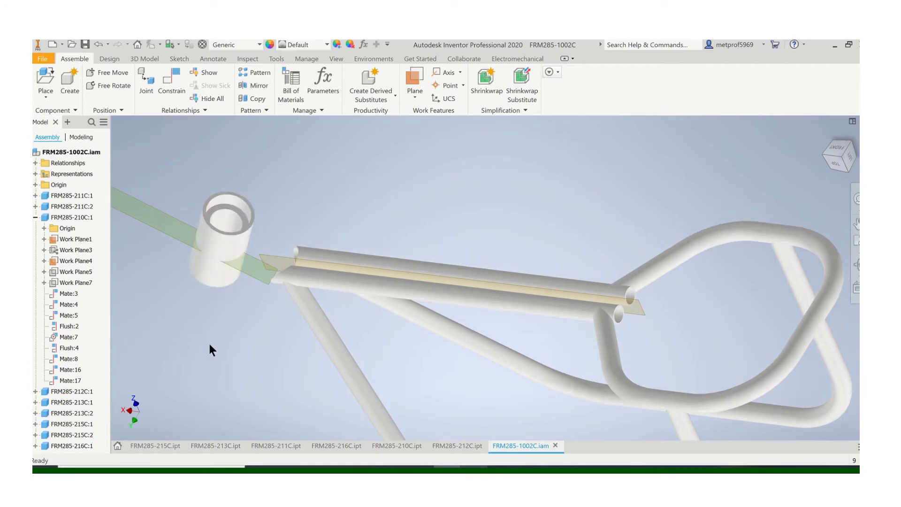
Inspect which geometry Mate:17 and Mate:16 connect
left_click(61, 382)
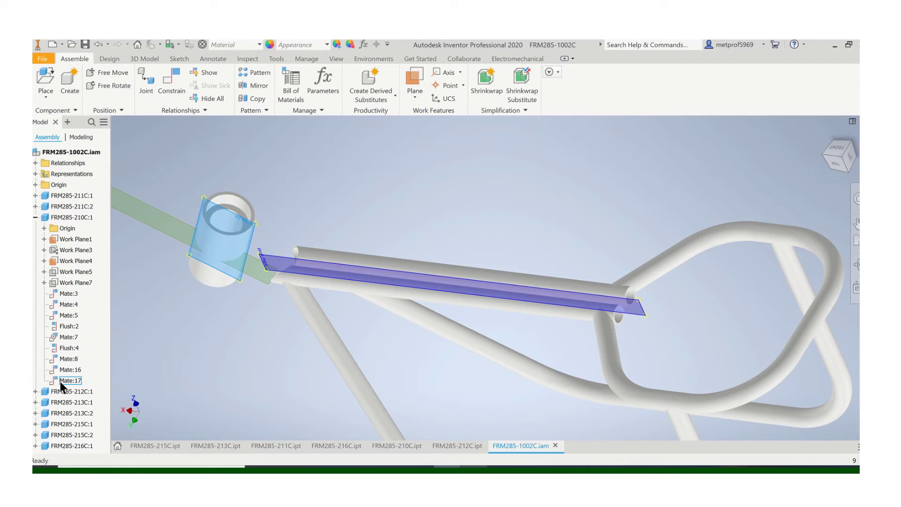
left_click(65, 370)
key("Escape")
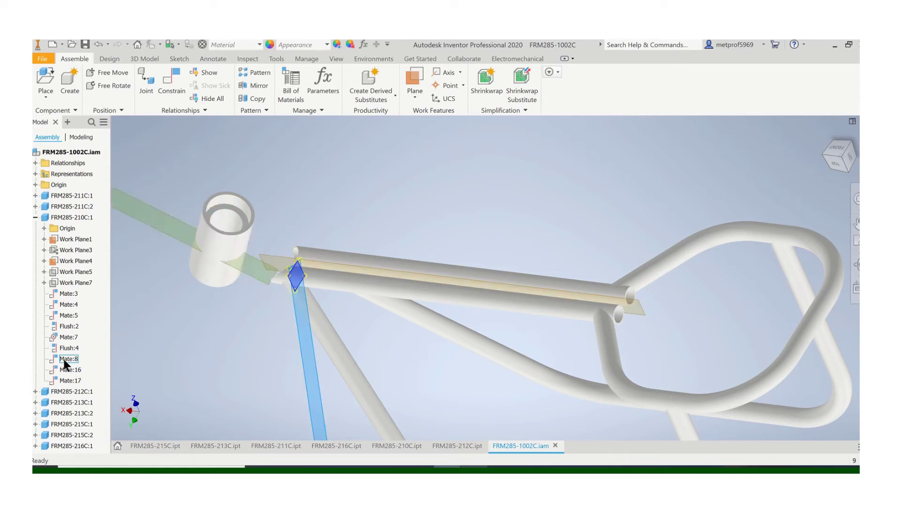
Try a mate between the bushing and the teardrop tube end, then cancel it
left_click(180, 77)
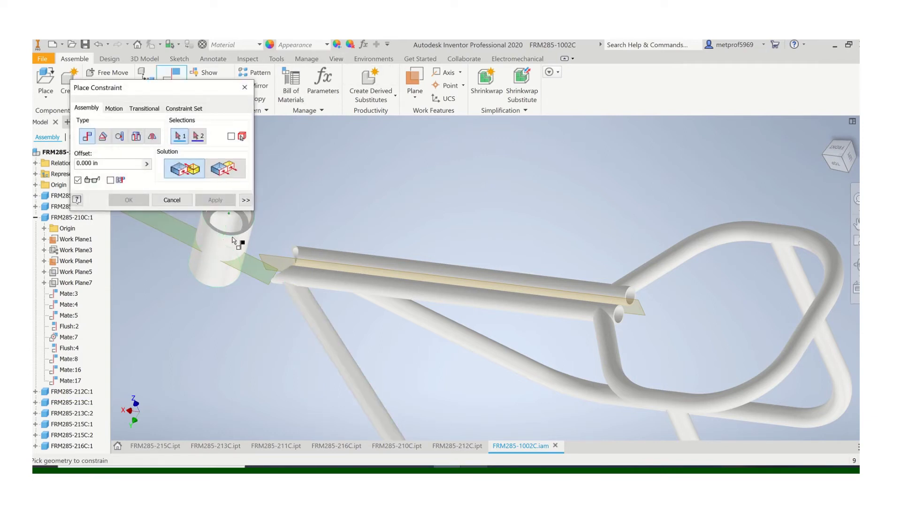
left_click(234, 240)
scroll(328, 259, "up", 5)
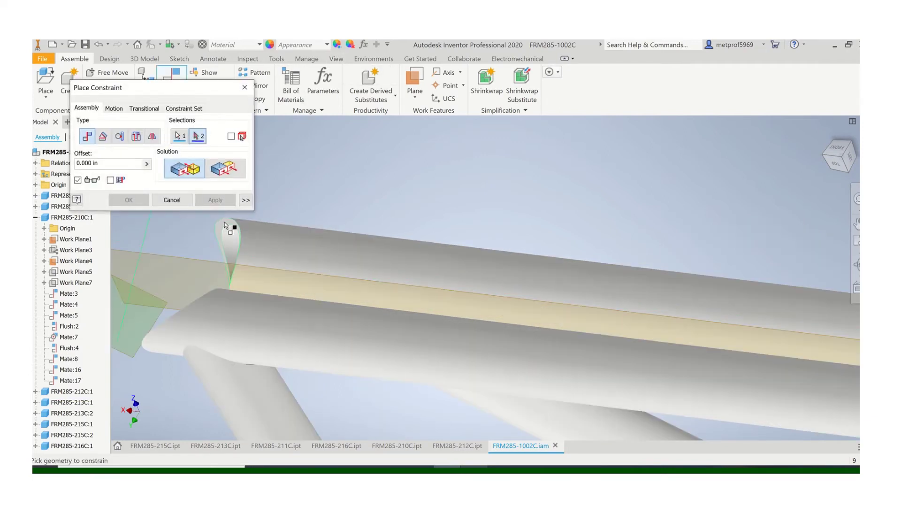
left_click(224, 222)
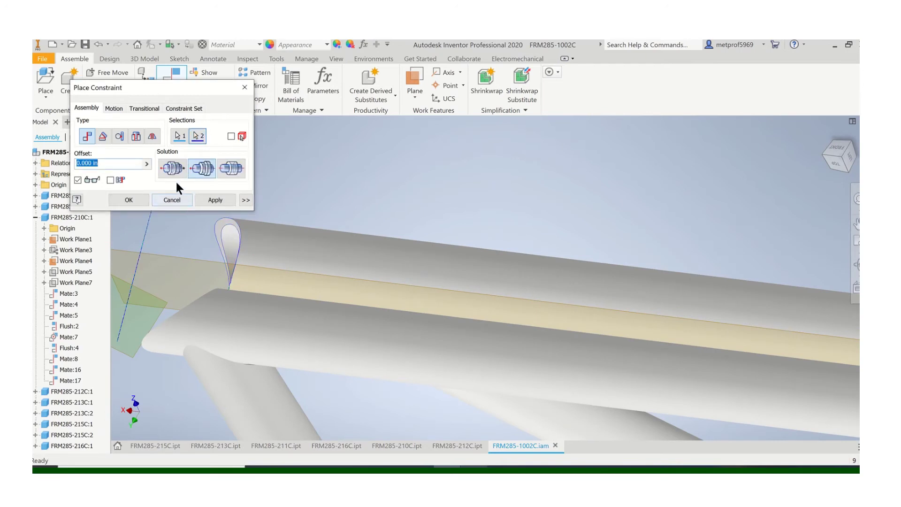
left_click(184, 198)
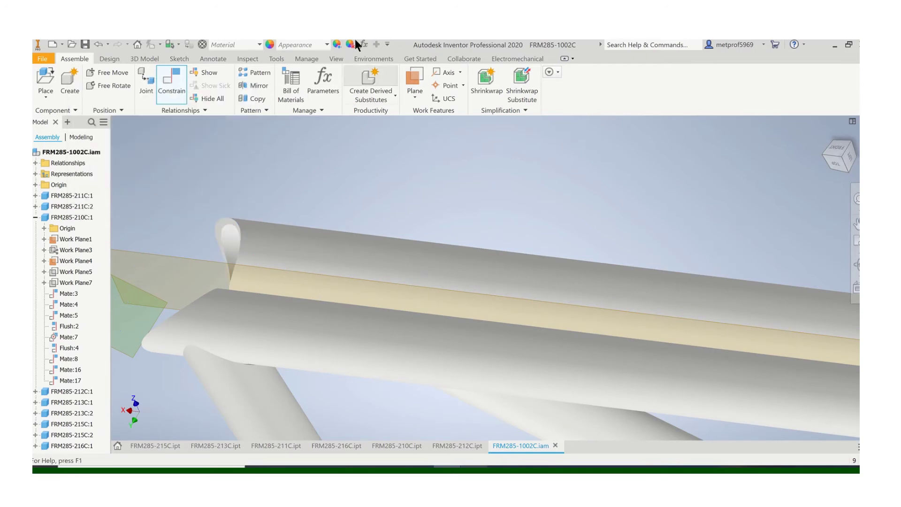
mouse_move(362, 47)
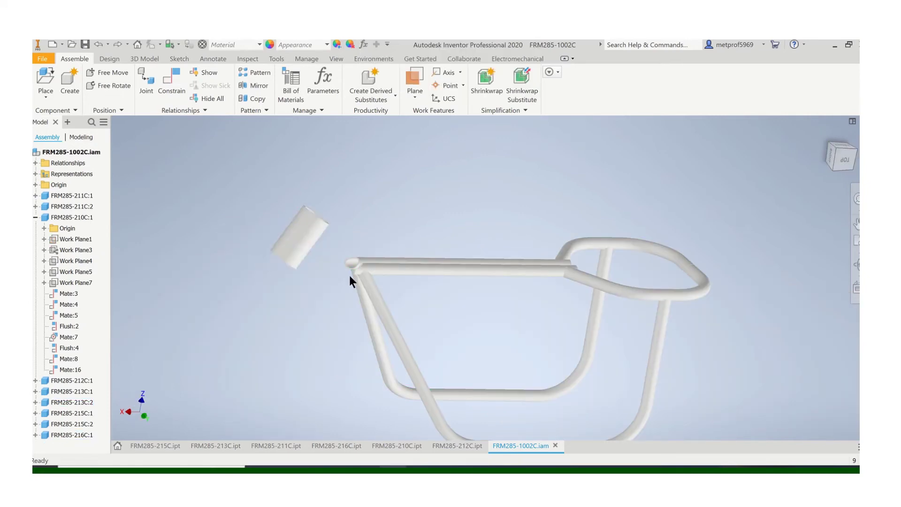
scroll(348, 277, "down", 3)
middle_click_drag(319, 257, 322, 287)
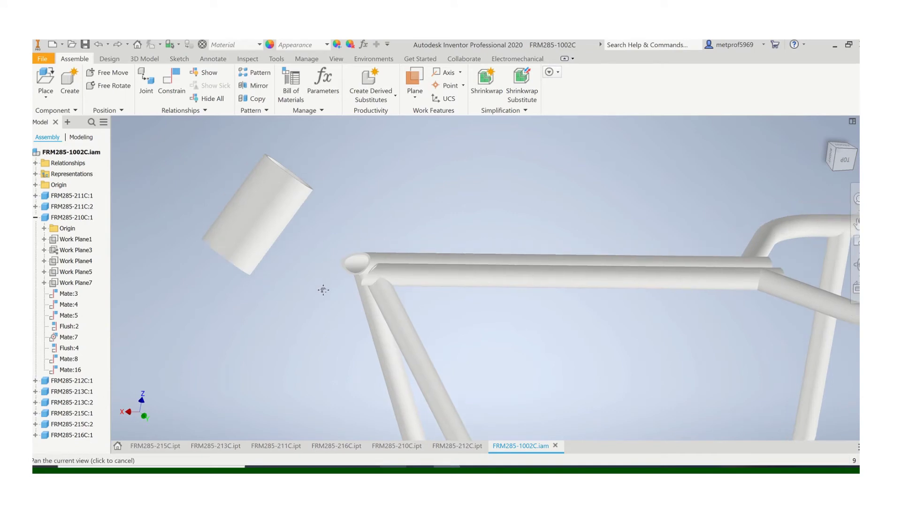
Mate the bushing's axis to the front end of the top tube
left_click(172, 76)
left_click(296, 228)
scroll(364, 278, "down", 2)
left_click(358, 272)
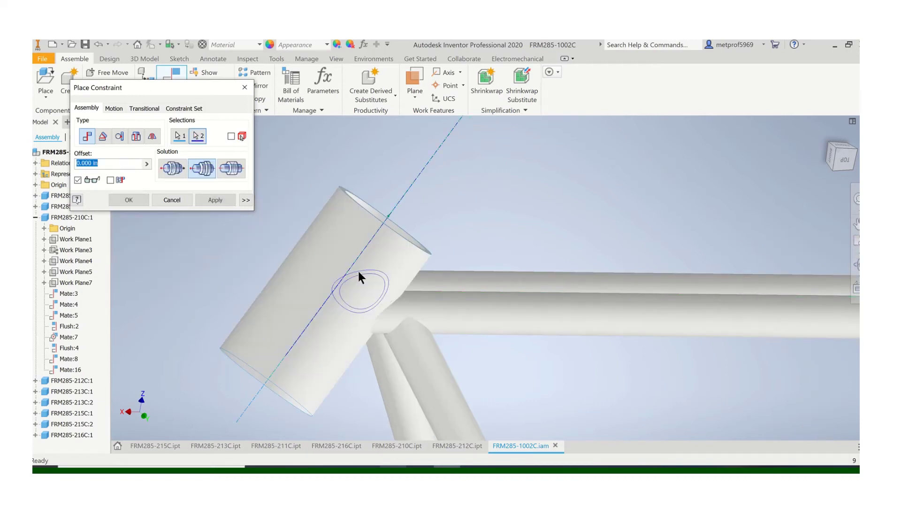
left_click(129, 200)
scroll(276, 242, "up", 5)
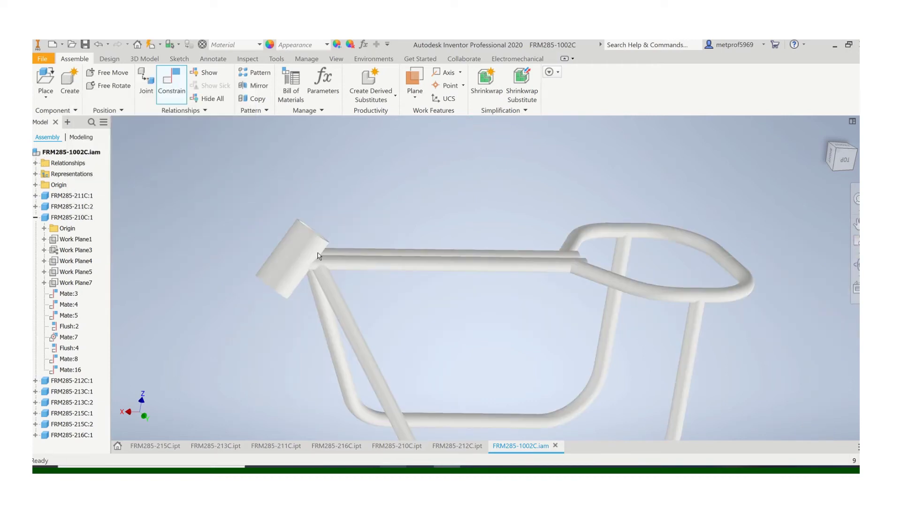
scroll(291, 249, "up", 6)
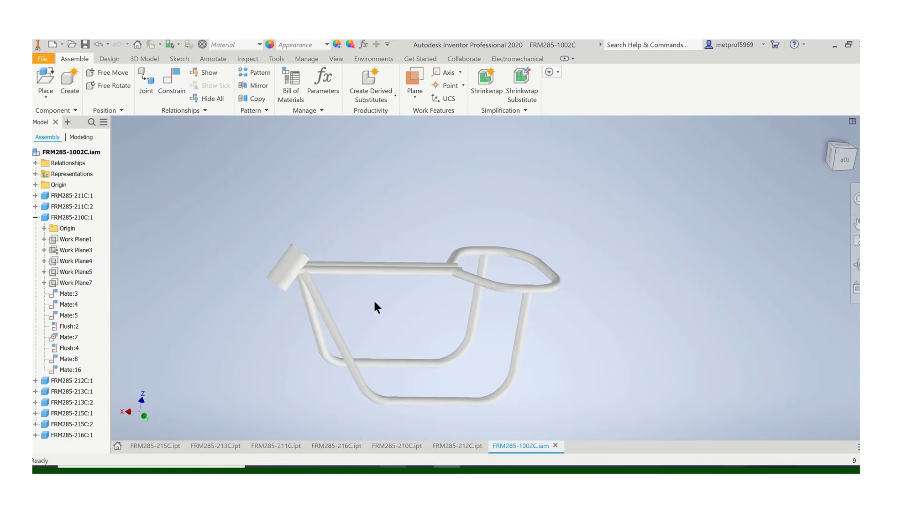
scroll(352, 298, "down", 3)
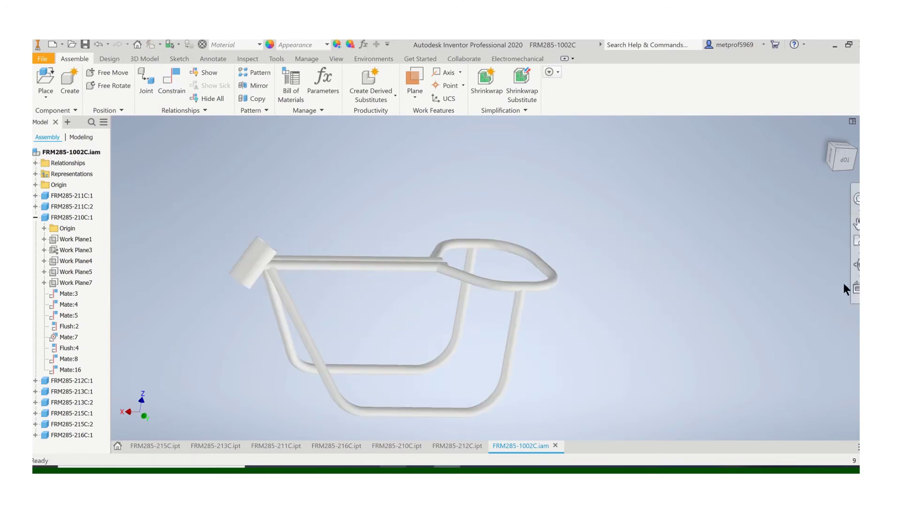
Orbit the frame to a three-quarter side view and recentre it
left_click(856, 264)
left_click_drag(464, 326, 496, 340)
key("Escape")
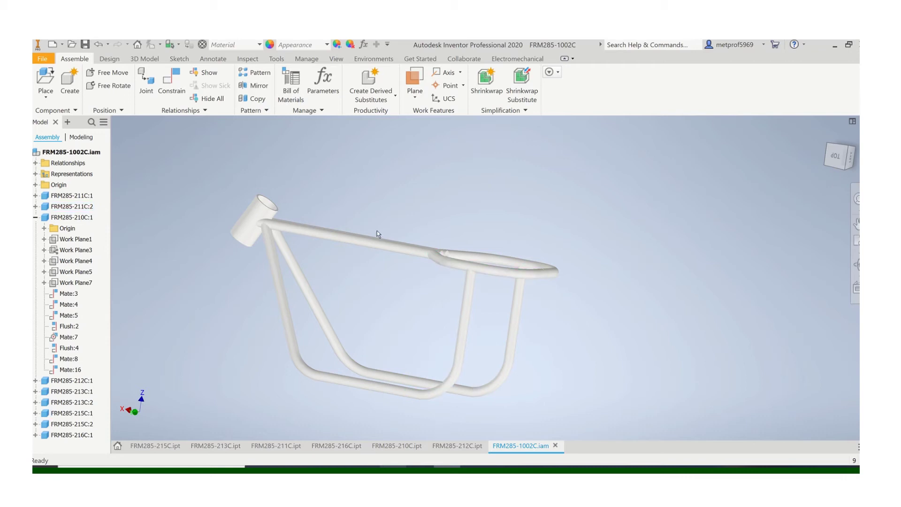
middle_click_drag(248, 266, 296, 259)
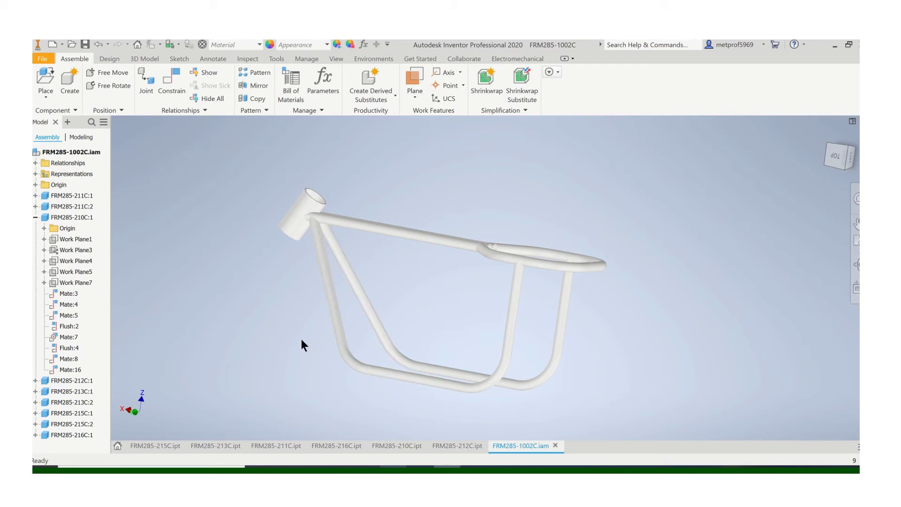
Save over FRM285-1002C.iam, confirming the replacement and saving dependents
left_click(44, 59)
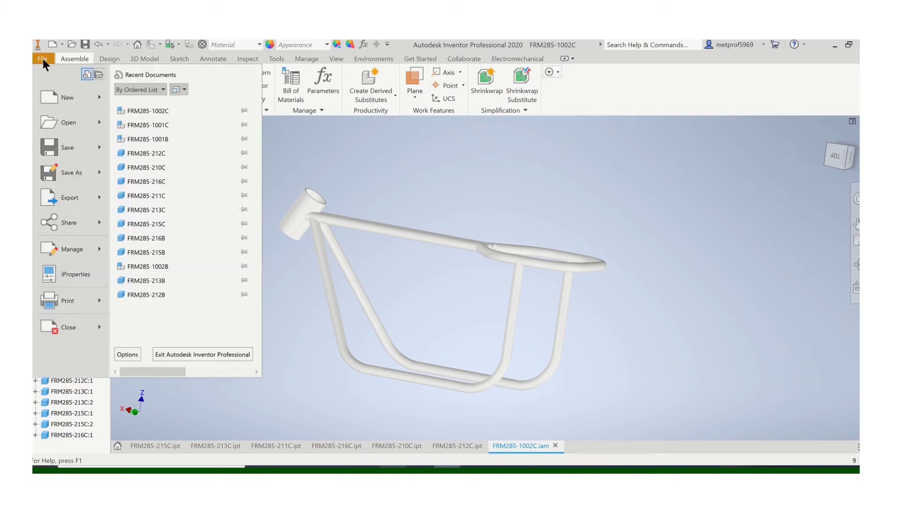
left_click(336, 284)
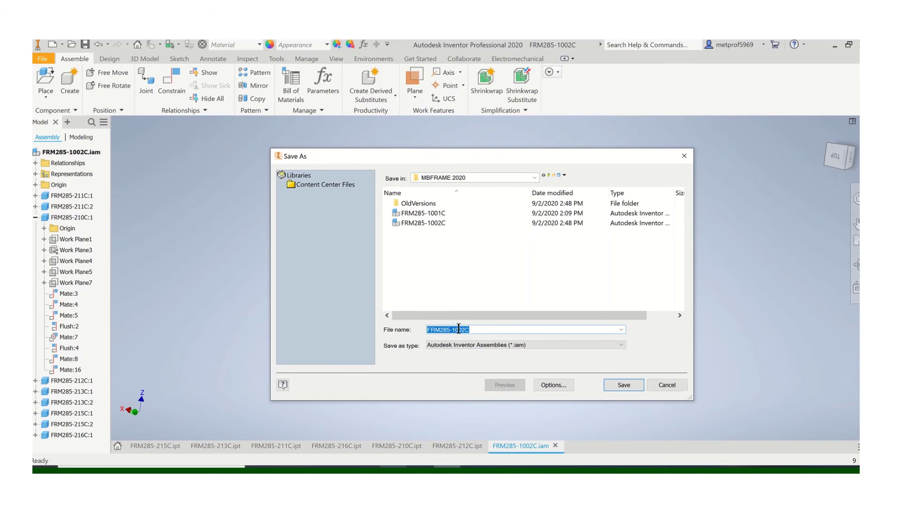
left_click(621, 381)
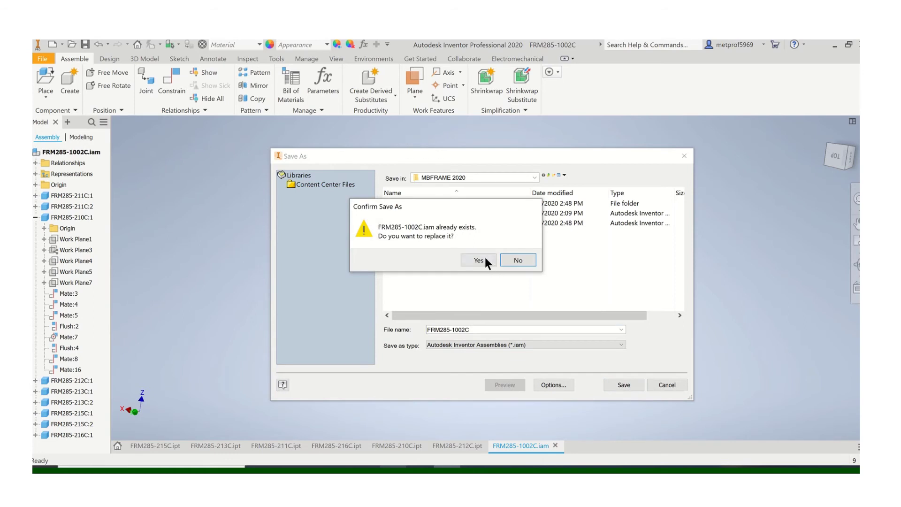
left_click(478, 260)
left_click(492, 199)
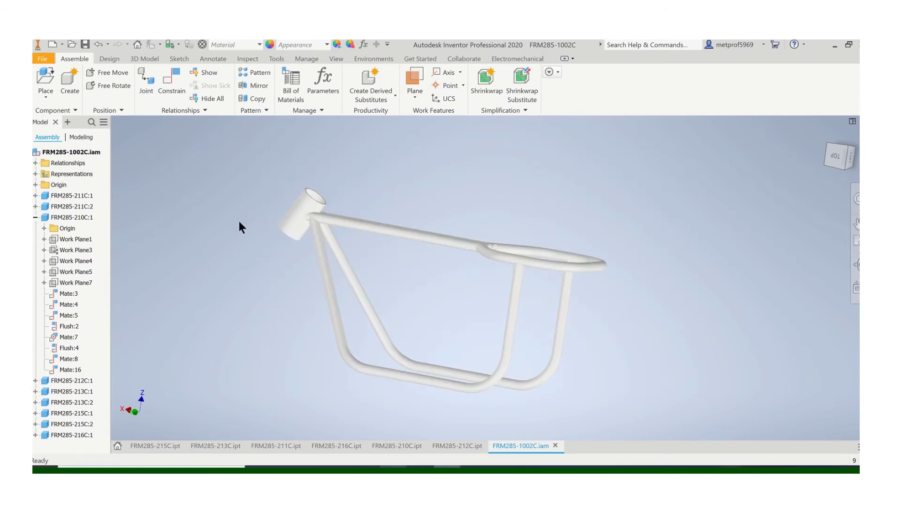
Create a new drawing from the ANSI (in).dwg template
left_click(43, 58)
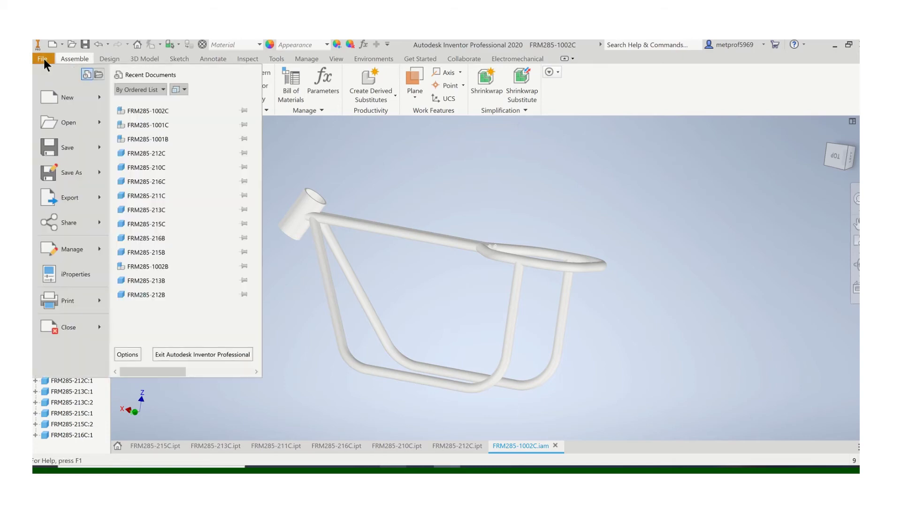
left_click(66, 102)
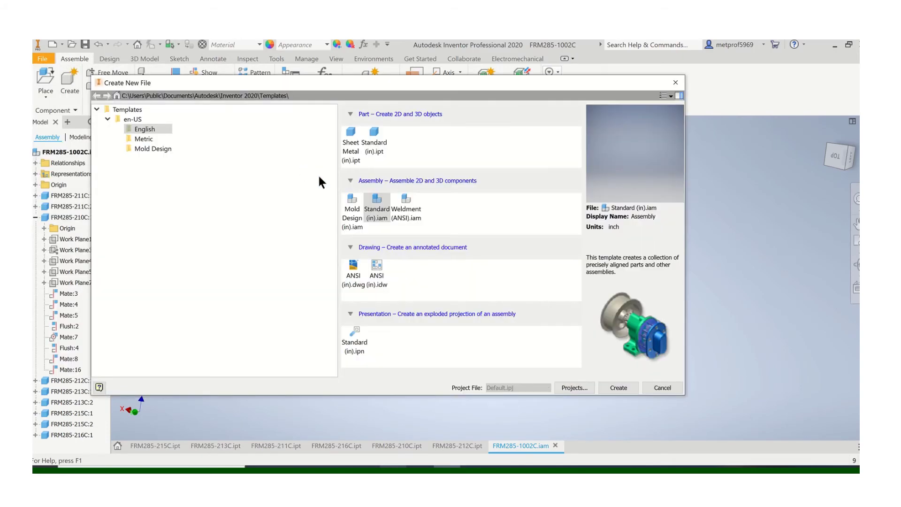
left_click(352, 265)
left_click(605, 387)
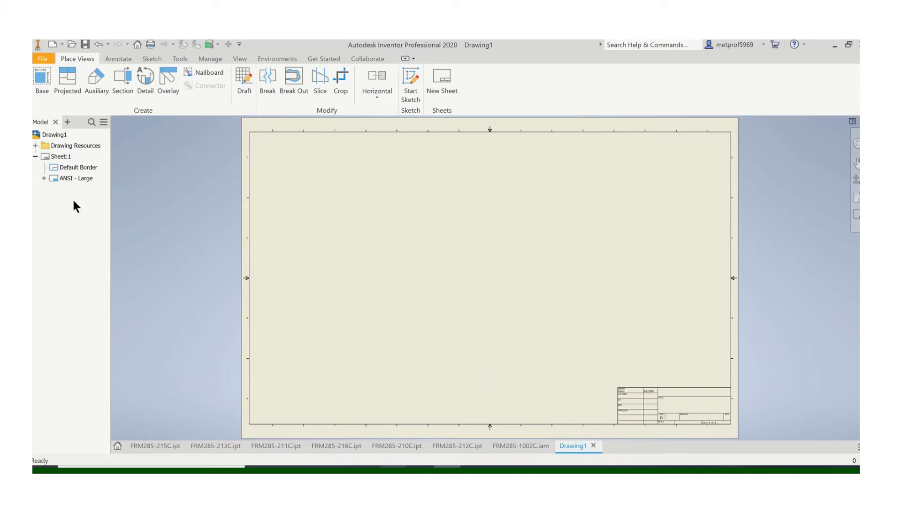
Edit Sheet:1 to change its size to B
right_click(63, 159)
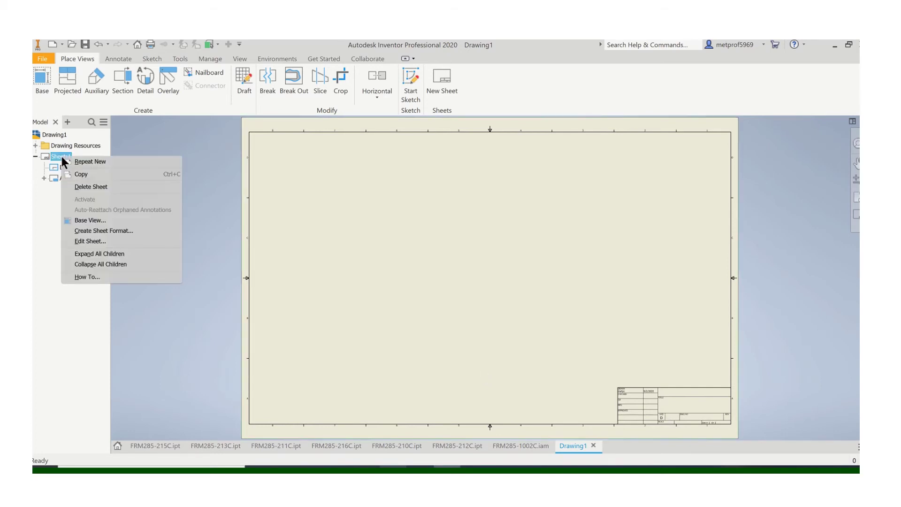
left_click(90, 243)
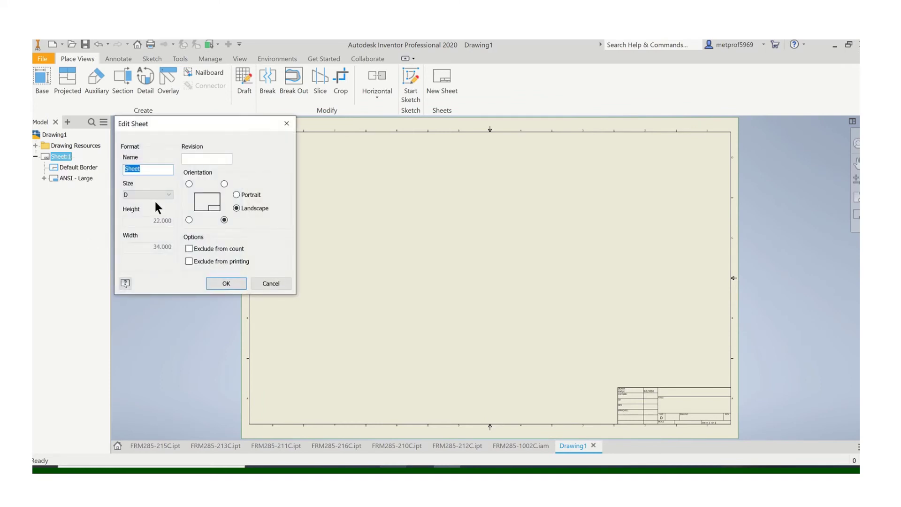
left_click(167, 194)
left_click(136, 209)
left_click(222, 282)
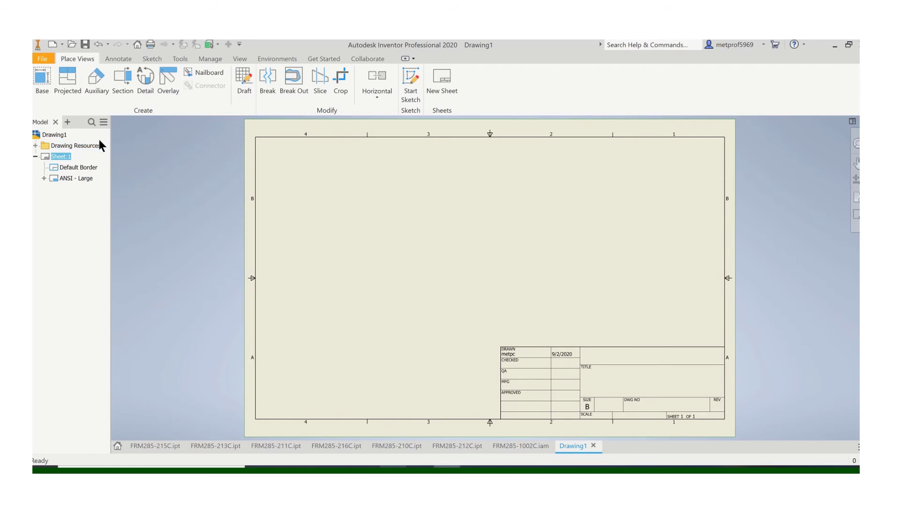
Start a base view of FRM285-1002C.iam and free-orbit the frame to a custom tilted orientation
left_click(46, 78)
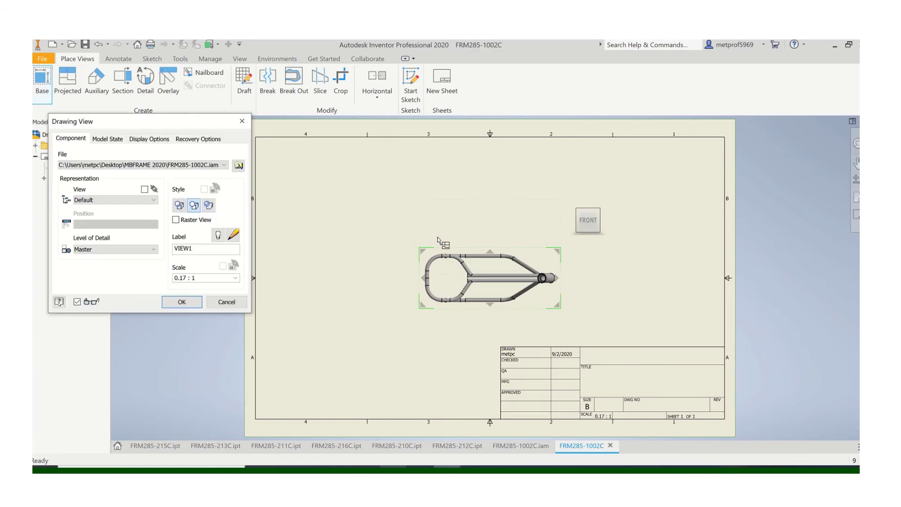
left_click(608, 233)
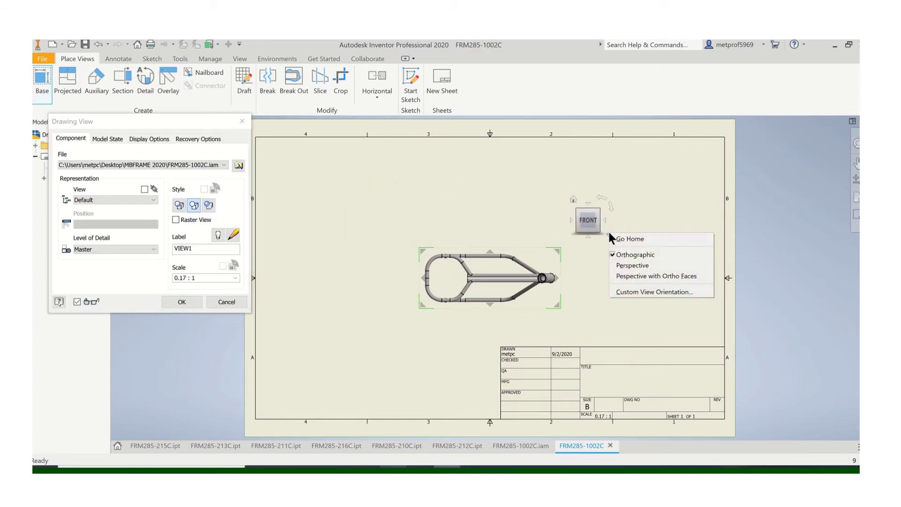
left_click(521, 217)
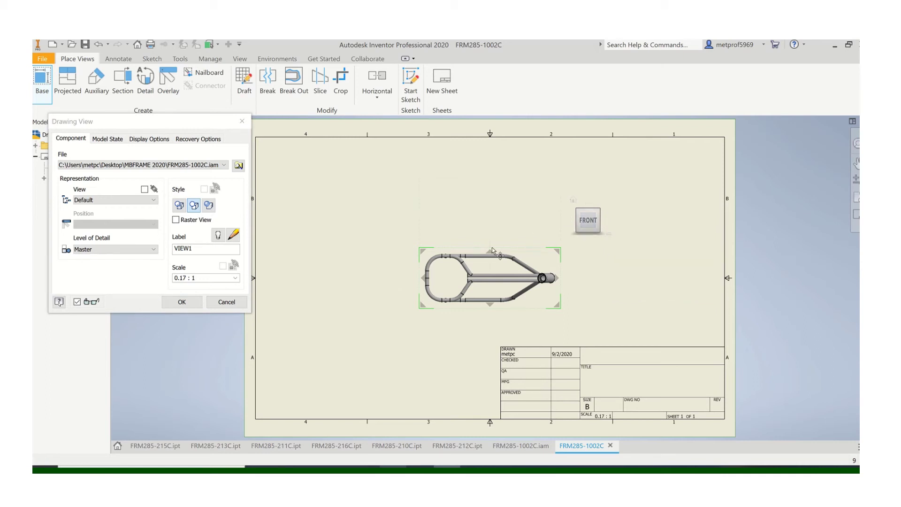
left_click(609, 234)
left_click(650, 294)
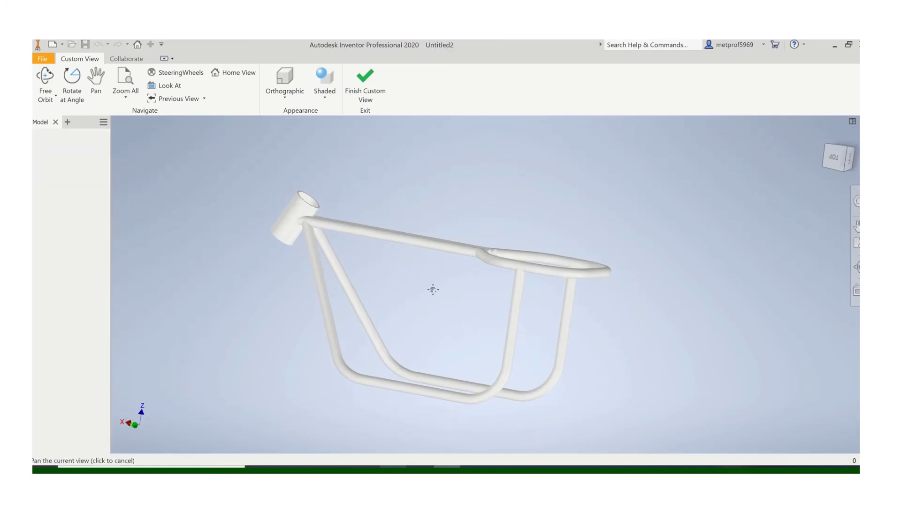
middle_click_drag(428, 287, 318, 287, "shift")
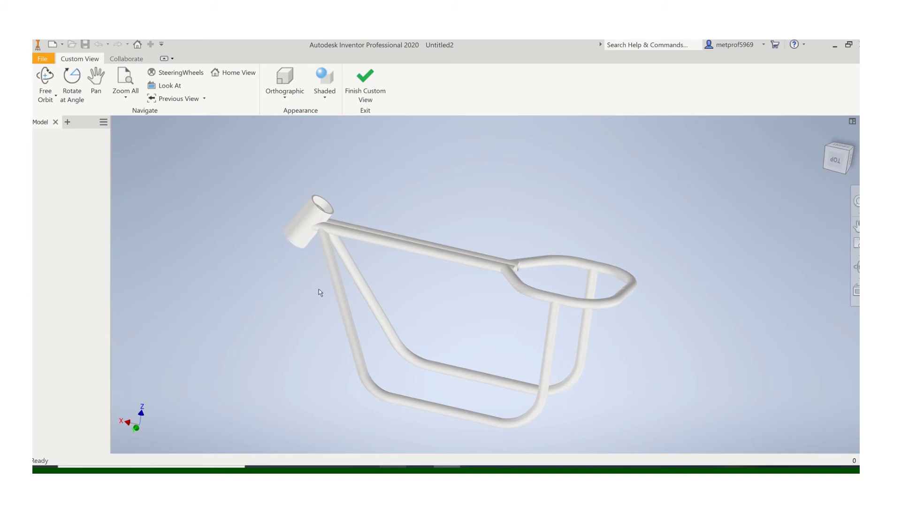
left_click(355, 84)
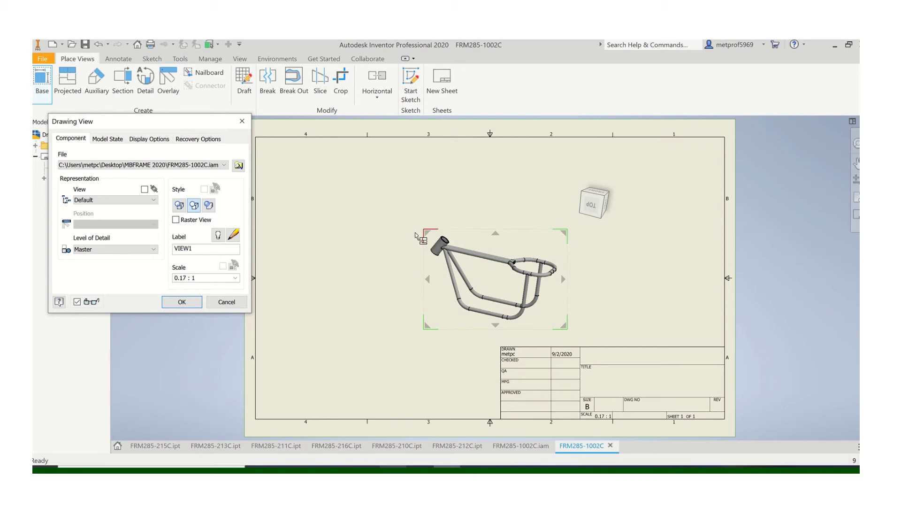
Set the frame view's scale to 1/3 and position it in the sheet's upper left
left_click_drag(415, 236, 334, 246)
left_click(235, 278)
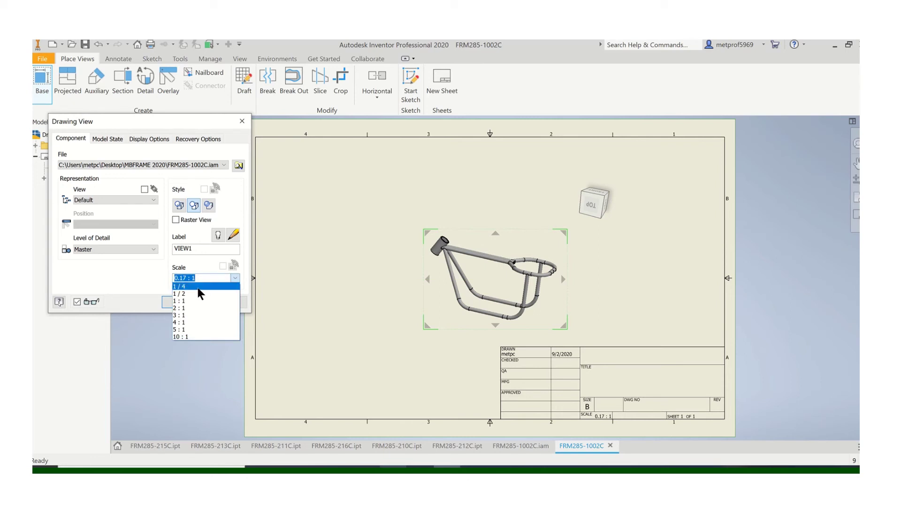
left_click(197, 287)
left_click(235, 277)
left_click(195, 291)
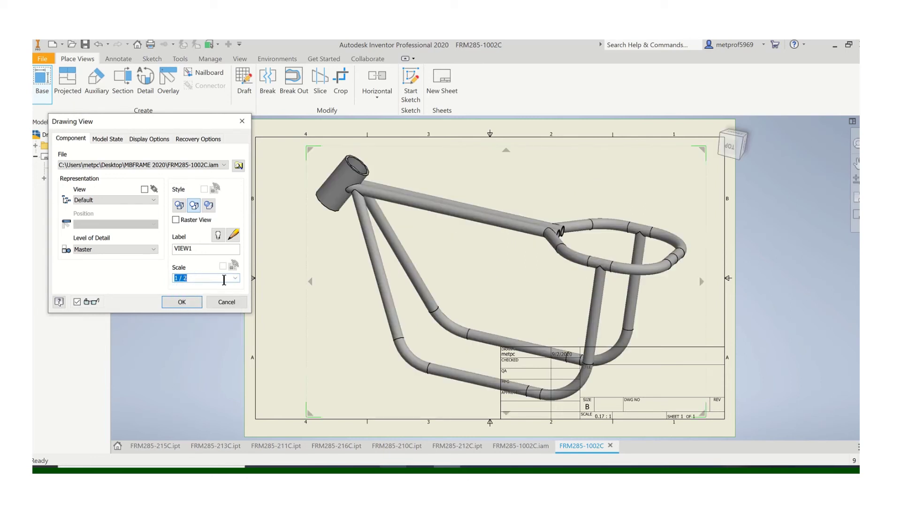
left_click_drag(197, 281, 185, 281)
type("3")
left_click(182, 301)
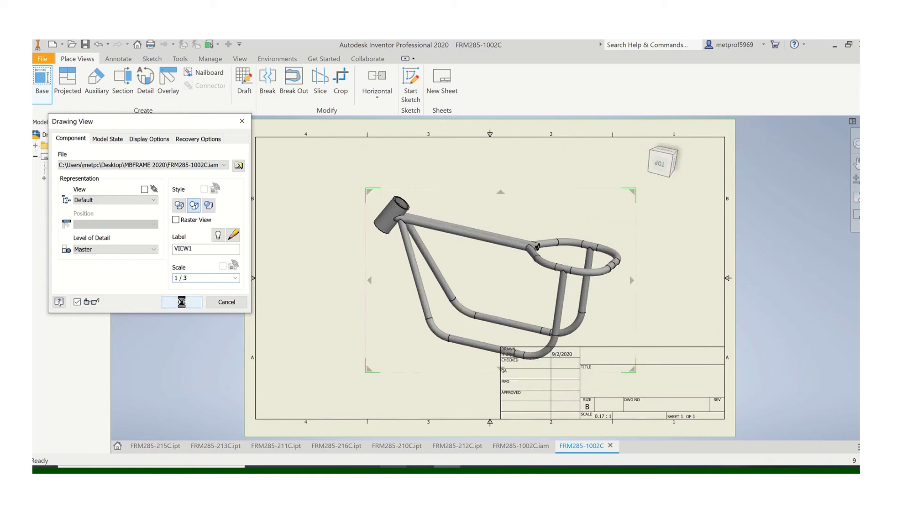
mouse_move(370, 187)
left_mouse_down()
mouse_move(281, 164)
mouse_move(278, 148)
left_mouse_up()
left_click(397, 347)
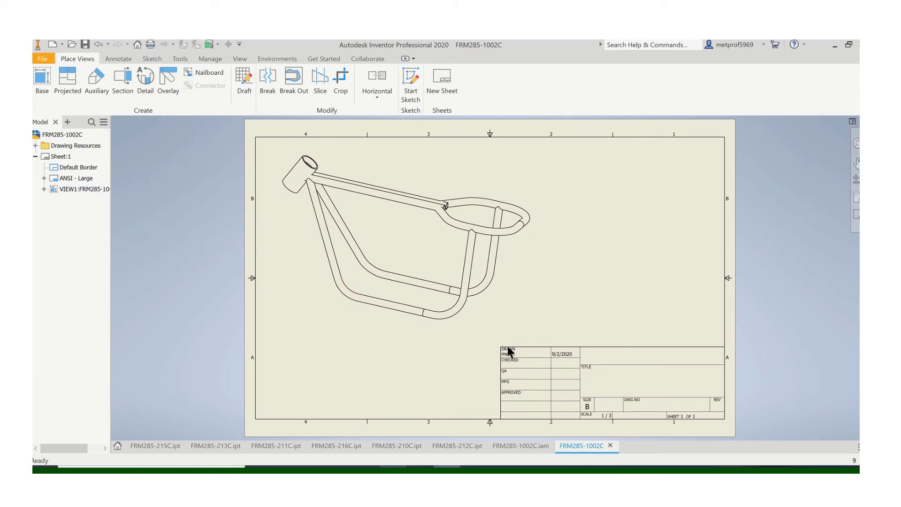
Place balloon 1 on the rear tube, accepting the default BOM settings
left_click(113, 56)
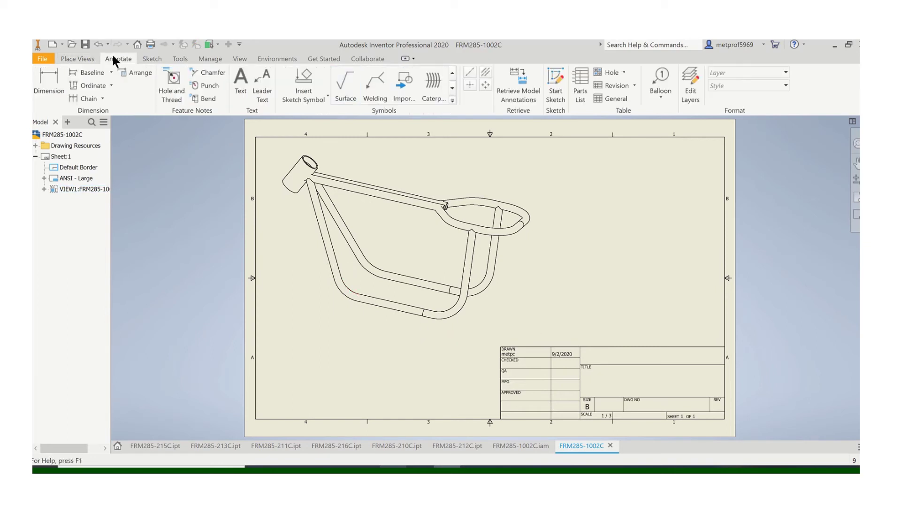
left_click(659, 85)
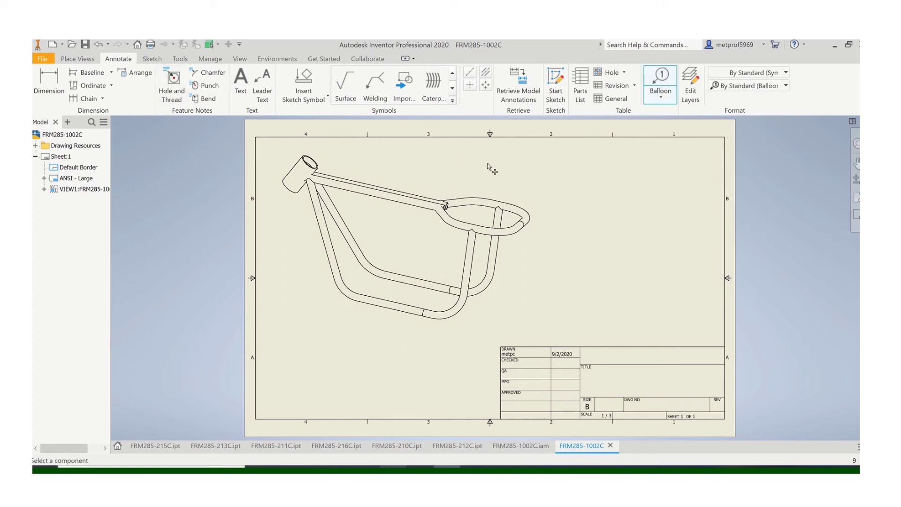
left_click(480, 200)
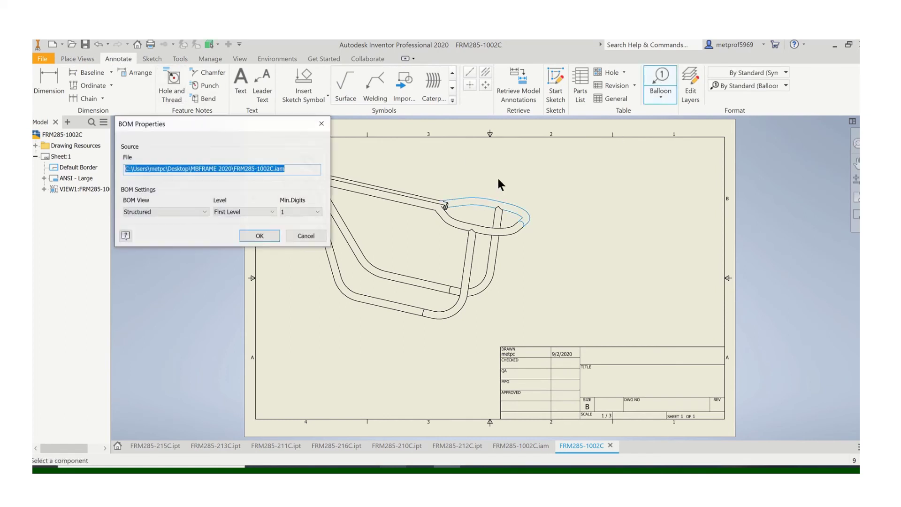
left_click(273, 236)
left_click(243, 223)
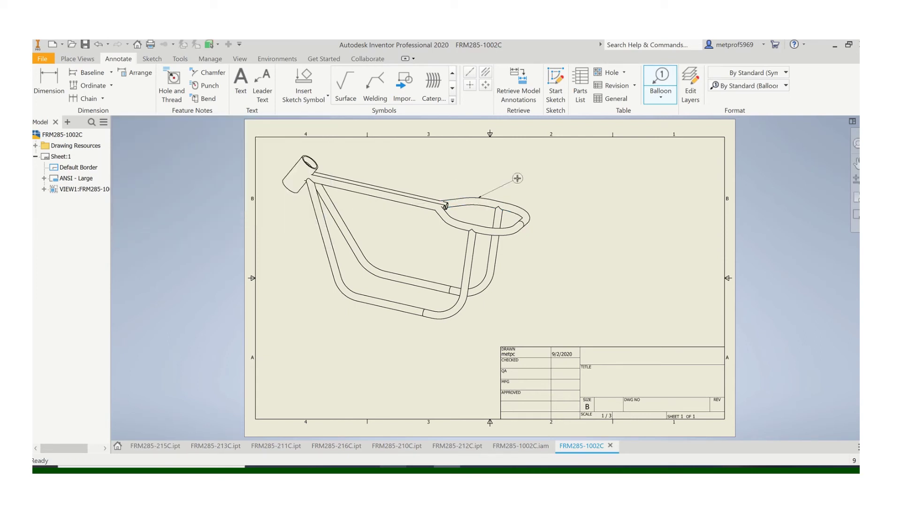
right_click(514, 176)
left_click(562, 178)
Add balloons 2 and 3 on the top tubes, then end ballooning
left_click(361, 182)
right_click(386, 155)
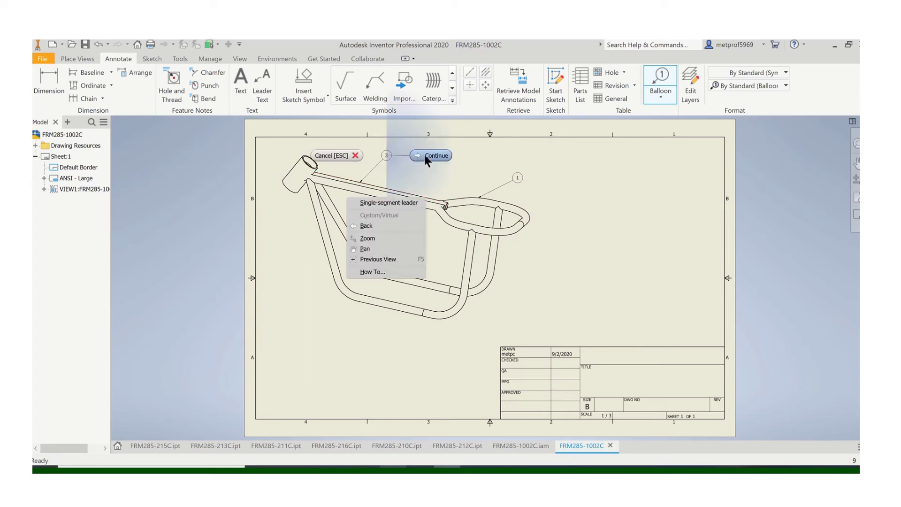
left_click(446, 156)
left_click(370, 196)
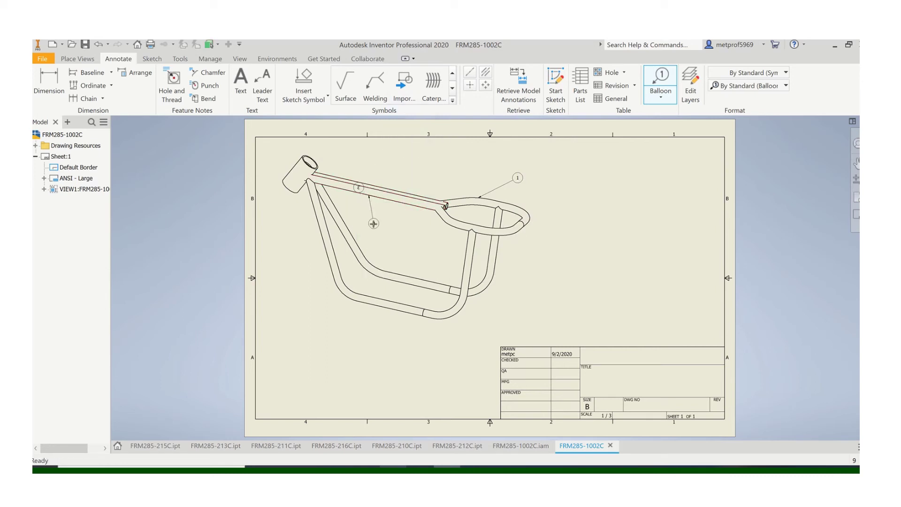
right_click(373, 223)
left_click(422, 223)
right_click(492, 261)
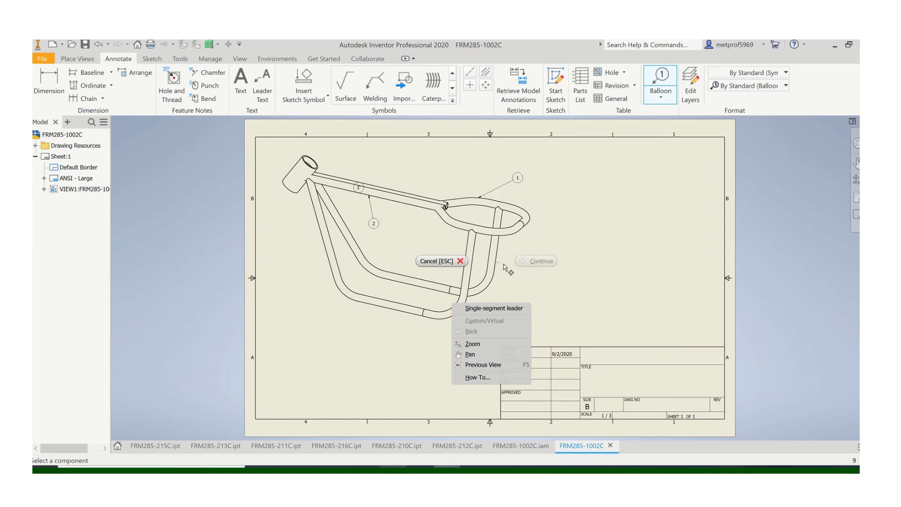
left_click(497, 262)
key("Escape")
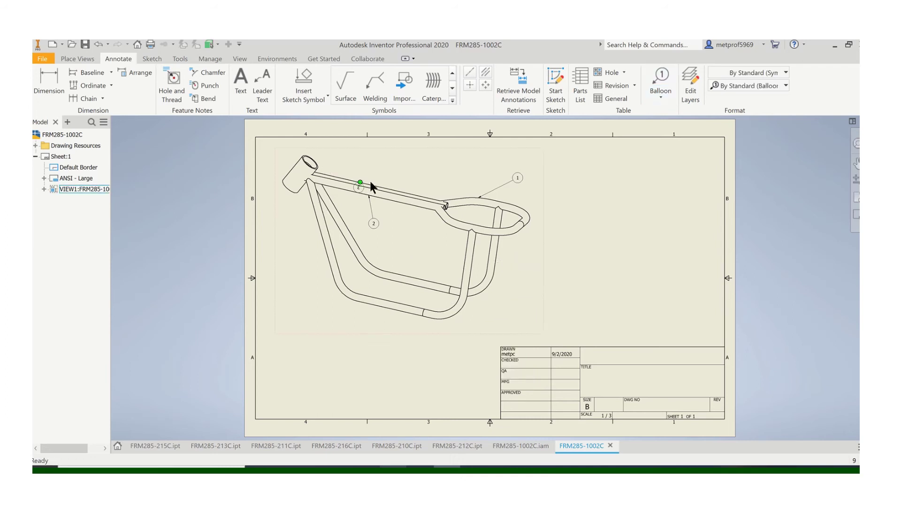
Move balloon 3 above the top tube and reposition balloon 2 so they don't overlap
left_click(362, 186)
scroll(352, 188, "up", 6)
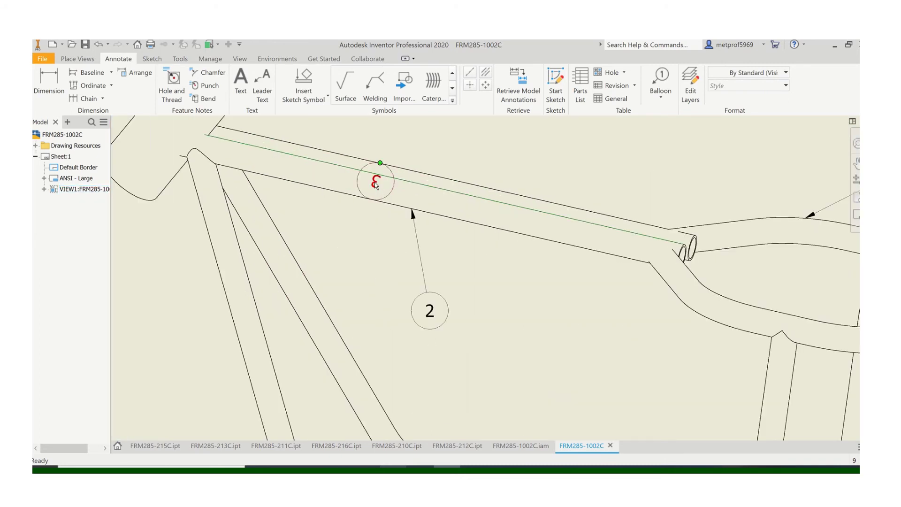
left_click(398, 149)
mouse_move(378, 164)
left_mouse_down()
mouse_move(463, 119)
mouse_move(493, 121)
left_mouse_up()
scroll(505, 161, "down", 5)
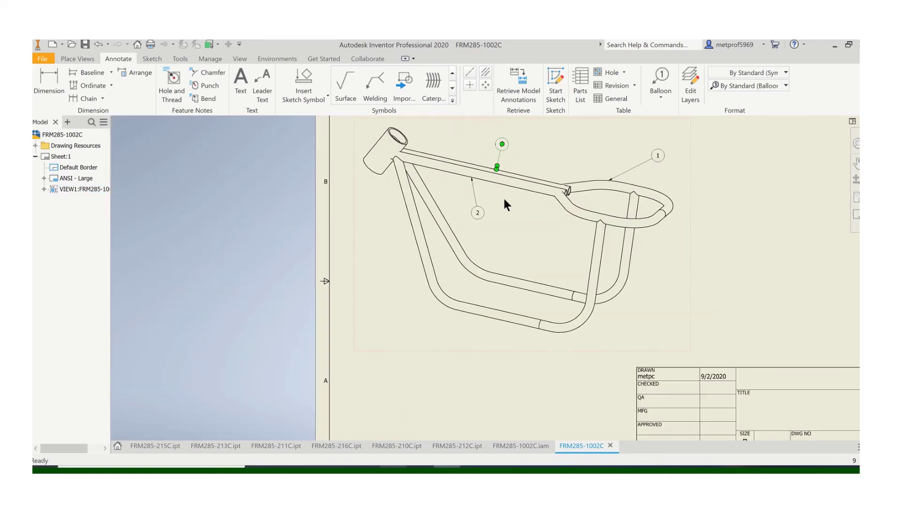
left_click(508, 180)
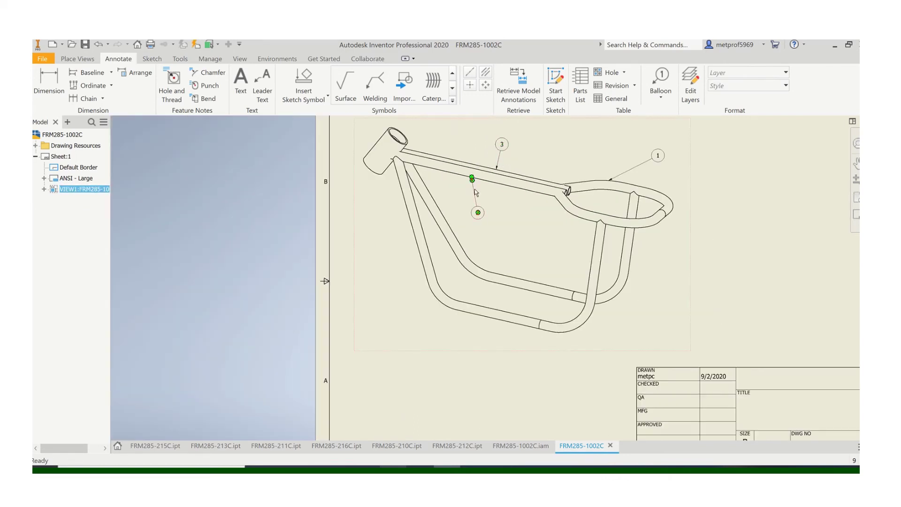
left_click(471, 175)
left_click(488, 187)
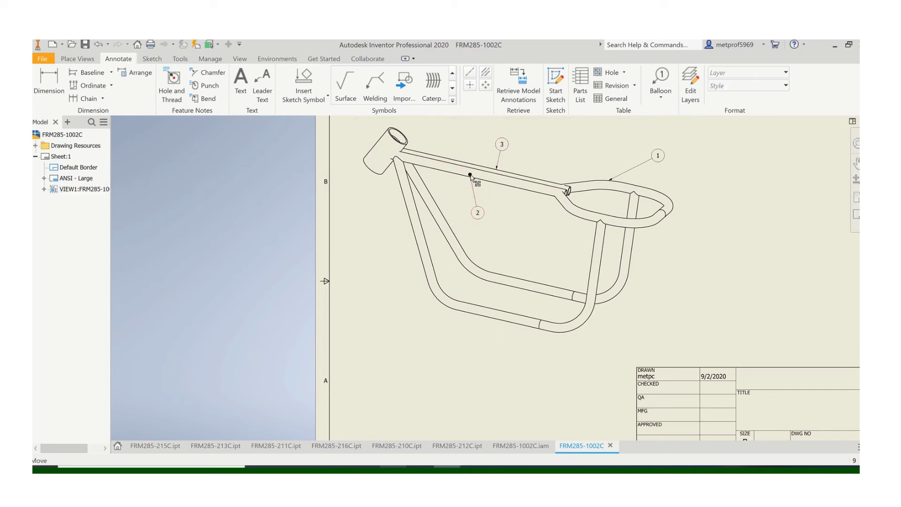
left_click(470, 175)
left_click(572, 225)
scroll(619, 220, "down", 3)
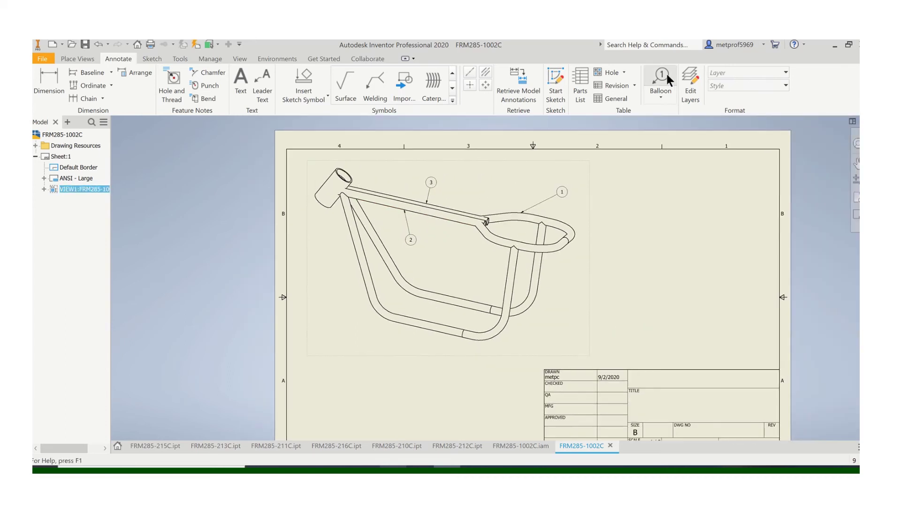
Add balloons to the two lower tubes, including balloon 4
left_click(662, 78)
left_click(539, 280)
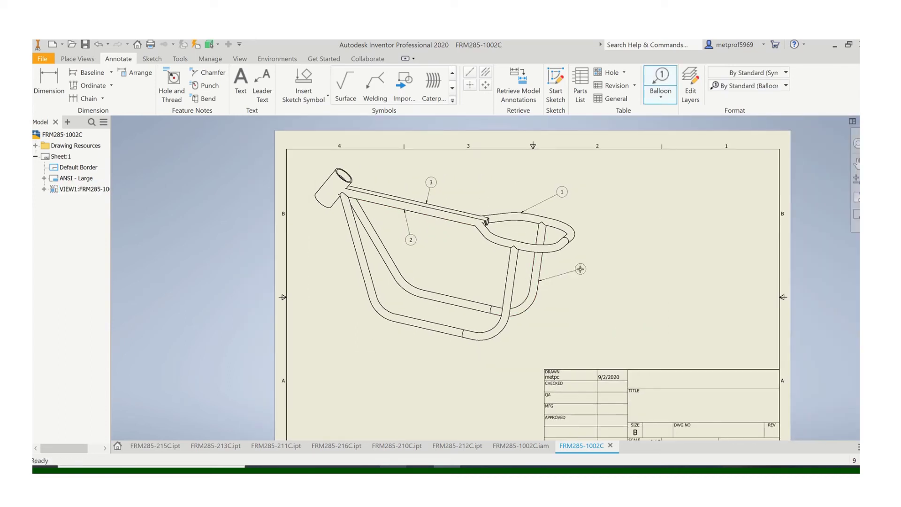
left_click(581, 270)
right_click(580, 271)
left_click(632, 267)
left_click(392, 321)
left_click(345, 338)
right_click(345, 338)
left_click(393, 339)
Place balloon 6 beside the head tube and finish ballooning
left_click(322, 183)
left_click(308, 168)
right_click(308, 168)
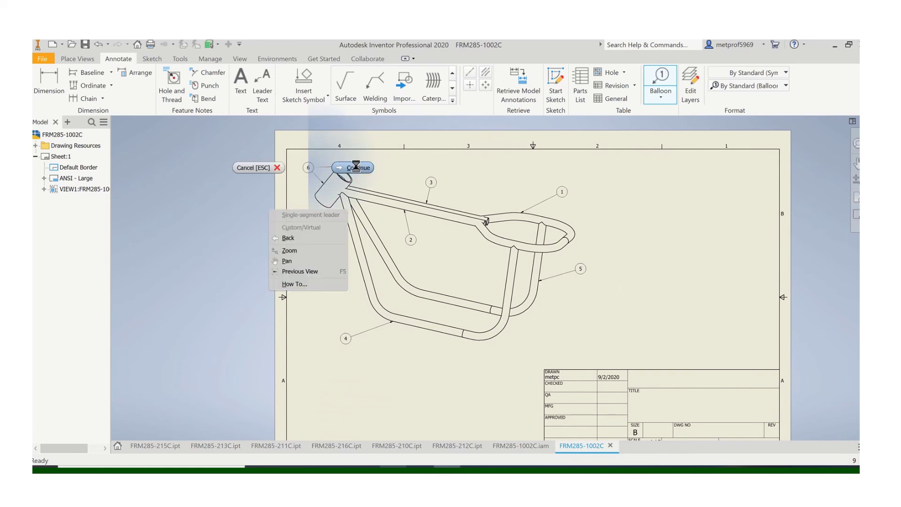
left_click(355, 167)
left_click(430, 182)
key("Escape")
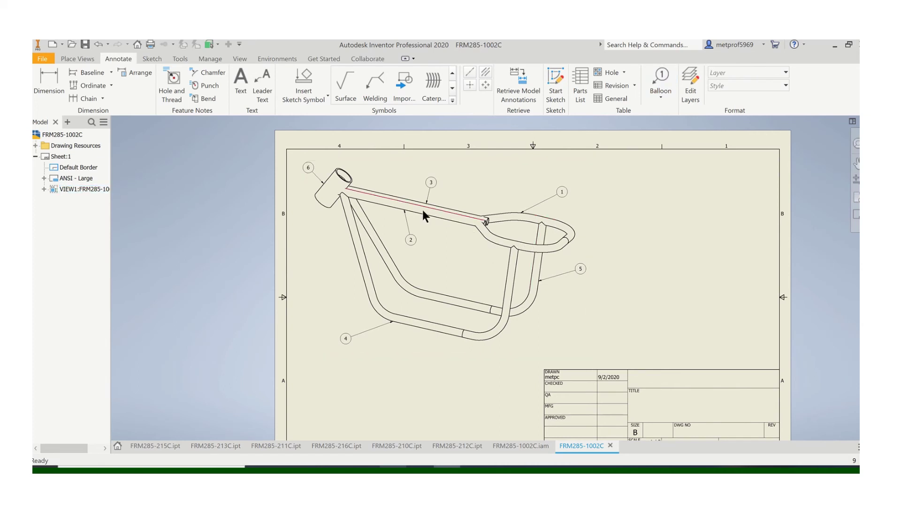
Check the leaders of balloons 2 and 4 and recenter the sheet
left_click(410, 237)
left_click(347, 339)
key("Escape")
scroll(565, 308, "up", 1)
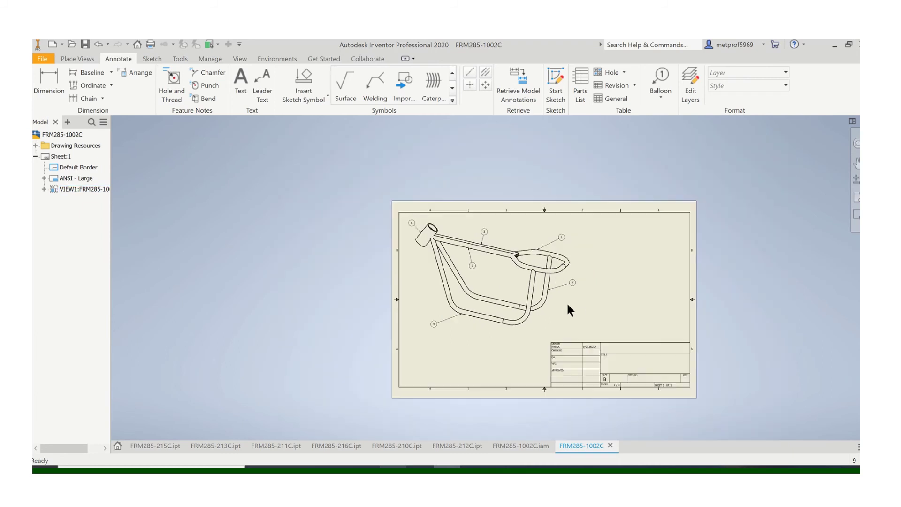
scroll(422, 286, "down", 4)
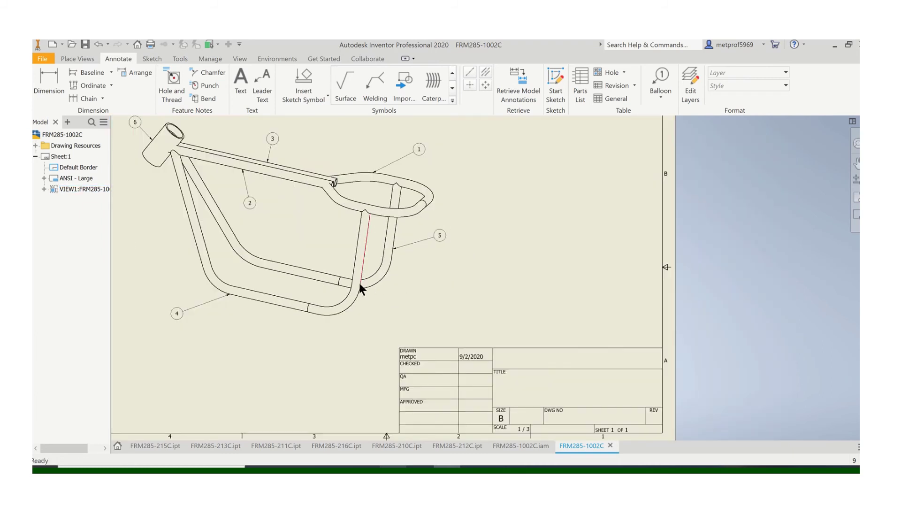
scroll(446, 264, "up", 3)
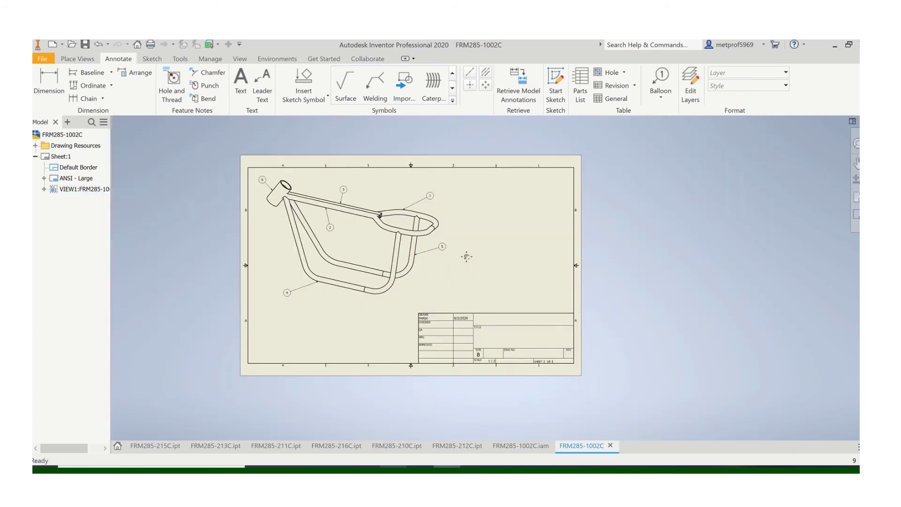
middle_click_drag(466, 257, 458, 245)
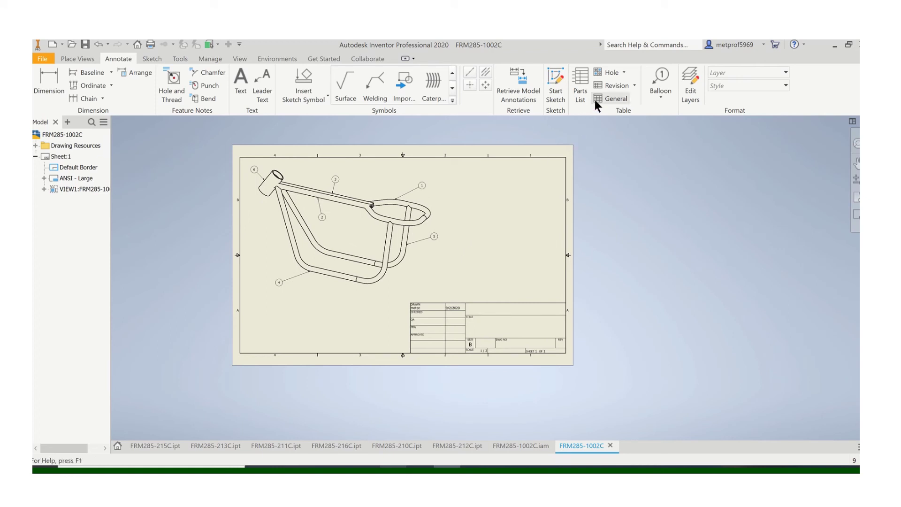
Insert a parts list sourced from the frame view, placed just above the title block
left_click(581, 81)
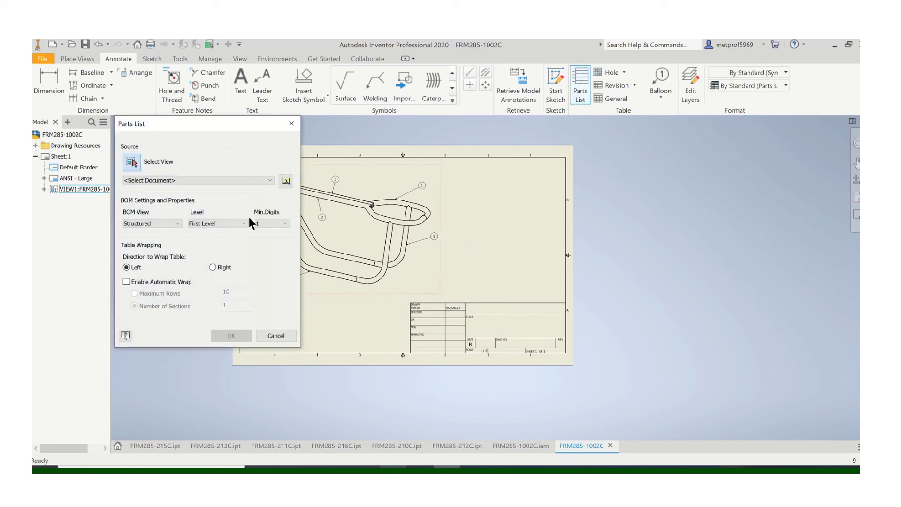
left_click(409, 267)
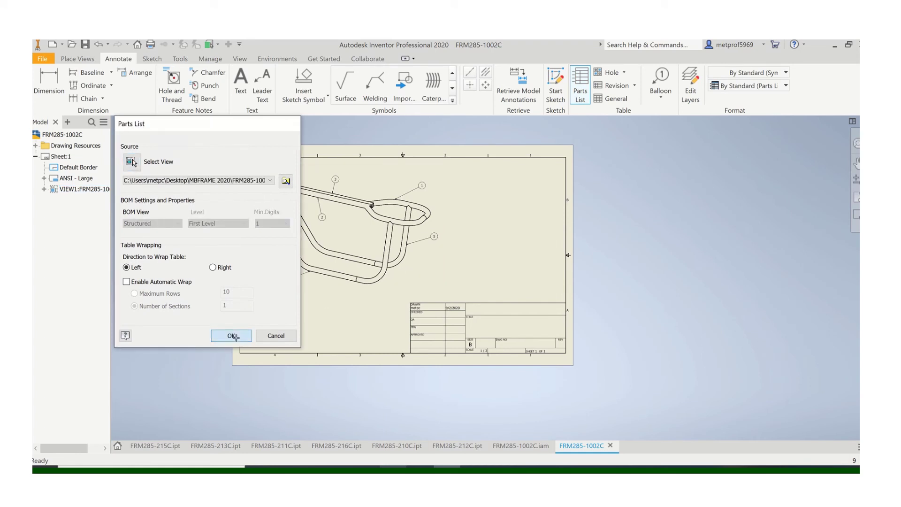
left_click(235, 336)
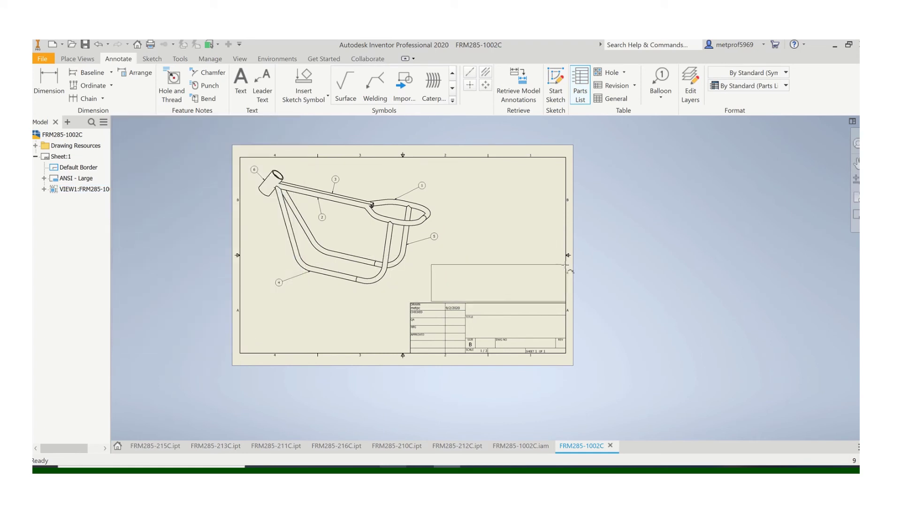
left_click(446, 298)
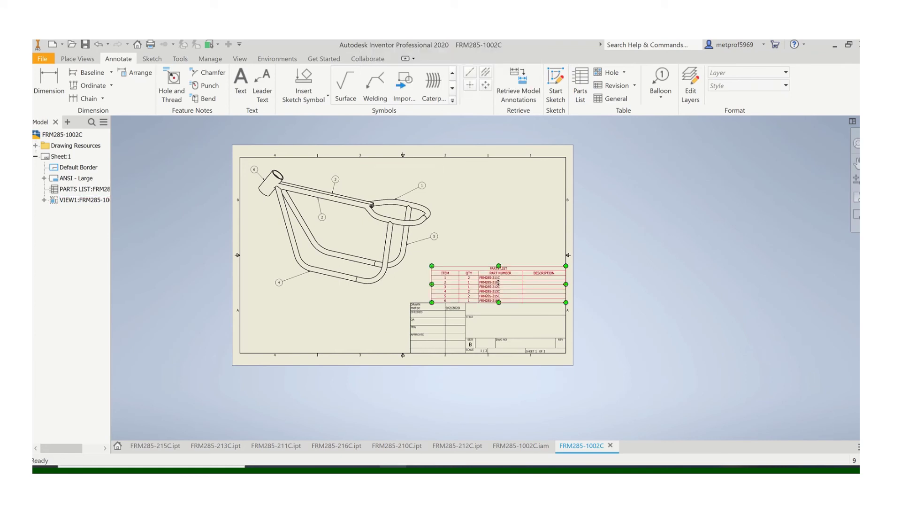
scroll(498, 282, "up", 3)
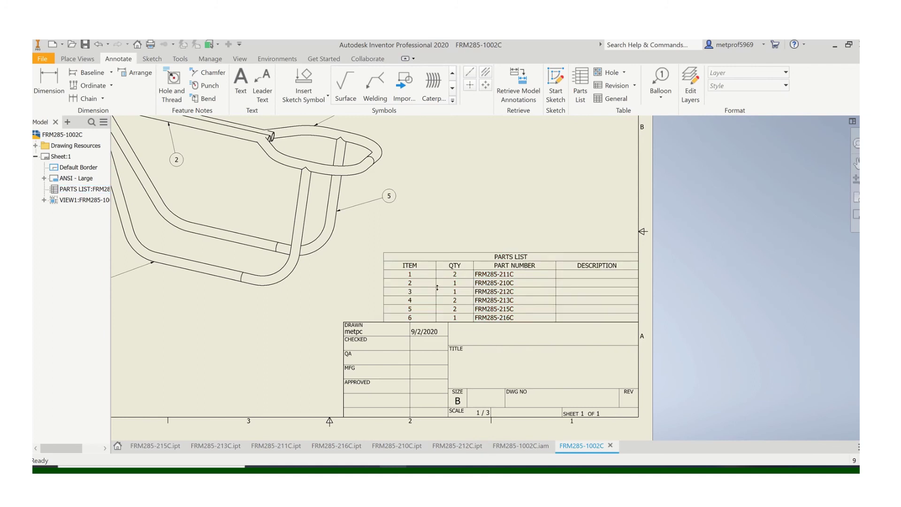
scroll(432, 290, "down", 3)
scroll(474, 283, "up", 4)
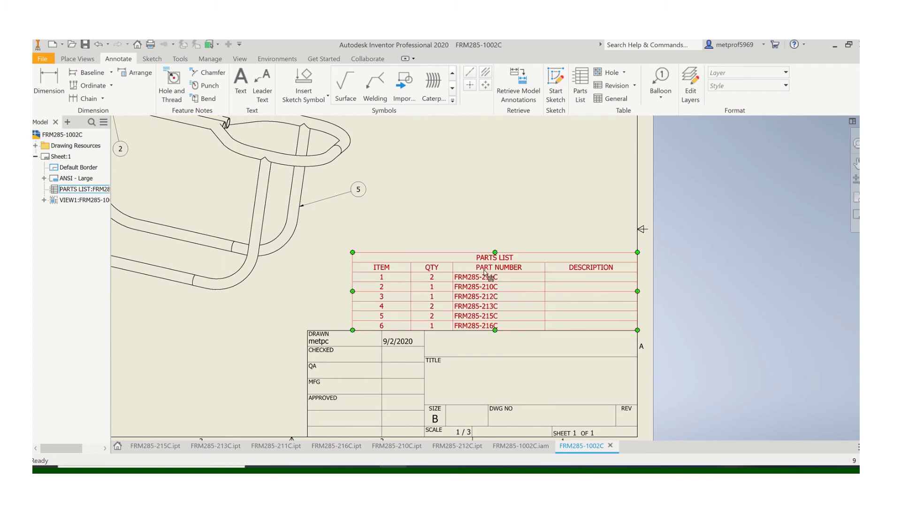
Enter SEAT FRAME as item 1's description in the parts list
double_click(562, 274)
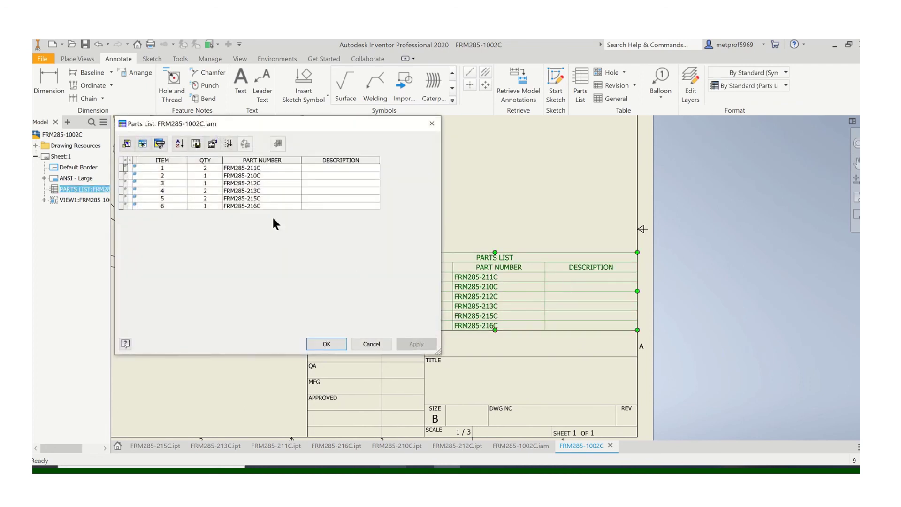
left_click(313, 168)
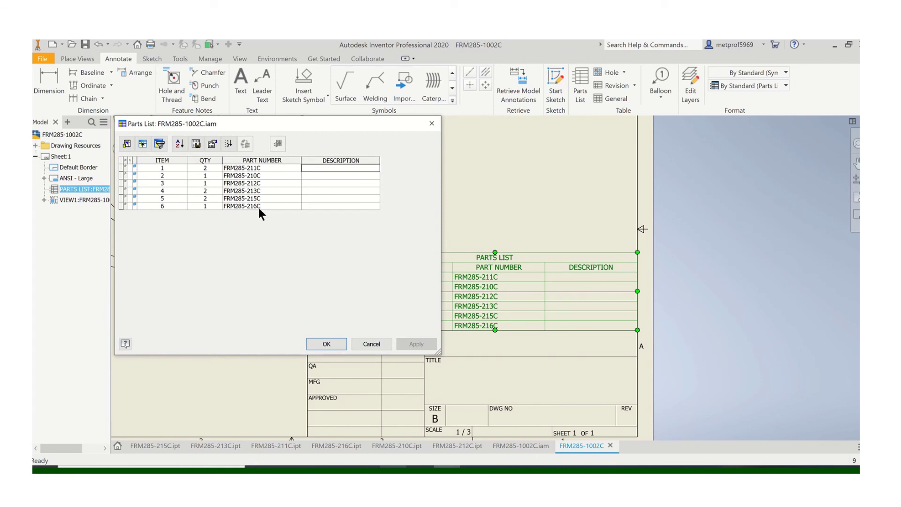
key("F2")
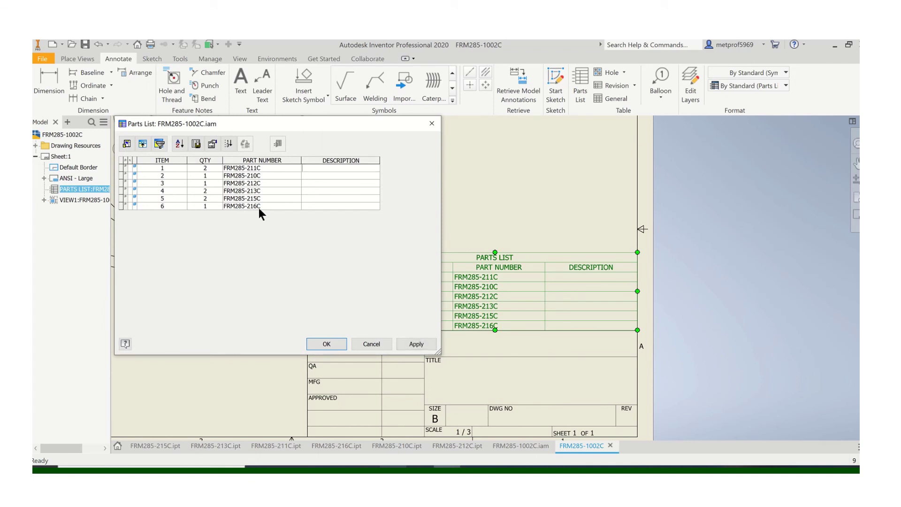
type("SEAT FRAME")
key("BackSpace")
key("BackSpace")
type("ME")
key("Return")
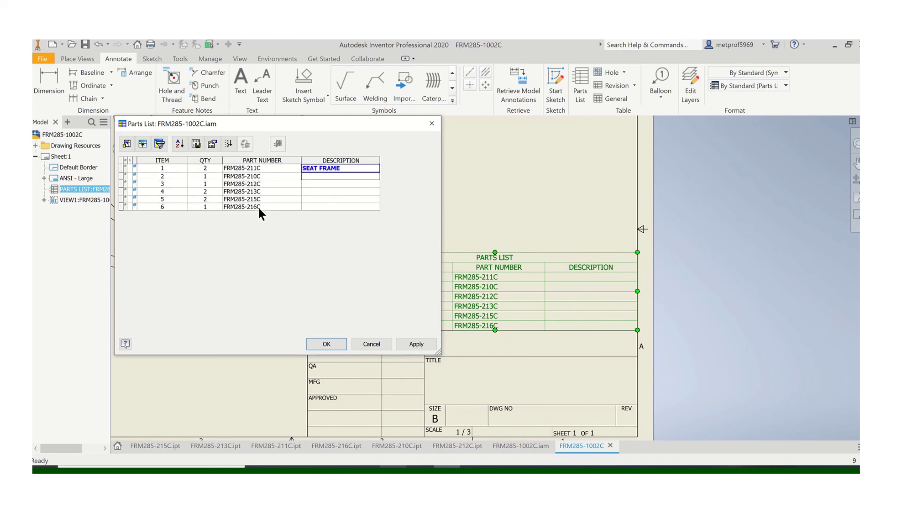
Enter LEFT BACKBONE as item 2's description and apply the changes
type("LEFT")
type(" BACKRES")
key("BackSpace")
key("BackSpace")
key("BackSpace")
key("BackSpace")
type("I")
type("BONE")
key("Return")
key("Down")
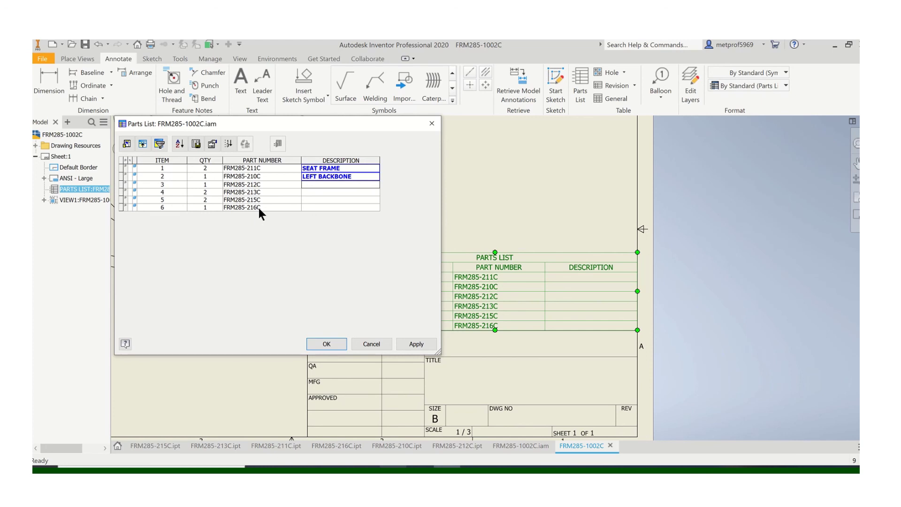
left_click(334, 342)
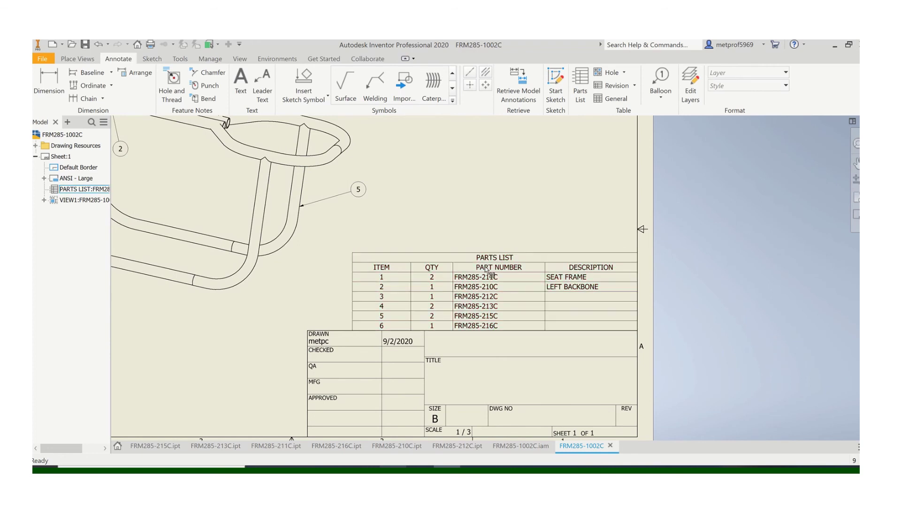
Write FTMB FRAME SUB-ASSY and the drafter's name in the title block's TITLE area
scroll(483, 273, "down", 3)
key("Escape")
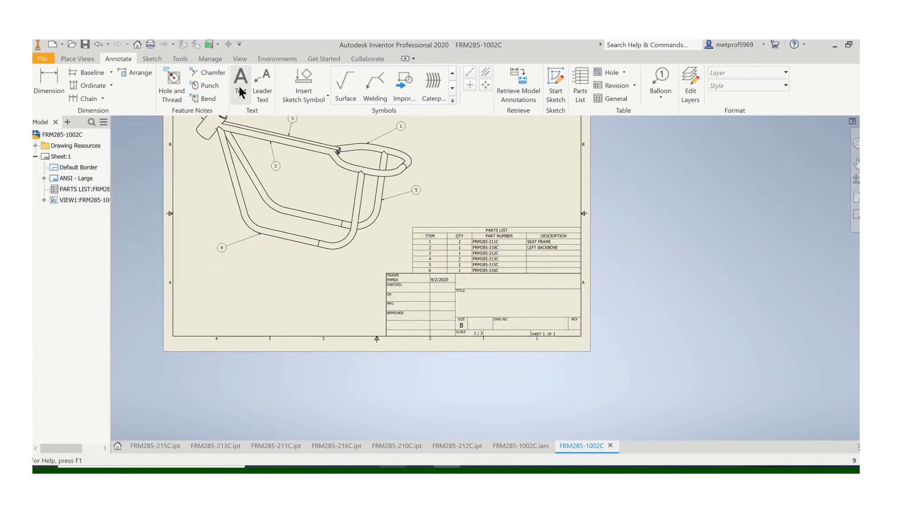
left_click(240, 76)
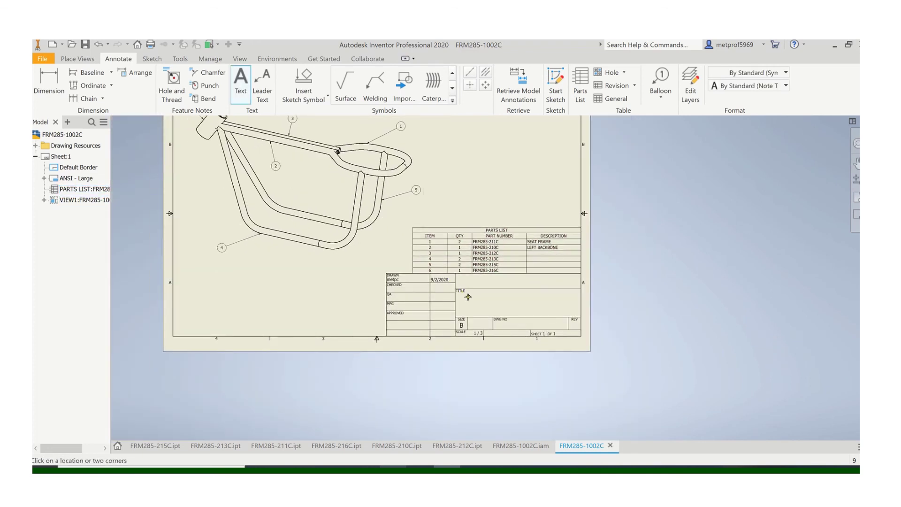
left_click_drag(466, 294, 569, 313)
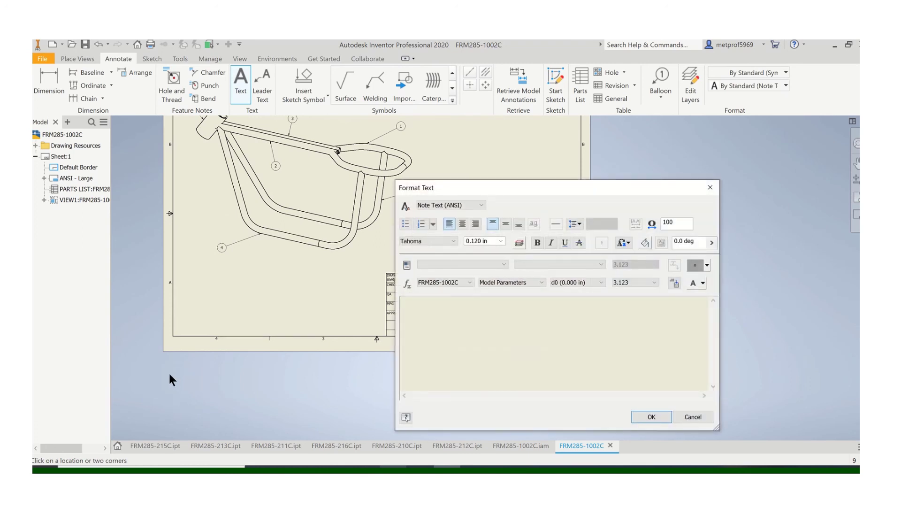
type("ftmb")
key("BackSpace")
key("BackSpace")
key("BackSpace")
type("fr")
type("FTMB")
type(" FRAME SIU")
key("BackSpace")
key("BackSpace")
type("UB-ASSY ")
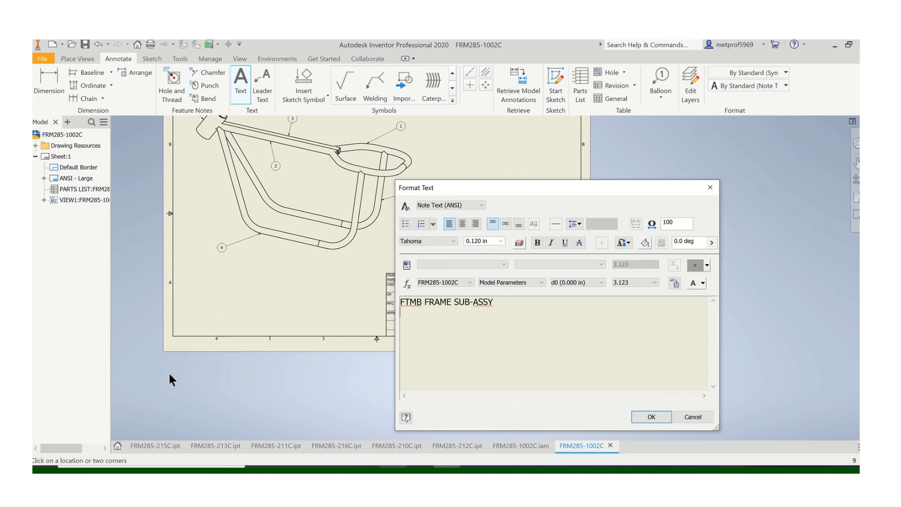
type("MIKE DEVORE")
left_click(644, 416)
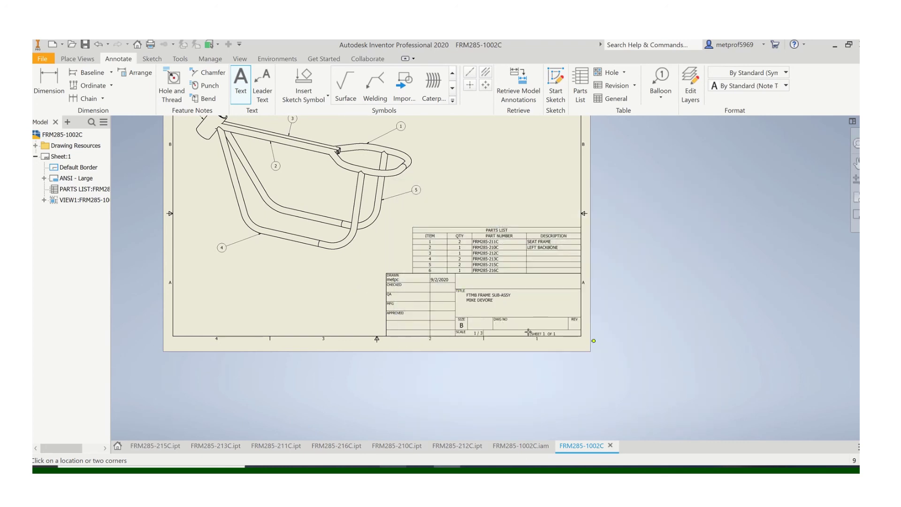
left_click(42, 59)
Save the drawing as FRM285-1002C.dwg
left_click(71, 170)
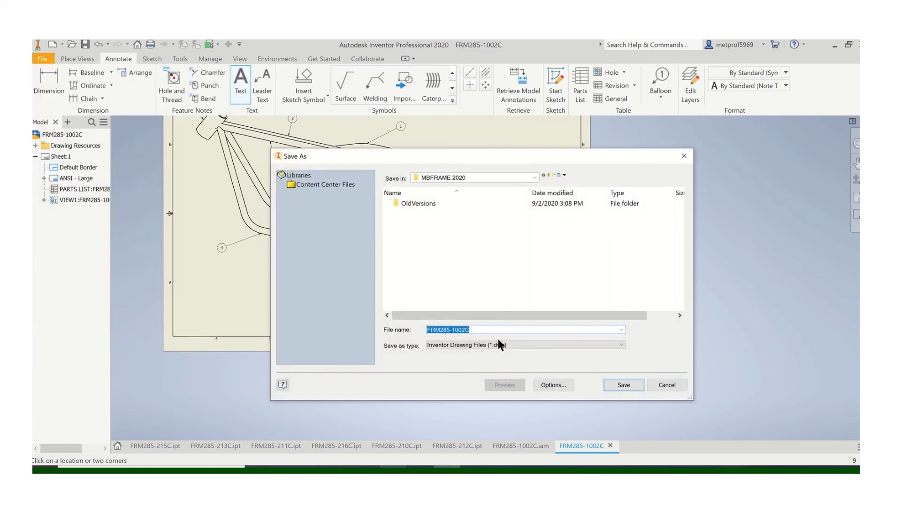
left_click(618, 385)
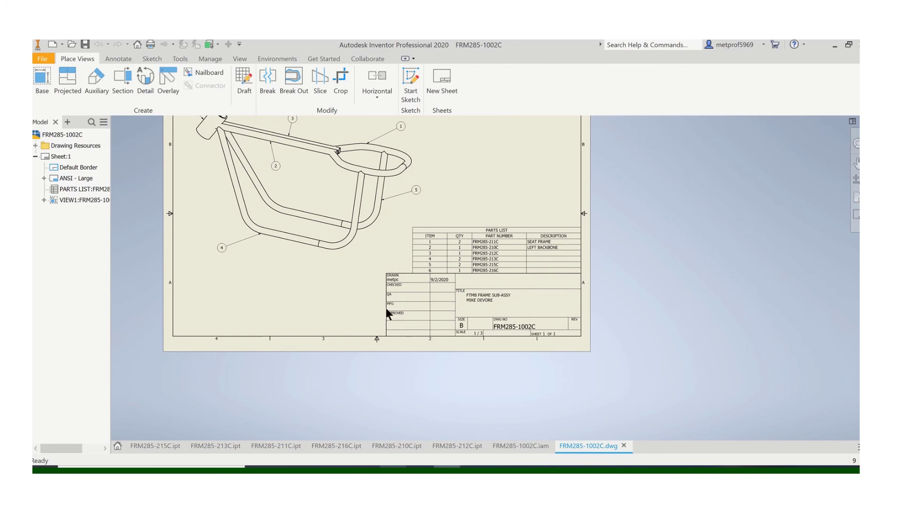
middle_click_drag(368, 306, 411, 346)
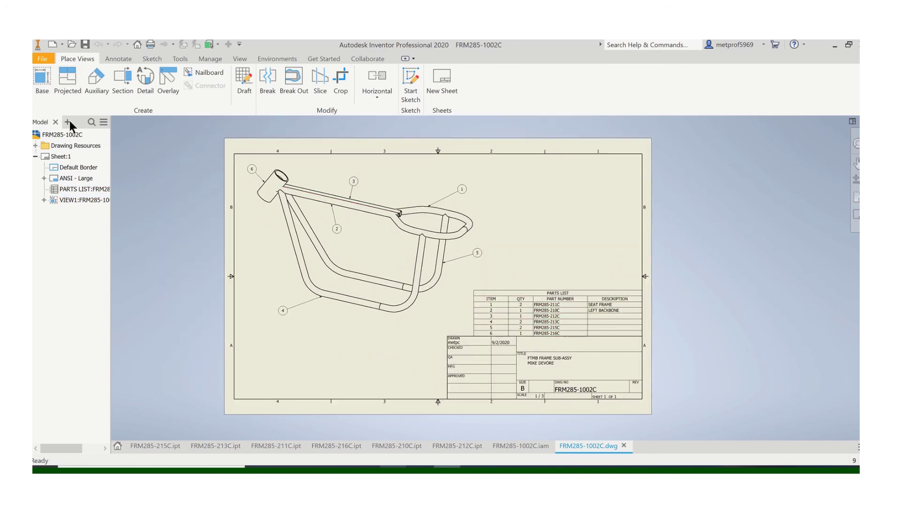
Export the drawing to PDF, adding the drafter's surname before FRM285-1002C in the file name
left_click(41, 58)
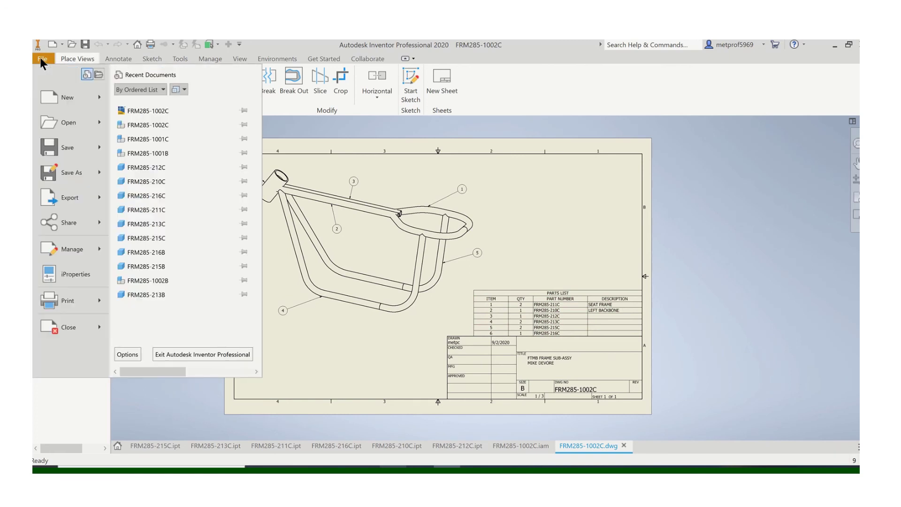
mouse_move(75, 197)
left_click(113, 176)
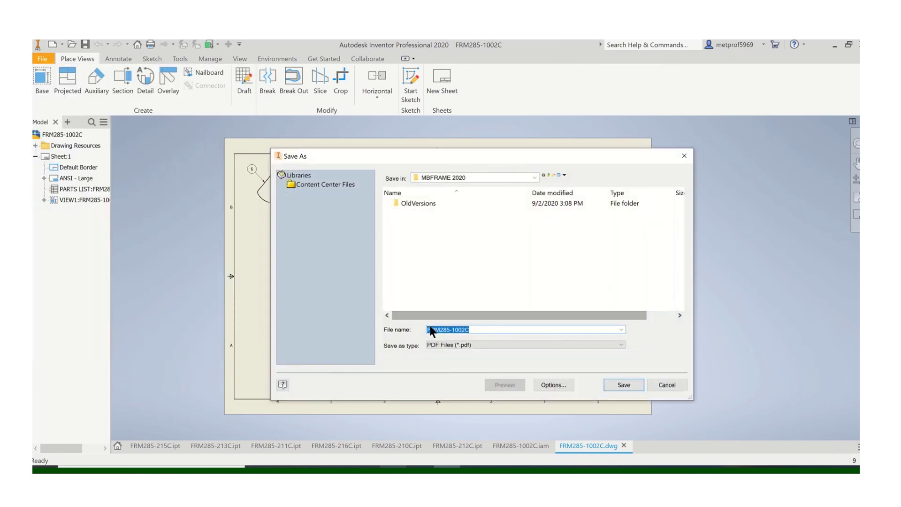
left_click(432, 330)
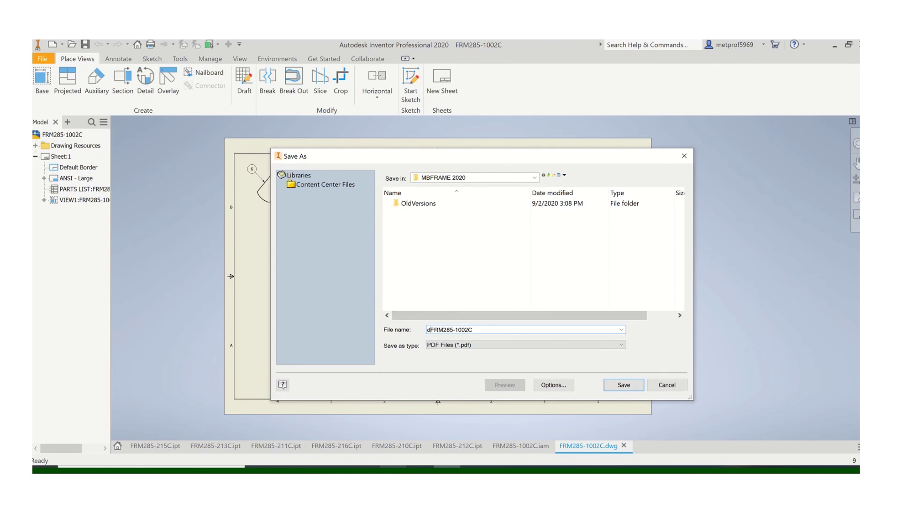
type("DEVORE")
left_click(453, 329)
left_click(614, 384)
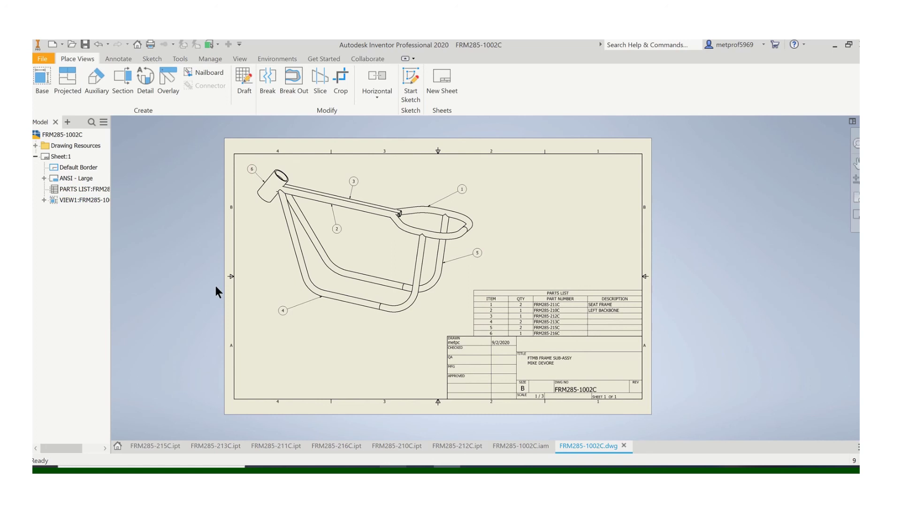
Return to the FRM285-1002C.iam assembly document showing the 3D frame
left_click(523, 444)
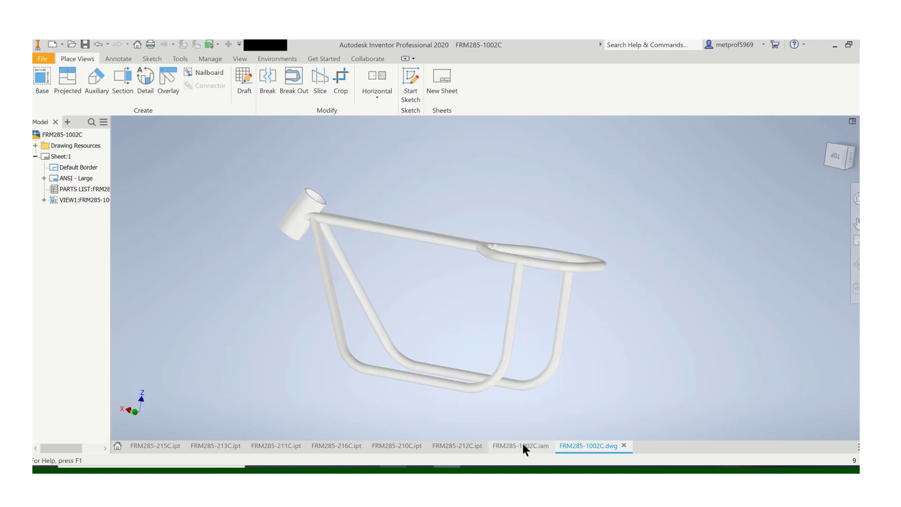